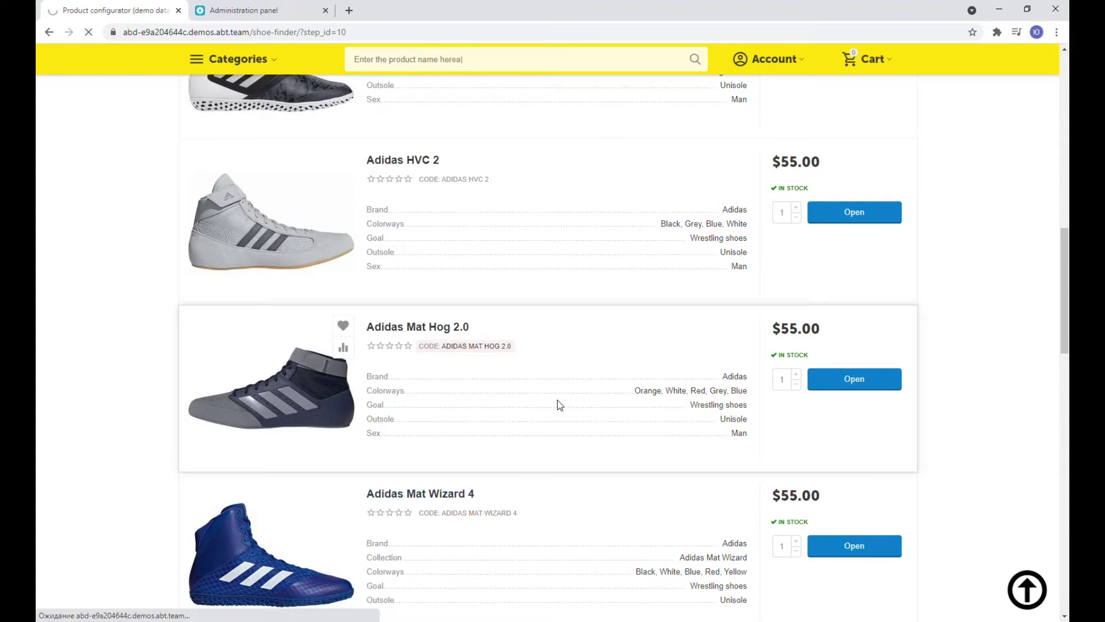
Open the Adidas Mat Wizard 4 product from the shoe finder results and look over its page
scroll(557, 401, "down", 1)
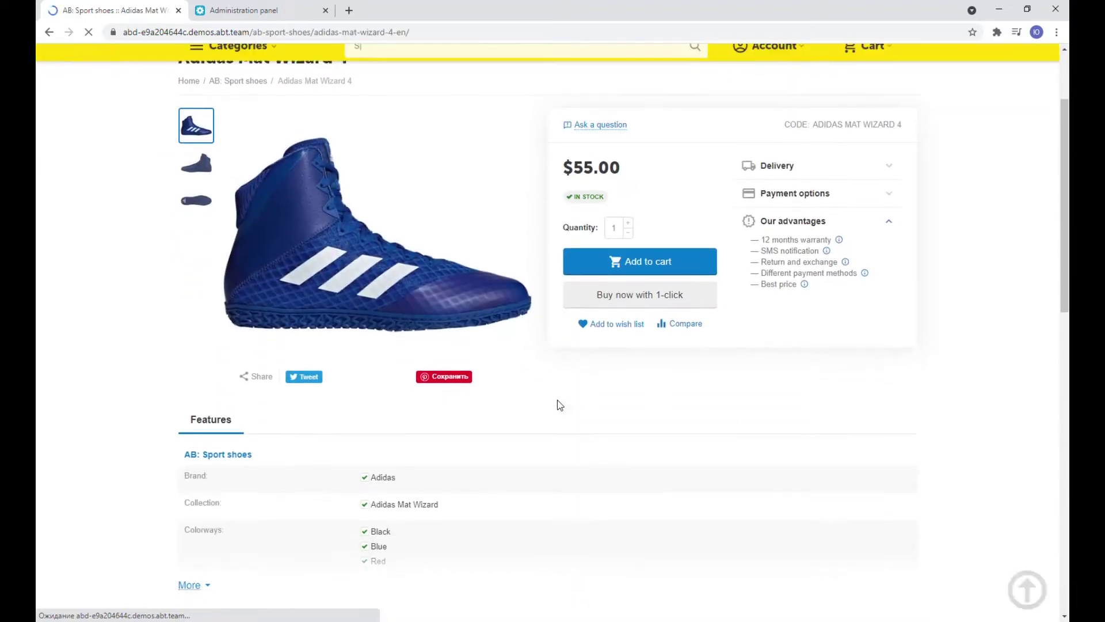
scroll(557, 401, "up", 2)
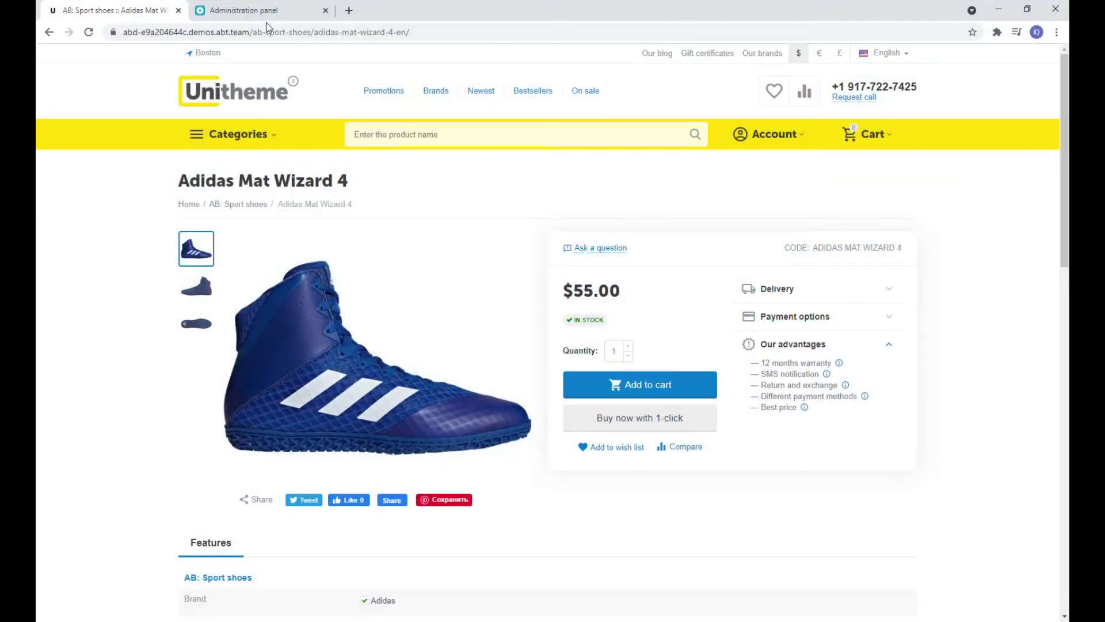
In the administration panel, open the configurator management page of AlexBranding's Product configurator add-on
left_click(267, 21)
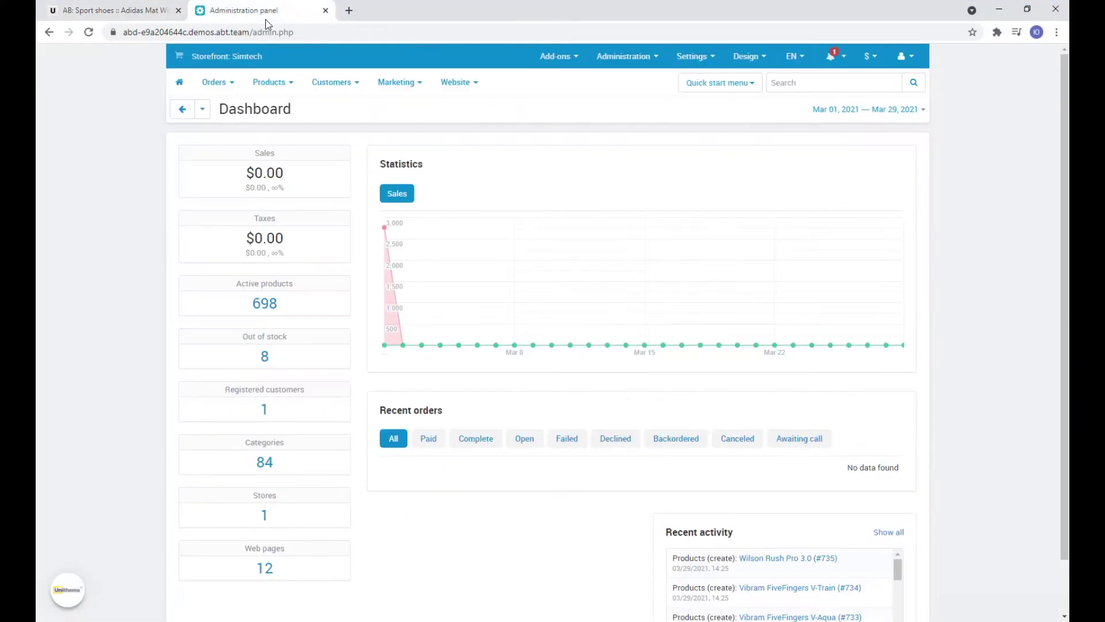
mouse_move(556, 56)
mouse_move(576, 80)
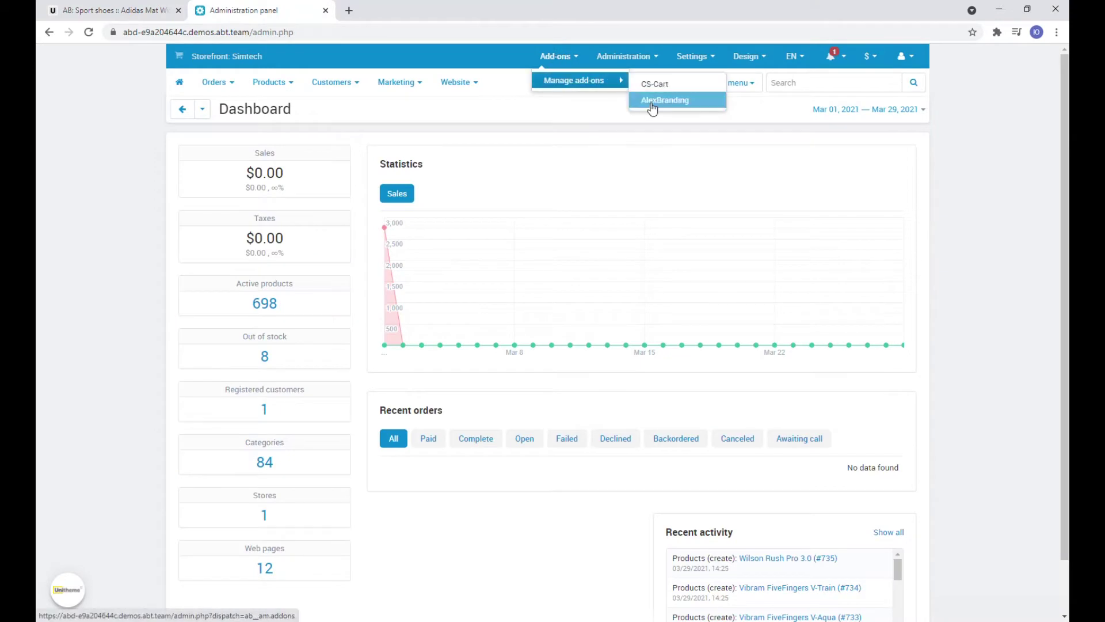
left_click(651, 104)
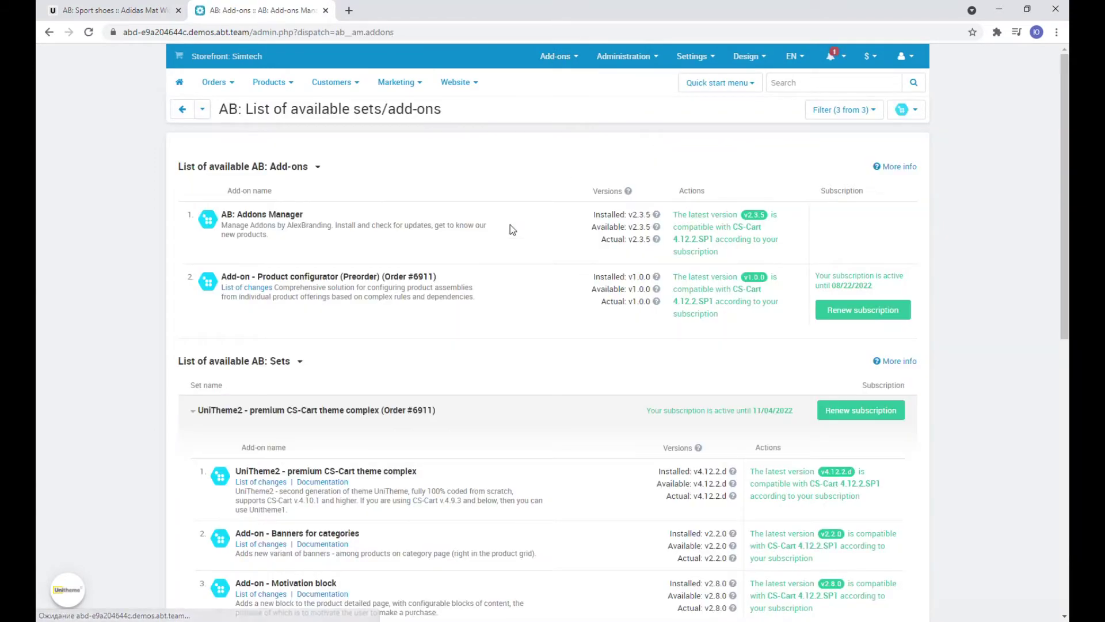
left_click(514, 280)
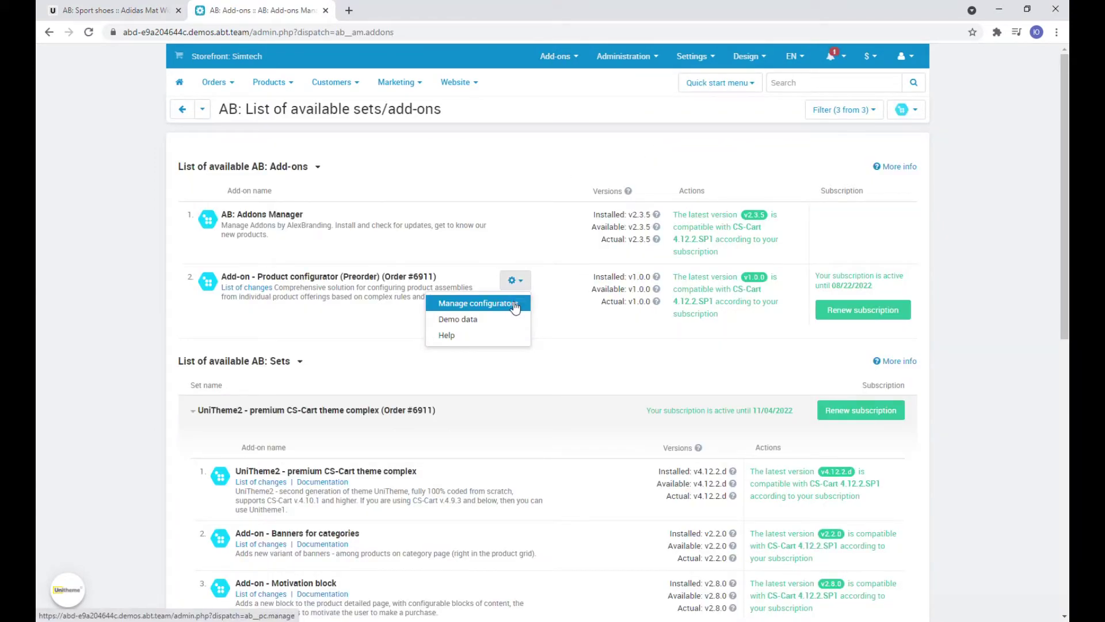
left_click(514, 303)
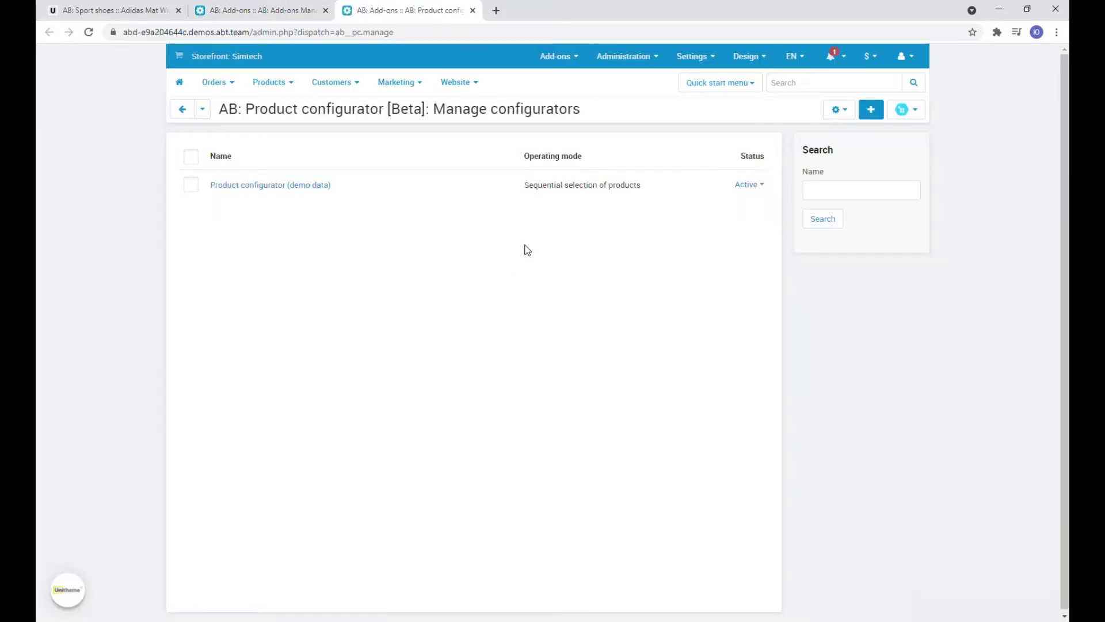
Start a new configurator named "Shoe finder" with the description "3 steps to find your perfect pair"
left_click(871, 109)
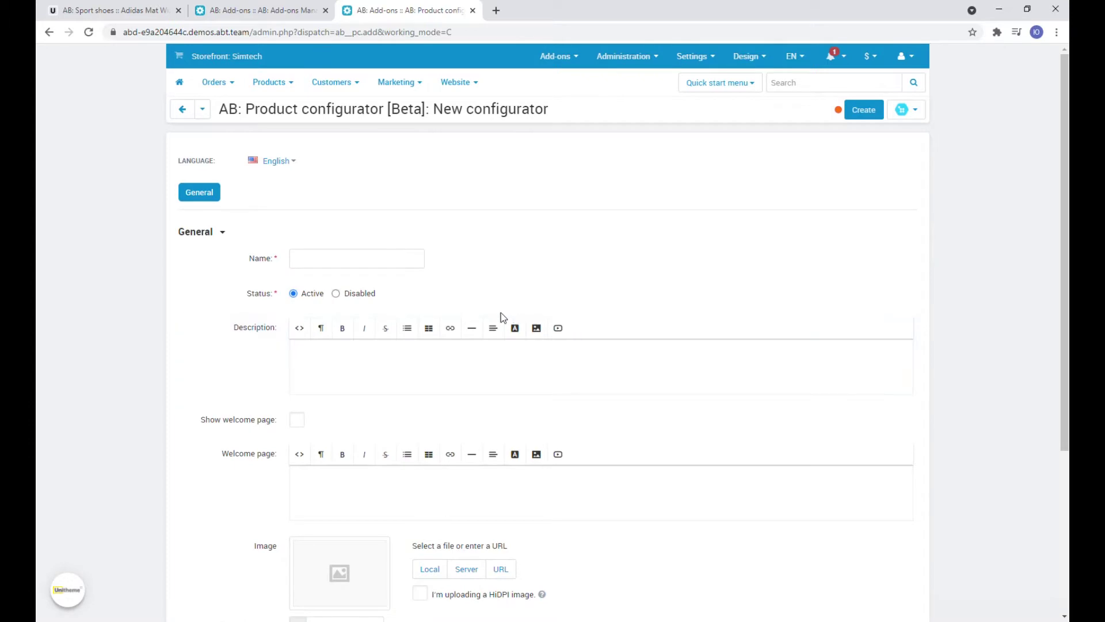
left_click(413, 266)
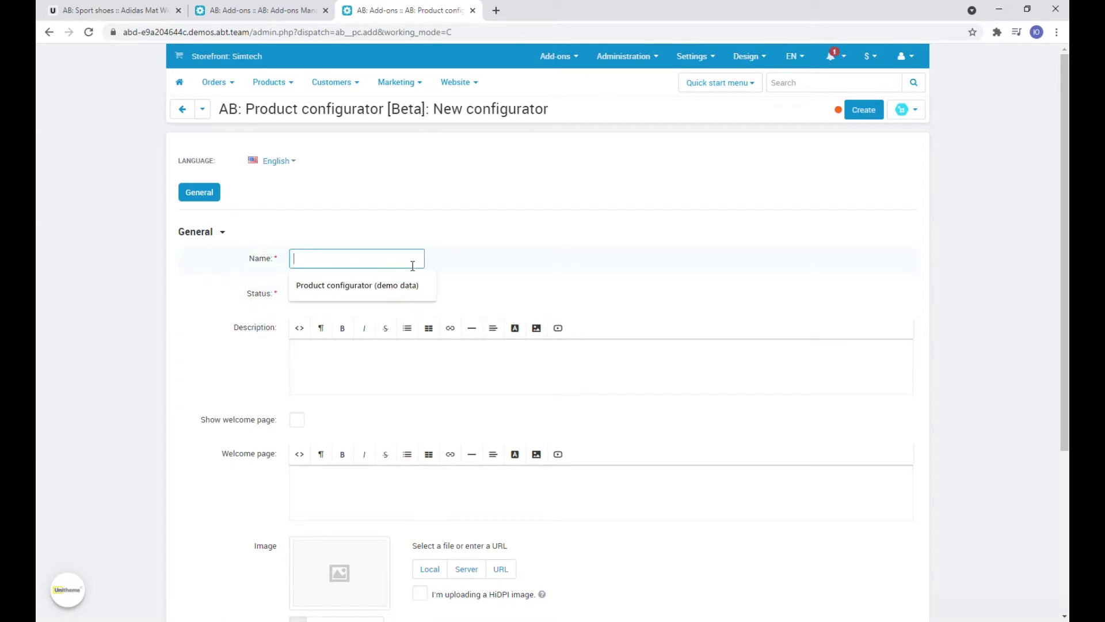
type("Shoe finde")
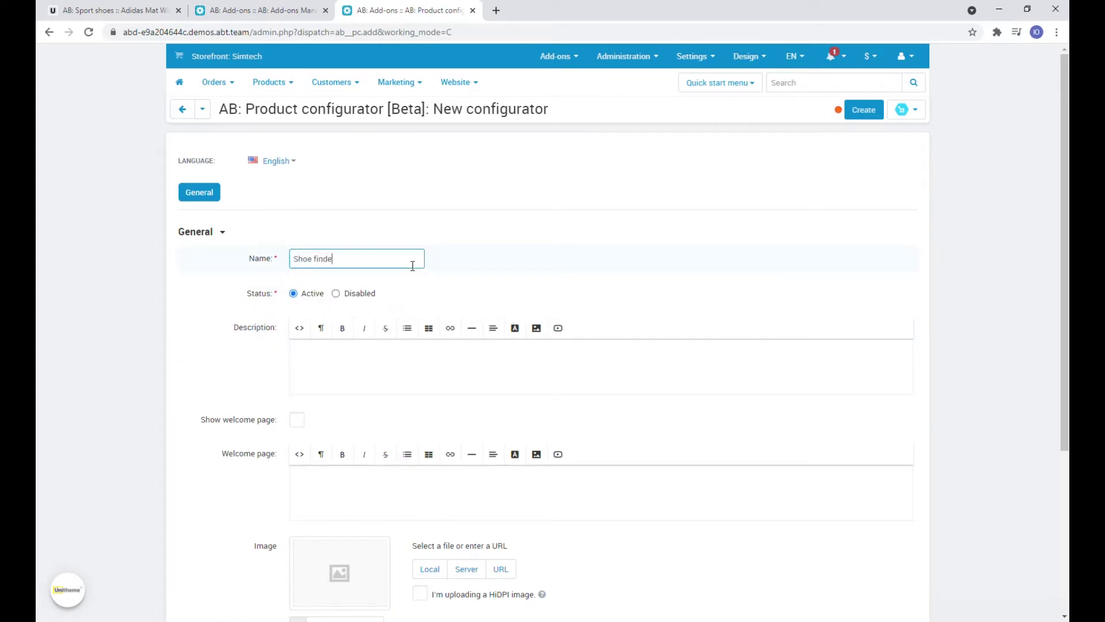
left_click(395, 364)
type("3 steps to find your perfect pair")
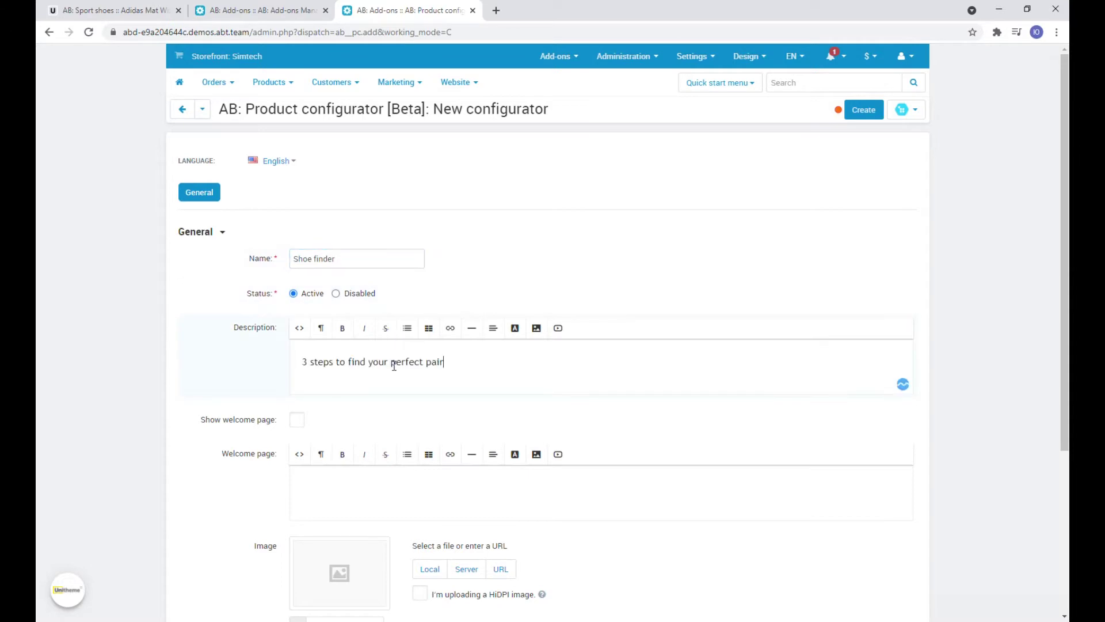
Enable the welcome page and fill its source code with the wp_block HTML copied from the configurator data text file
scroll(481, 359, "down", 2)
scroll(481, 359, "down", 1)
left_click(297, 296)
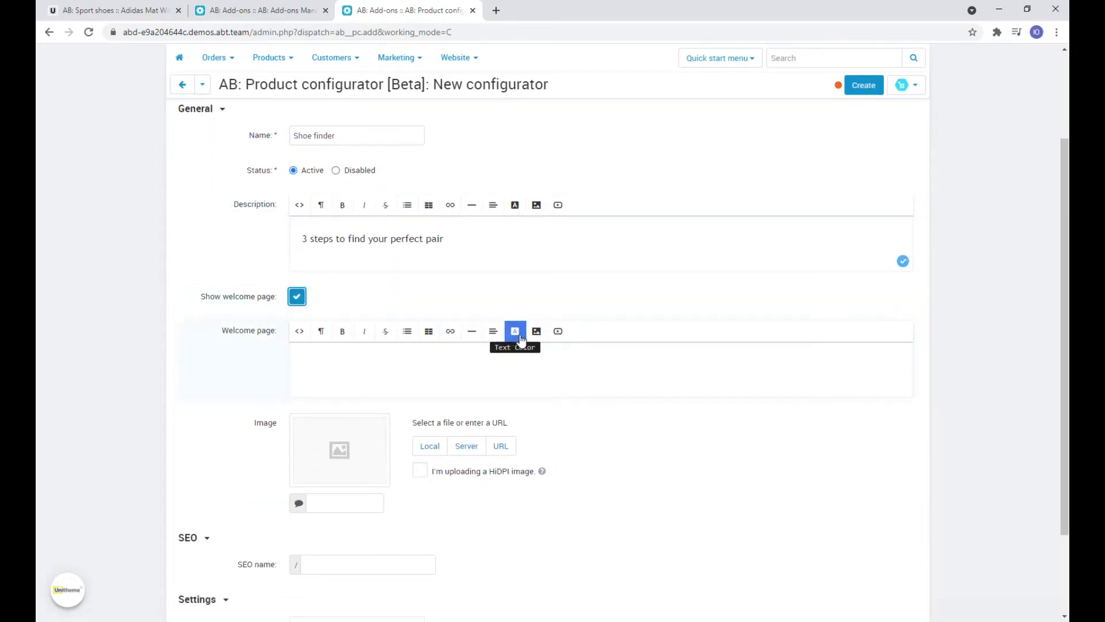
scroll(588, 343, "down", 2)
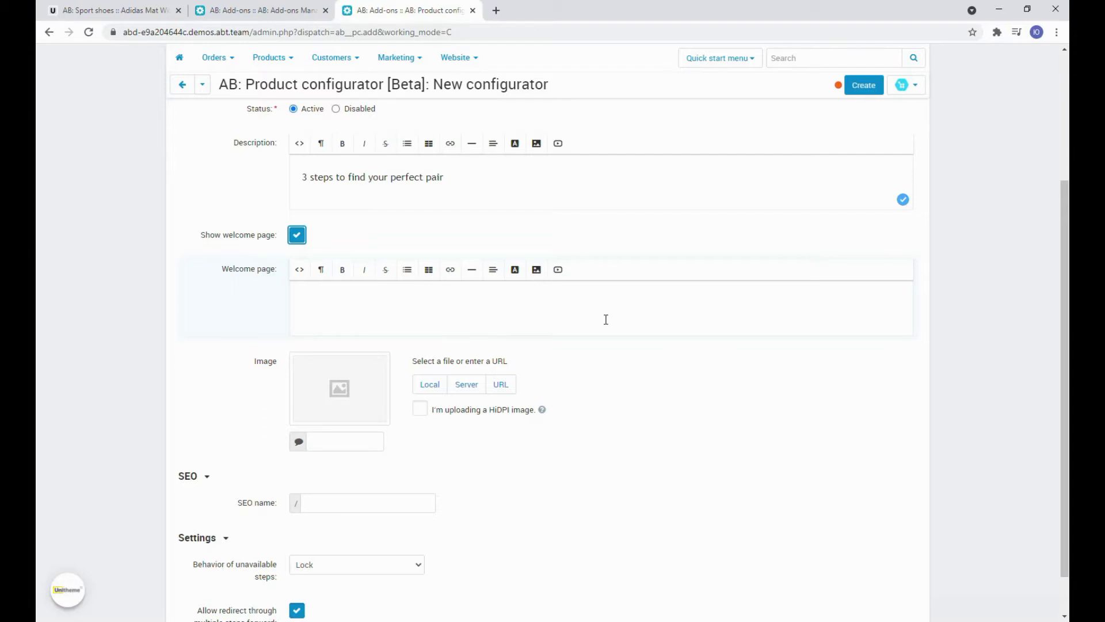
left_click(402, 620)
key("ctrl+a")
key("ctrl+c")
left_click(40, 141)
left_click(299, 270)
key("ctrl+v")
left_click(299, 269)
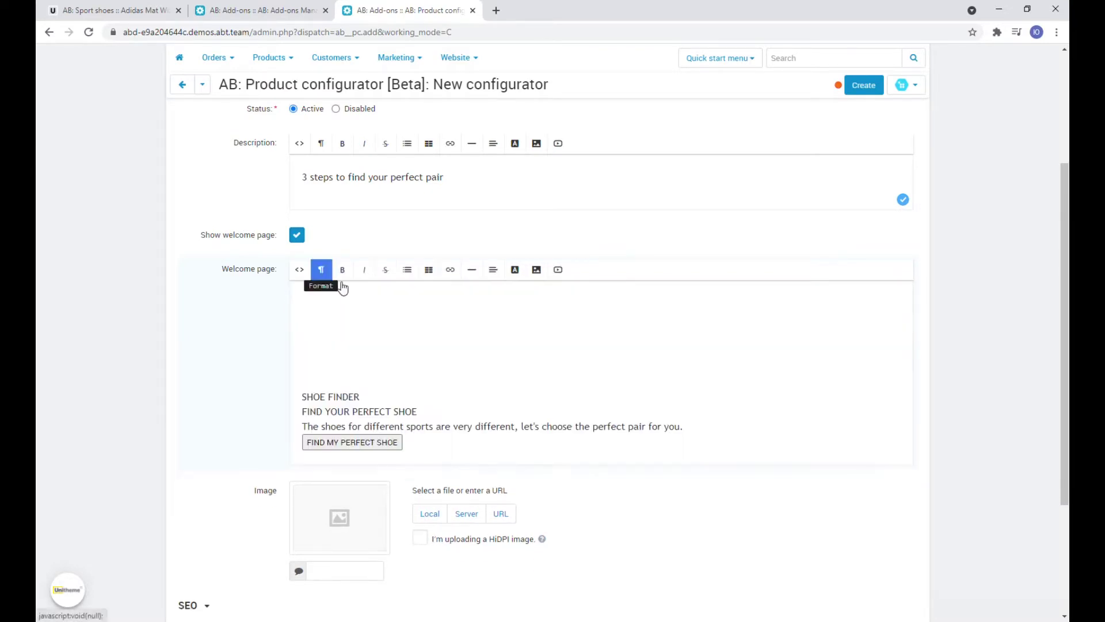
scroll(661, 316, "down", 2)
scroll(752, 345, "down", 5)
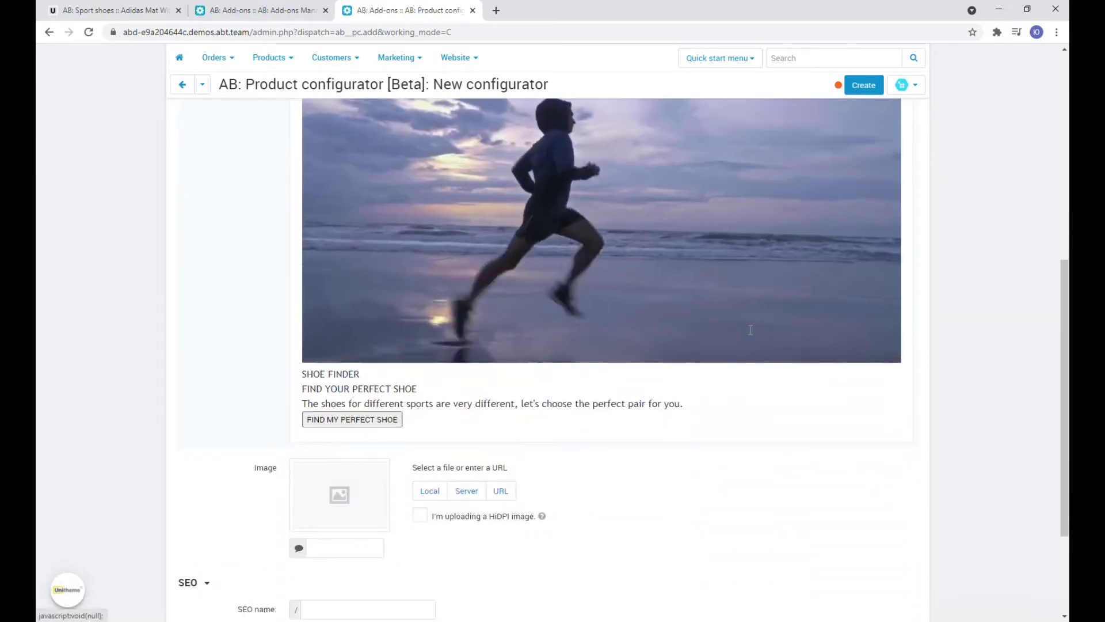
Create the Shoe finder configurator and dismiss the notice
scroll(758, 375, "up", 10)
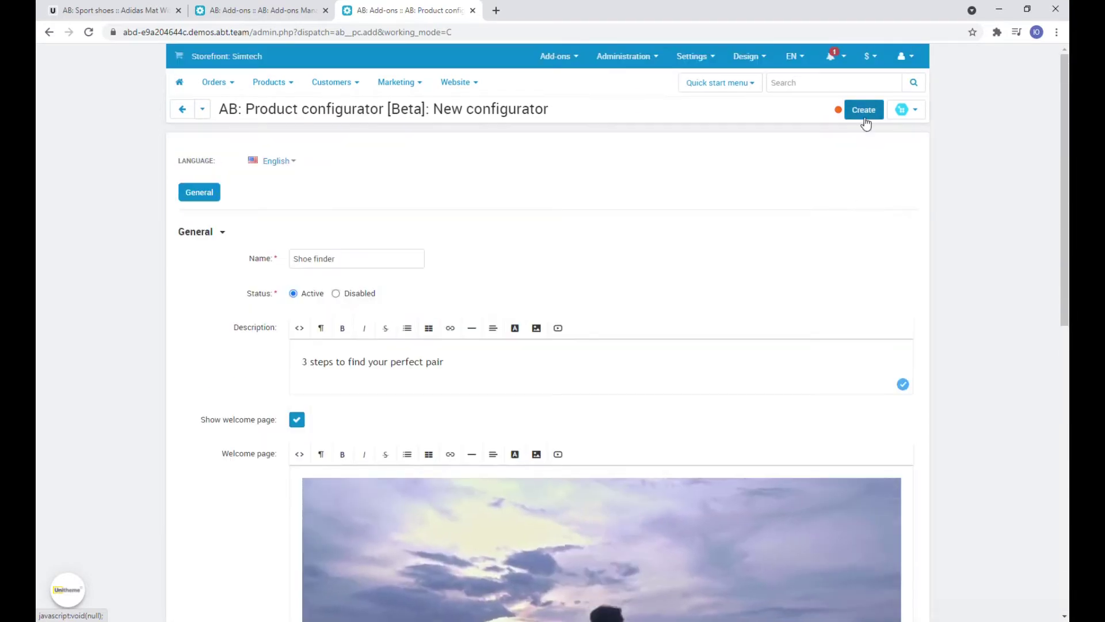
left_click(865, 118)
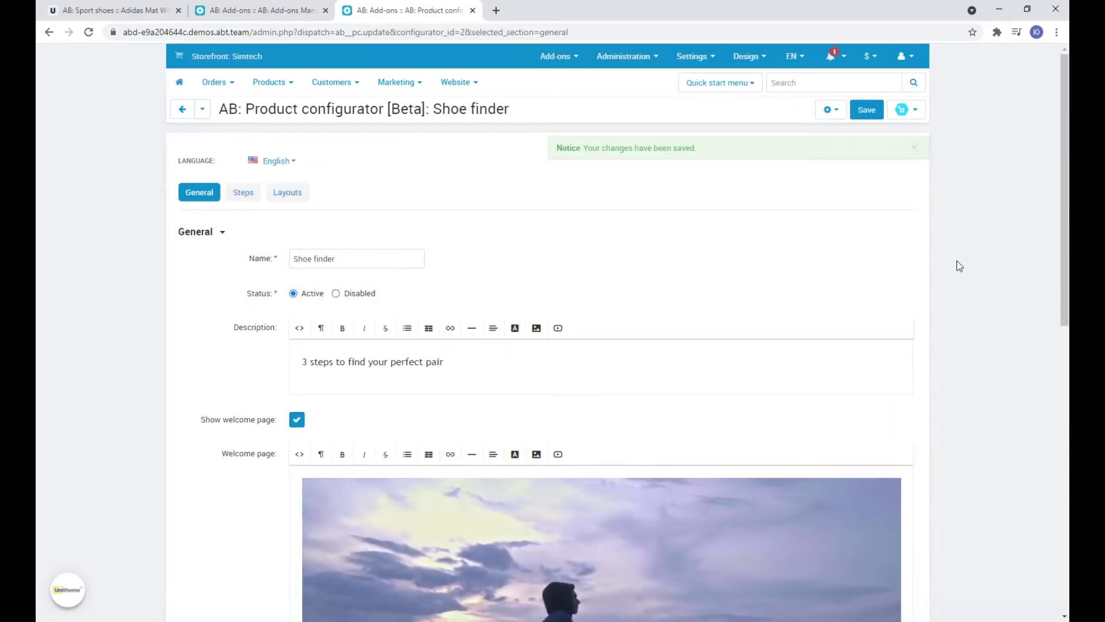
left_click(914, 148)
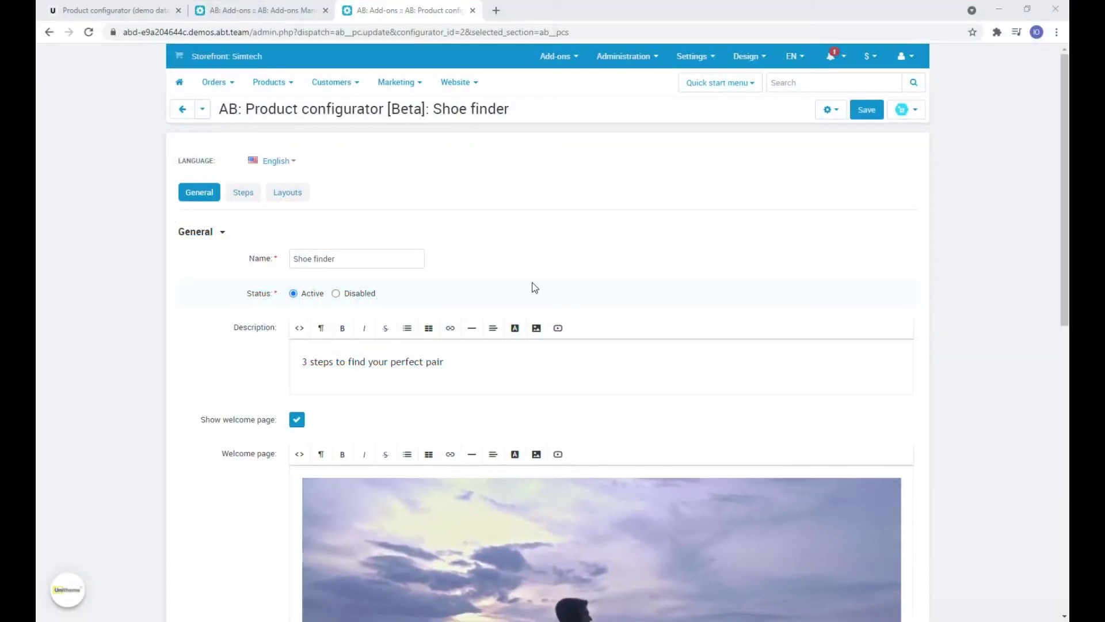
Rename Logical group #1 in the configurator's steps to "Gender" and save it
left_click(251, 197)
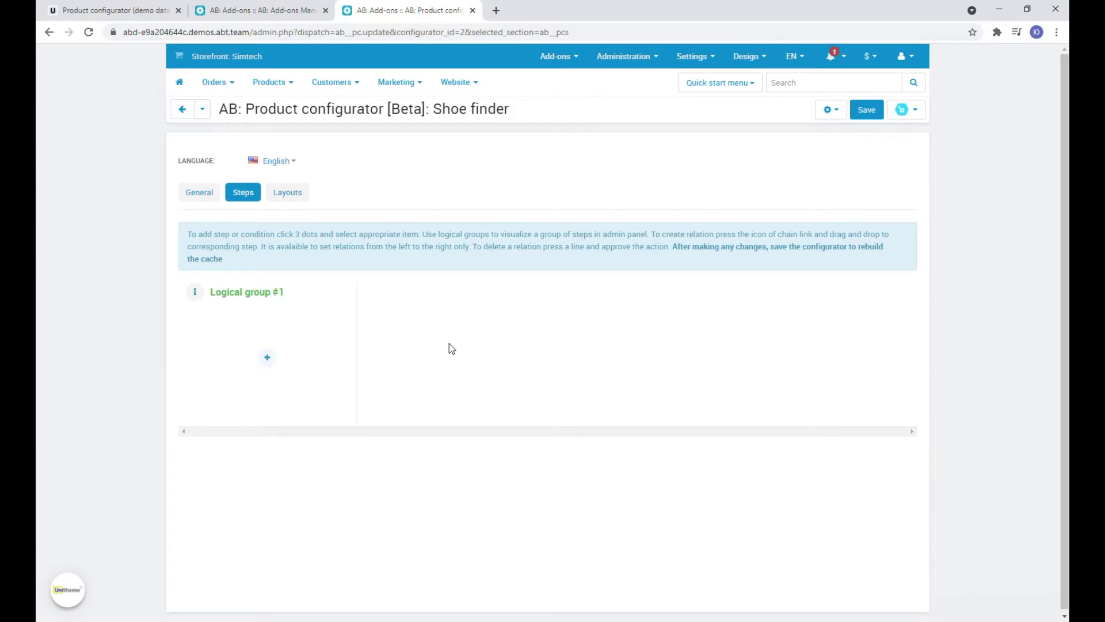
left_click(269, 297)
left_click_drag(454, 120, 318, 123)
type("g")
left_click(402, 147)
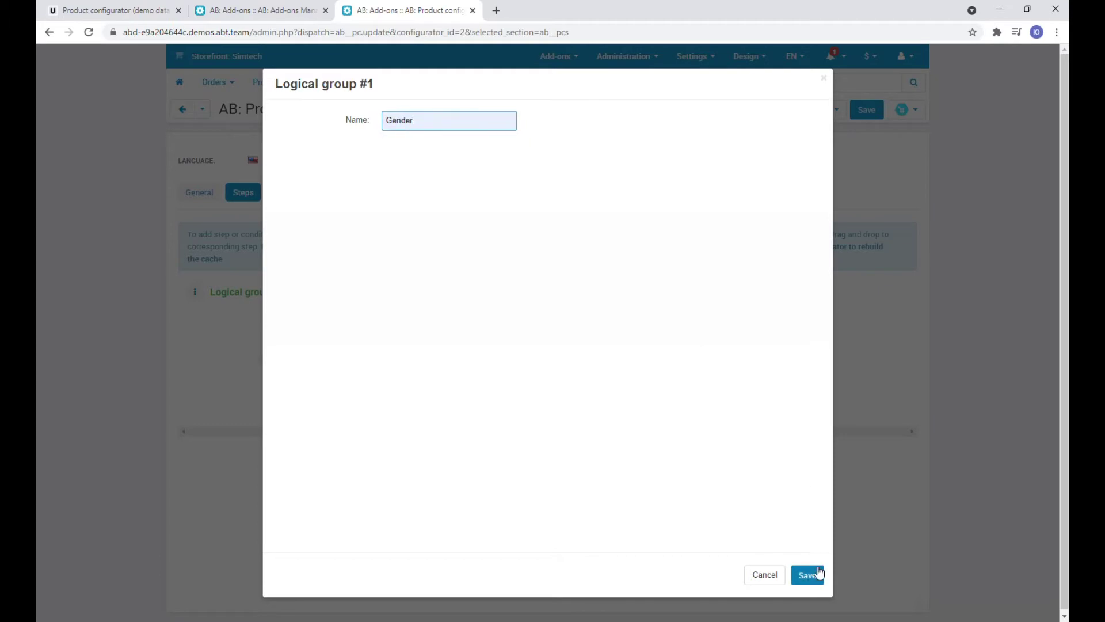
left_click(808, 575)
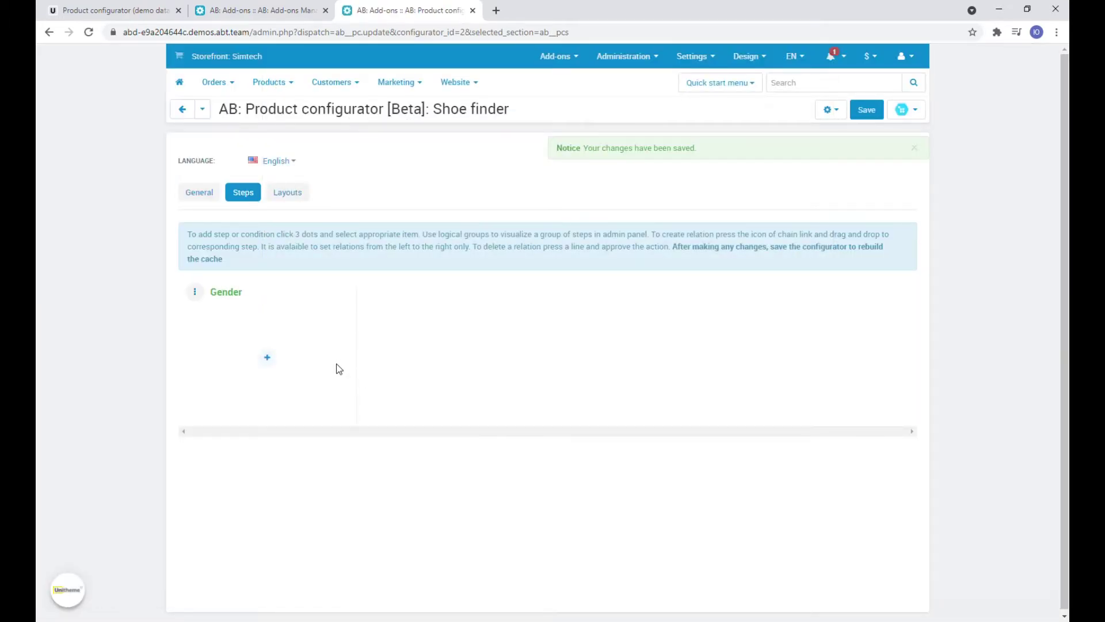
Add a "Selection of search conditions" step to the Gender group and name it "You are choosing sport shoes for"
left_click(268, 361)
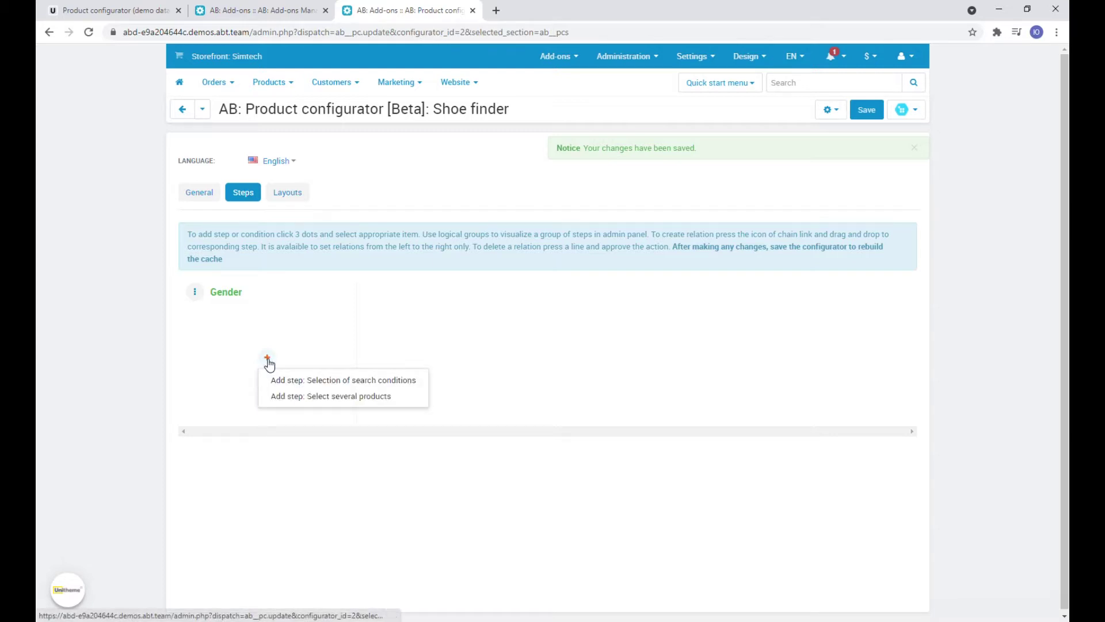
left_click(289, 379)
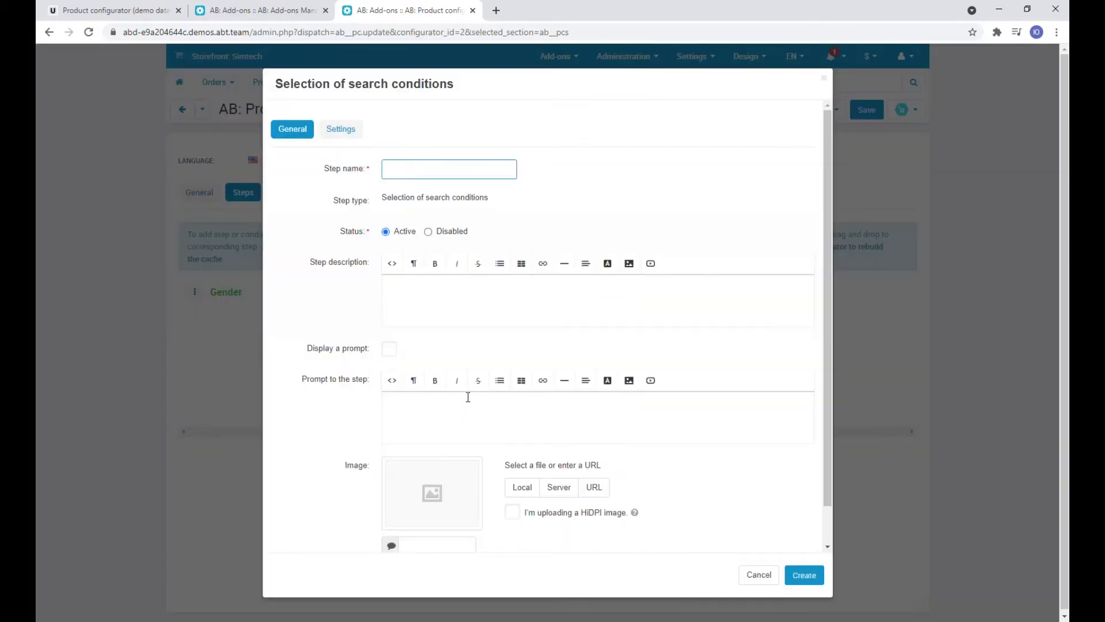
key("ctrl+v")
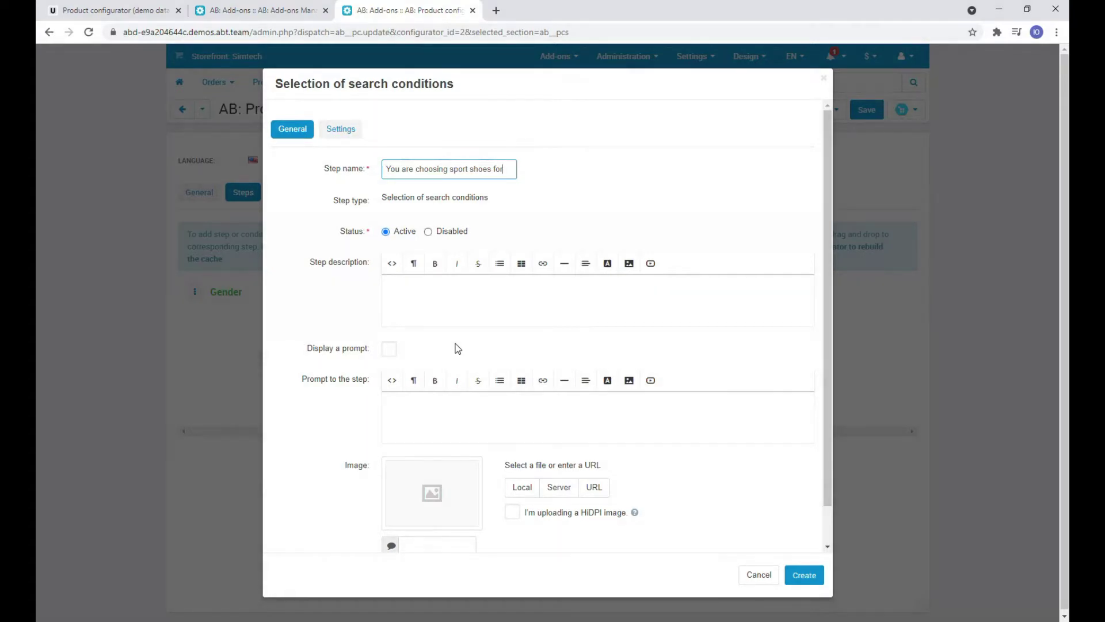
left_click(443, 307)
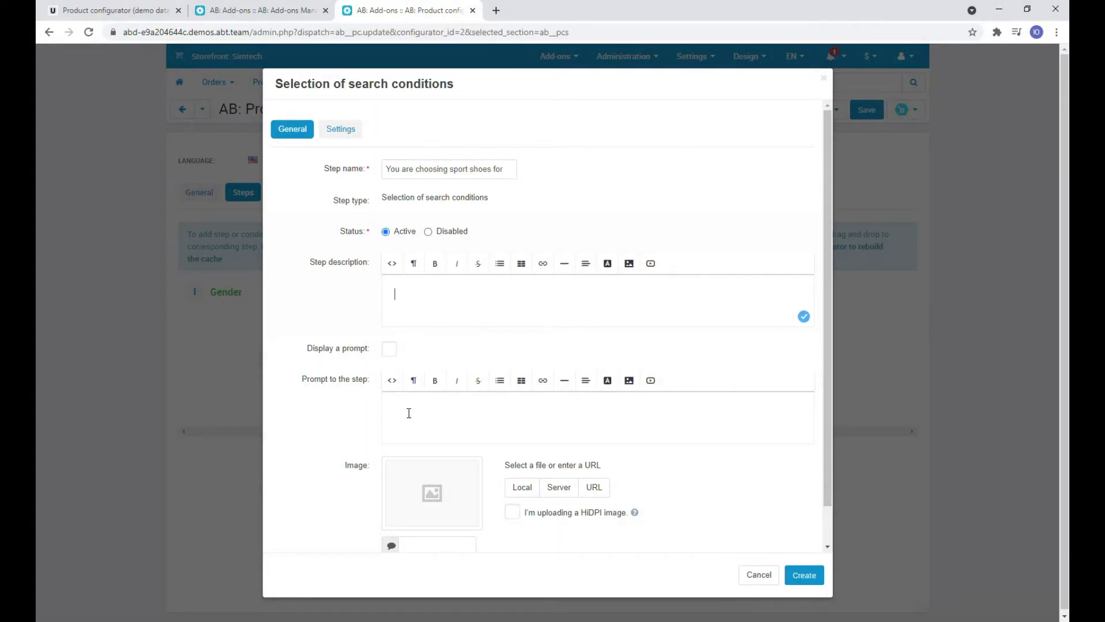
Examine the gender step of the demo configurator on the storefront, showing and hiding its prompt, and return to the new step's form
left_click(154, 6)
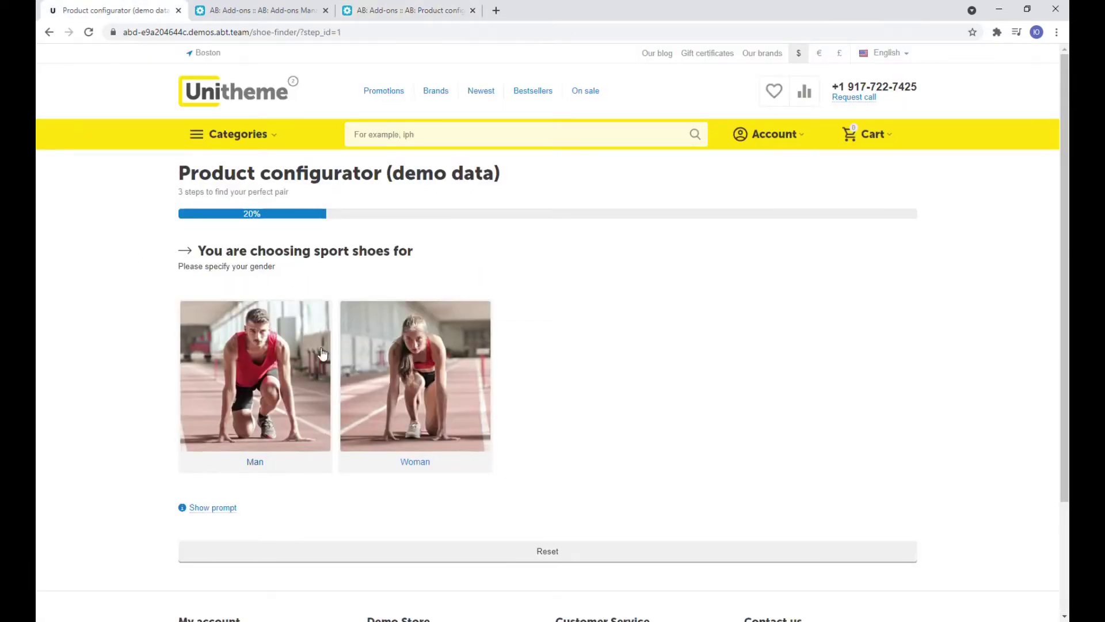
left_click(226, 512)
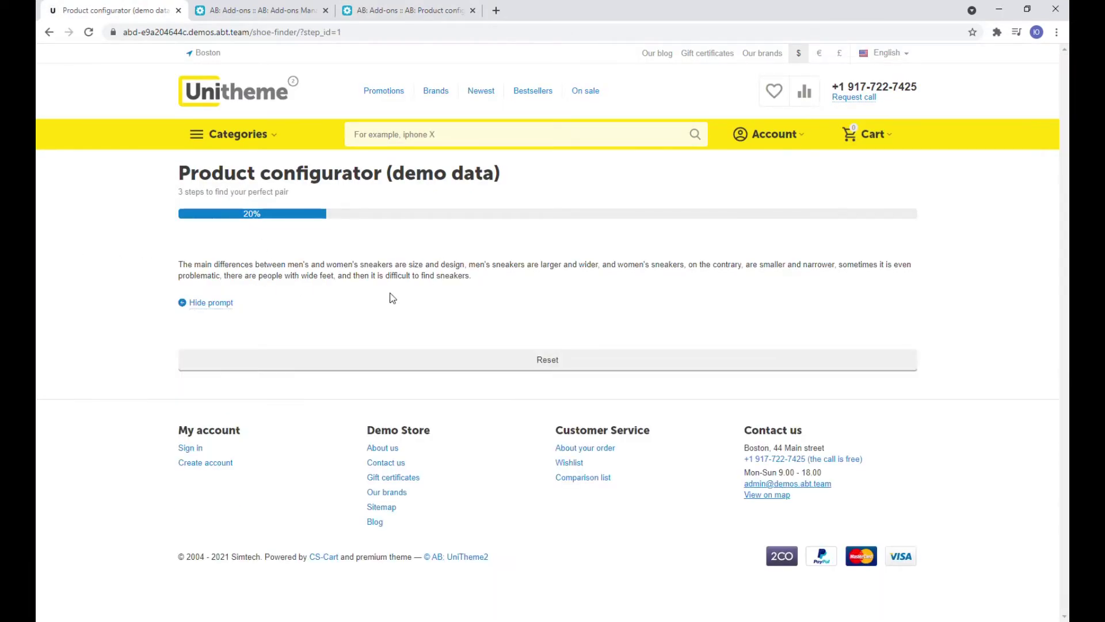
left_click(225, 305)
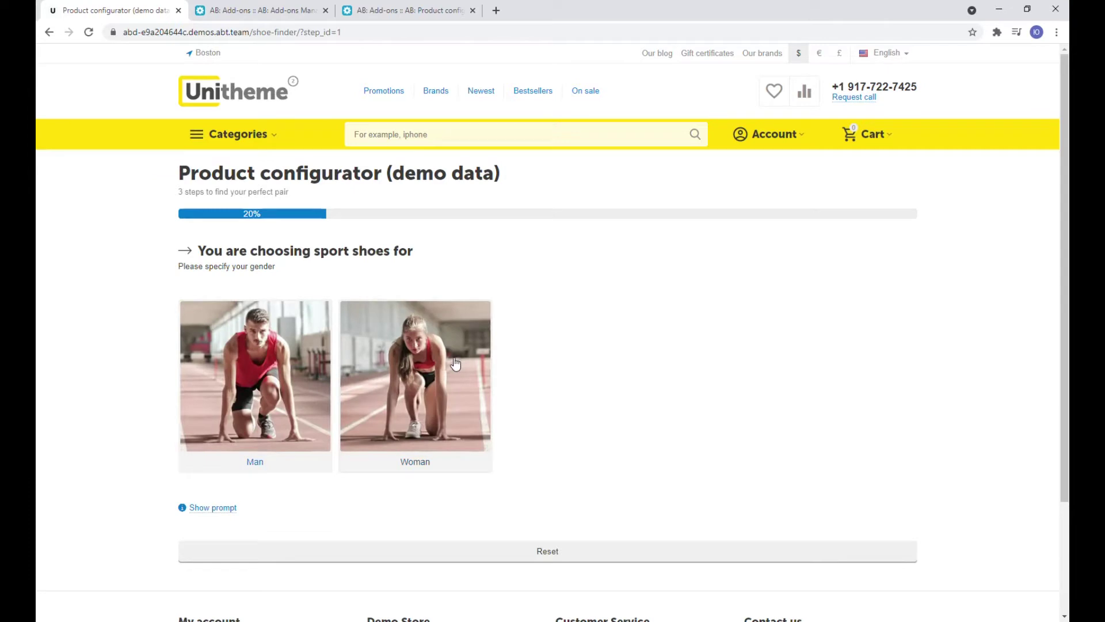
left_click(409, 10)
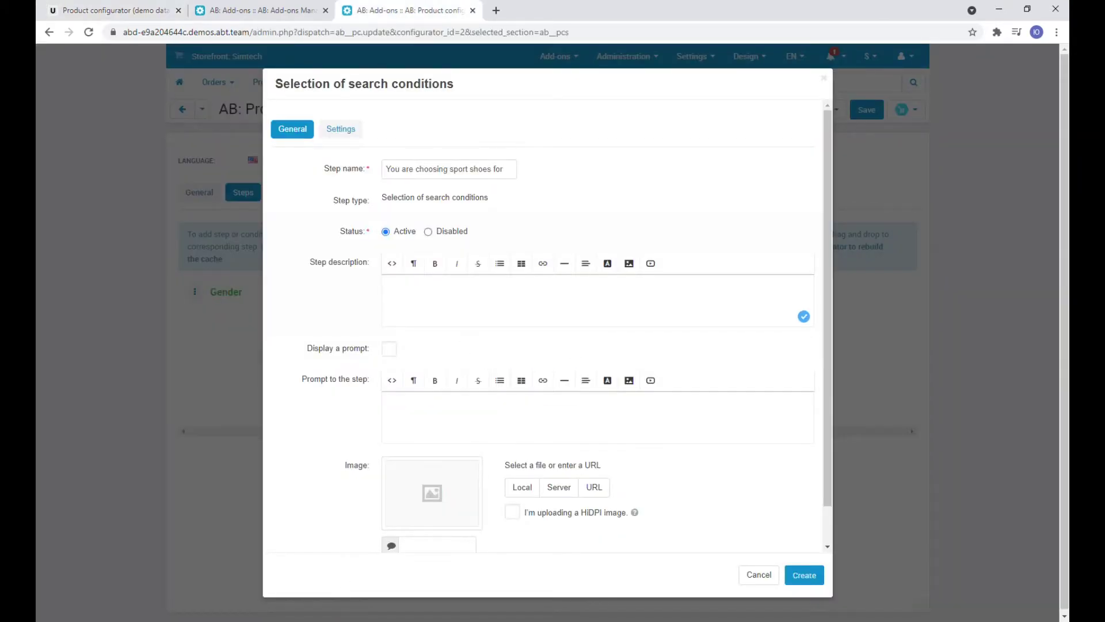
Fill the step description with "Please specify your gender", copied from the configurator data text file
key("alt+Tab")
left_click_drag(209, 236, 62, 237)
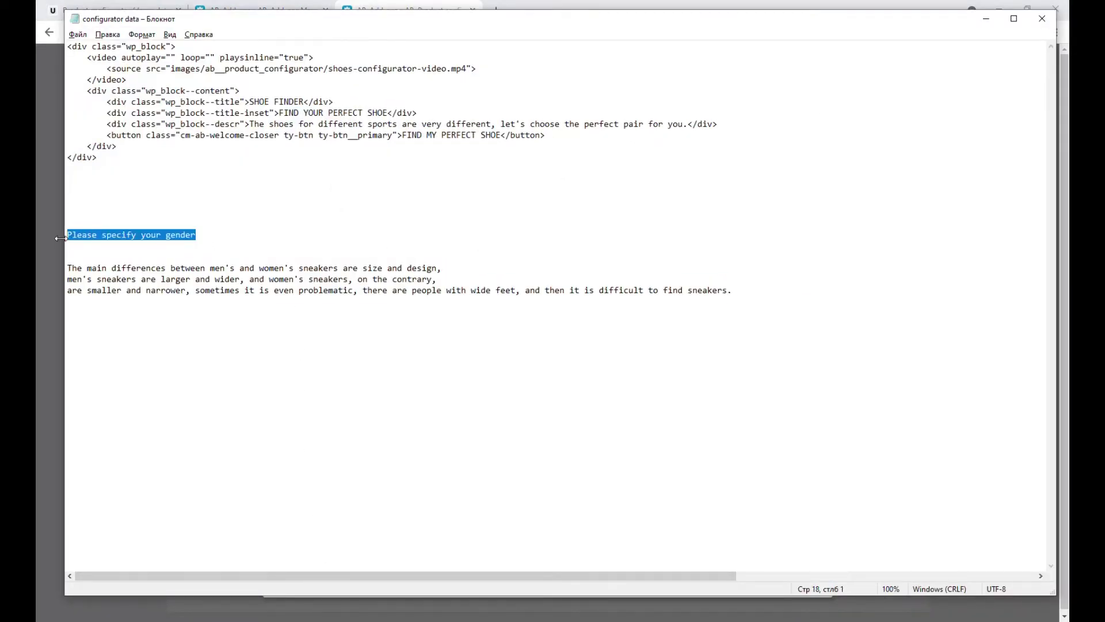
key("ctrl+c")
key("alt+Tab")
left_click(436, 313)
key("ctrl+v")
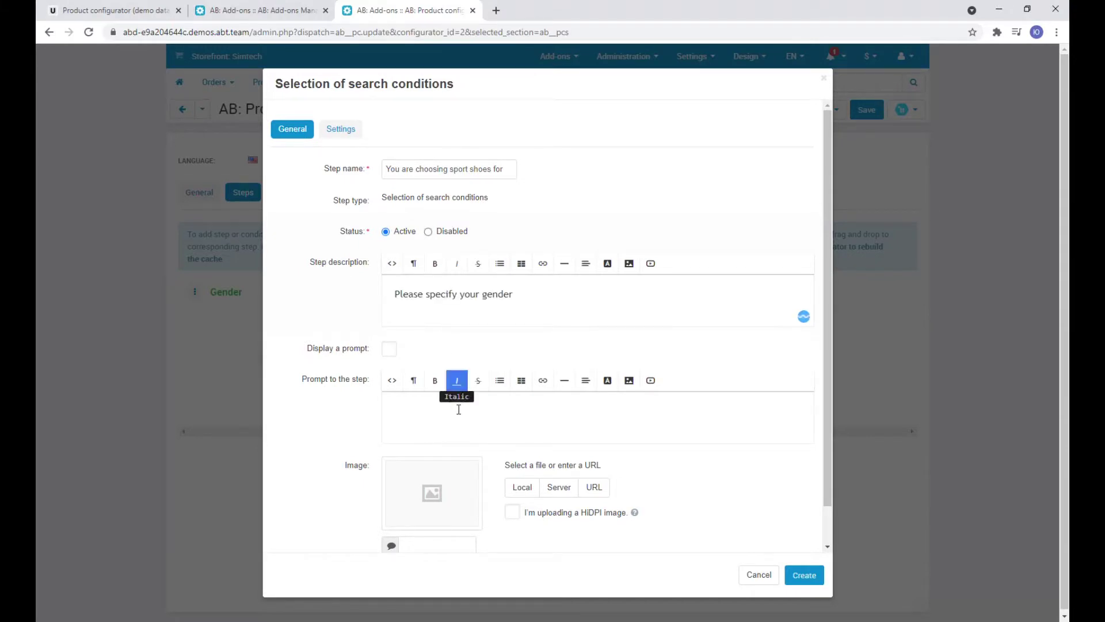
Enable the step's prompt and fill it with the paragraph on men's and women's sneaker differences from the configurator data file
left_click(390, 348)
key("alt+Tab")
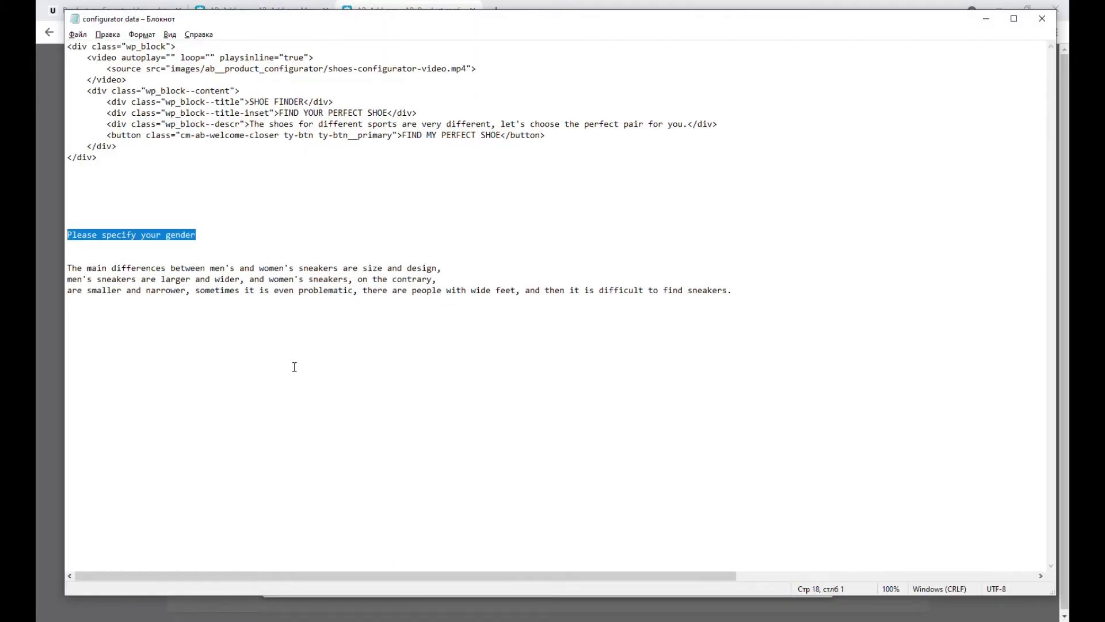
left_click_drag(733, 290, 63, 265)
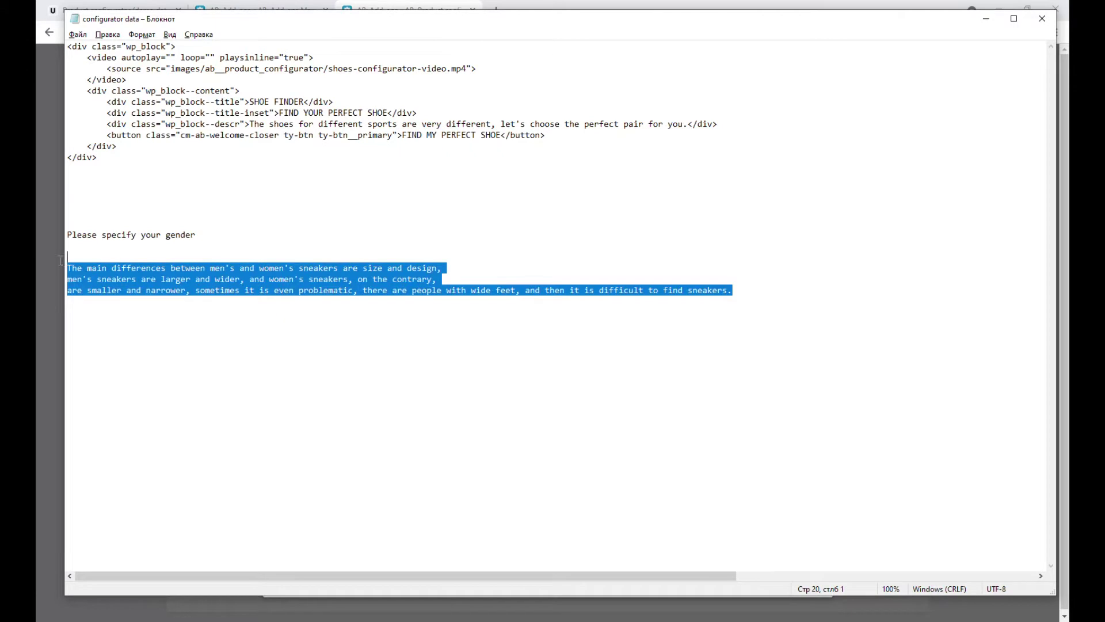
key("ctrl+c")
key("alt+Tab")
left_click(442, 424)
key("ctrl+v")
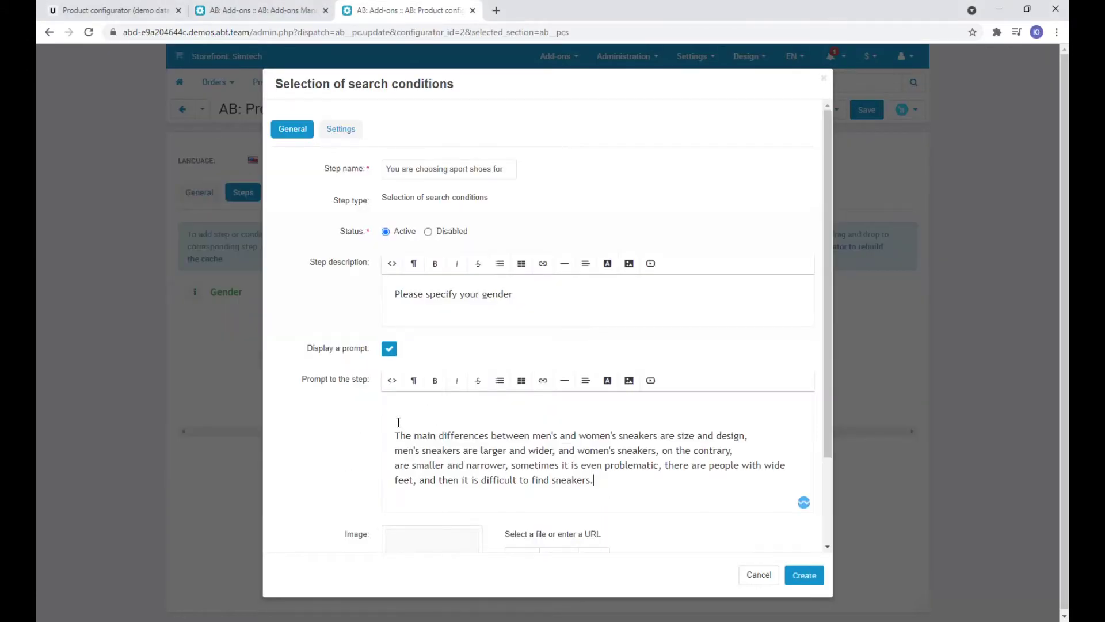
Remove the stray line breaks from the prompt so it reads as one paragraph, and create the gender step
key("Delete")
left_click(394, 436)
key("BackSpace")
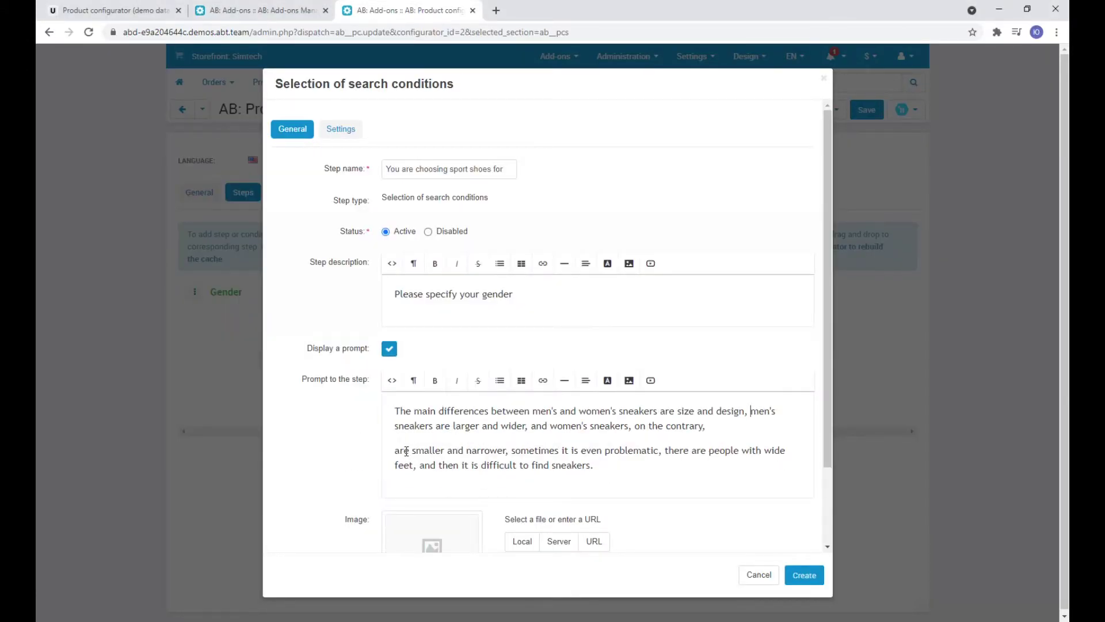
left_click(396, 450)
key("BackSpace")
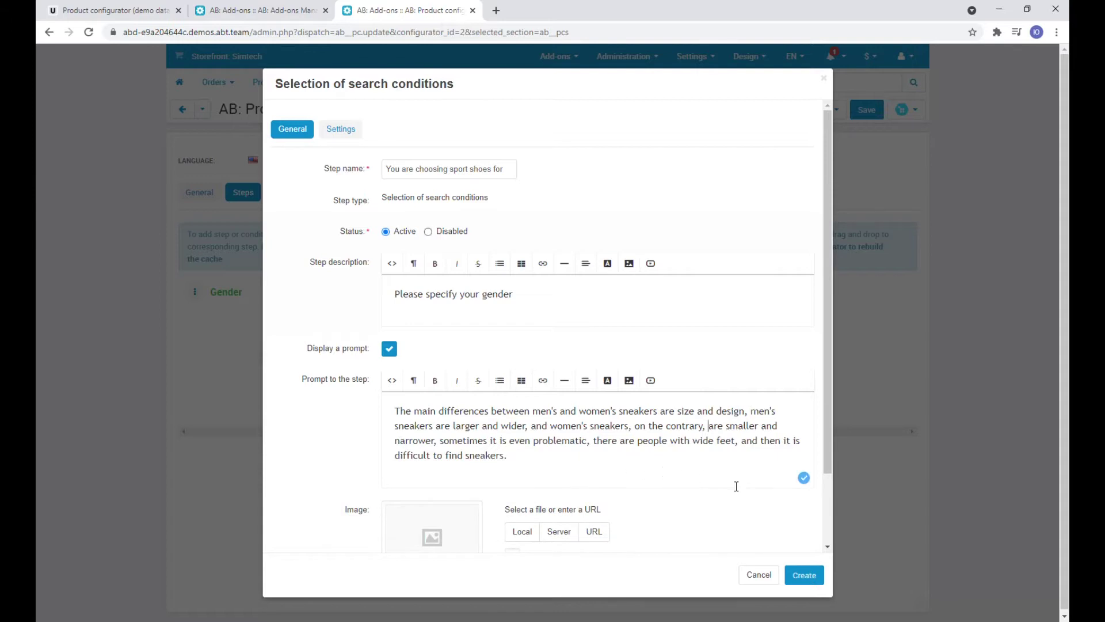
left_click(804, 574)
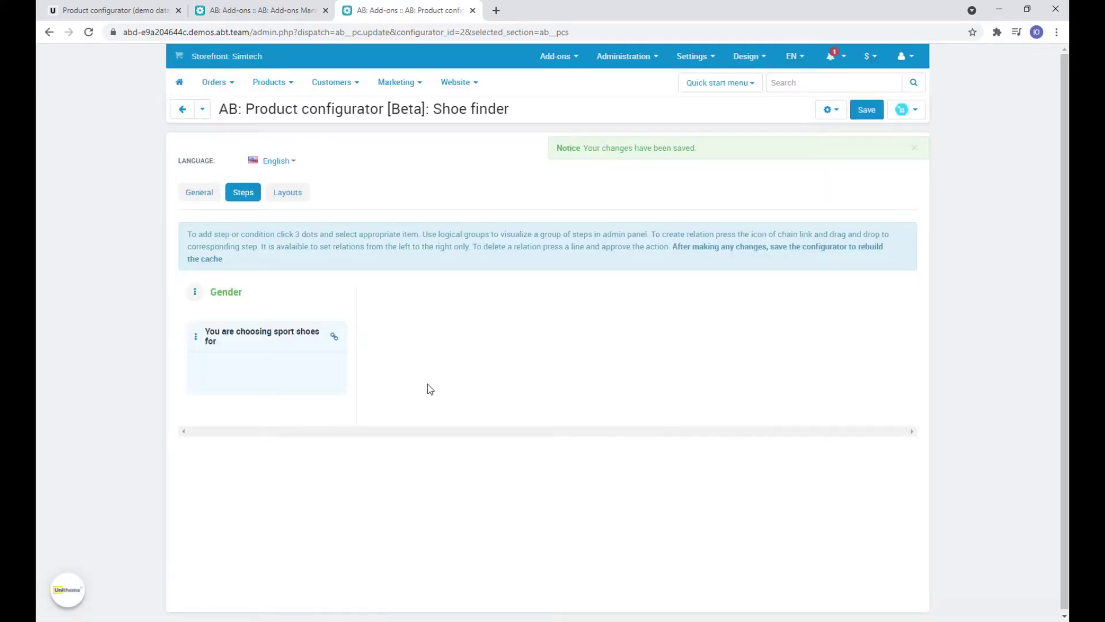
Add a condition set named "Man" with the local image man.jpg to the "You are choosing sport shoes for" step
left_click(270, 375)
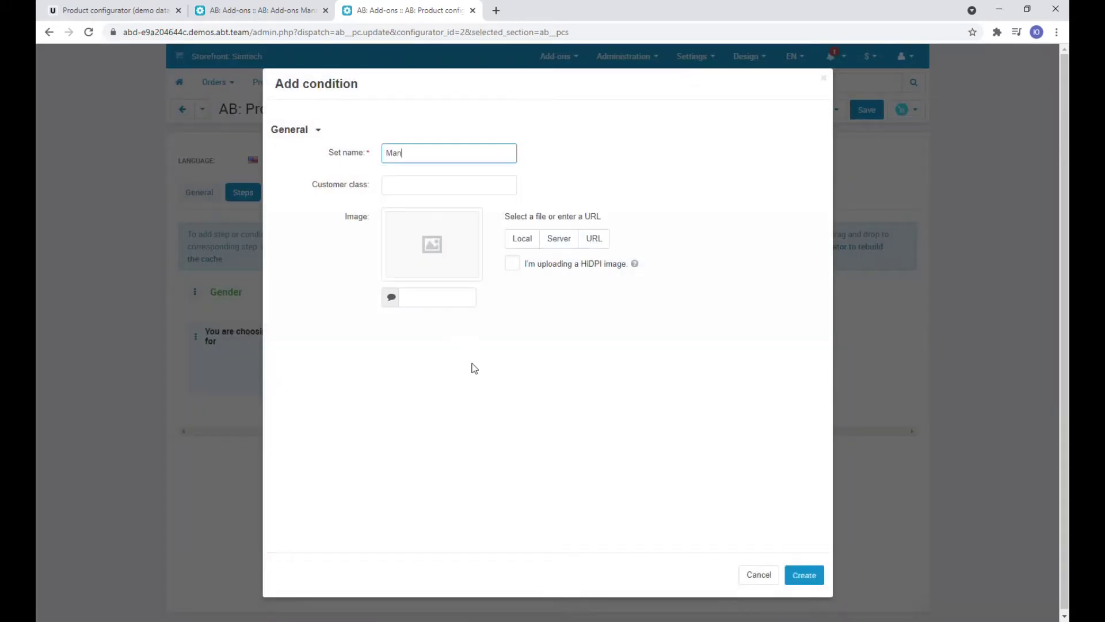
type("Man")
left_click(521, 238)
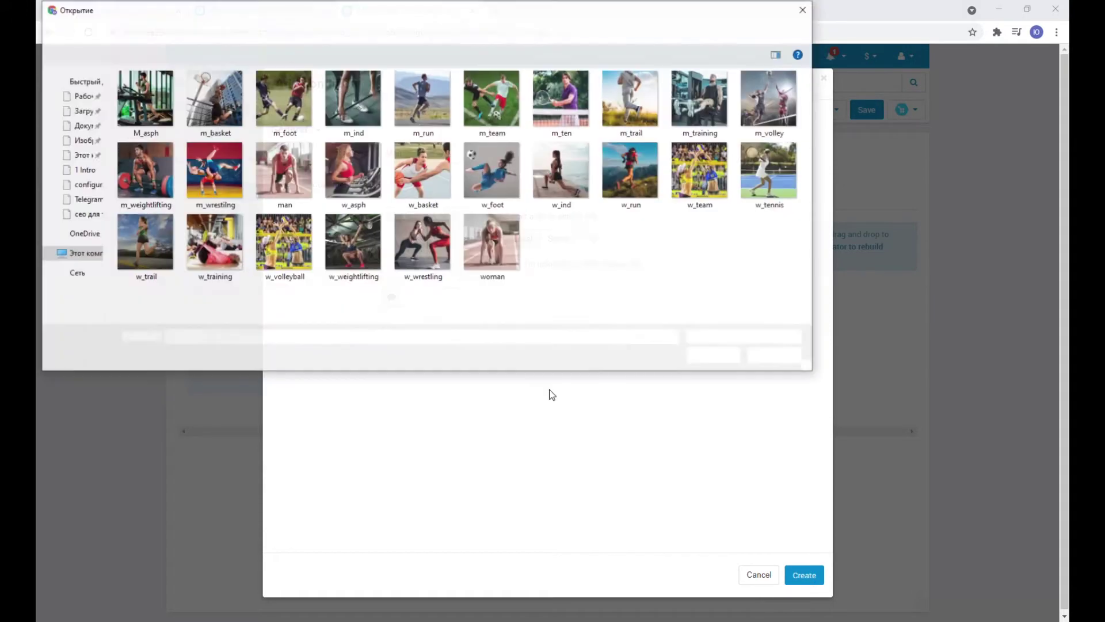
type("man")
left_click(714, 356)
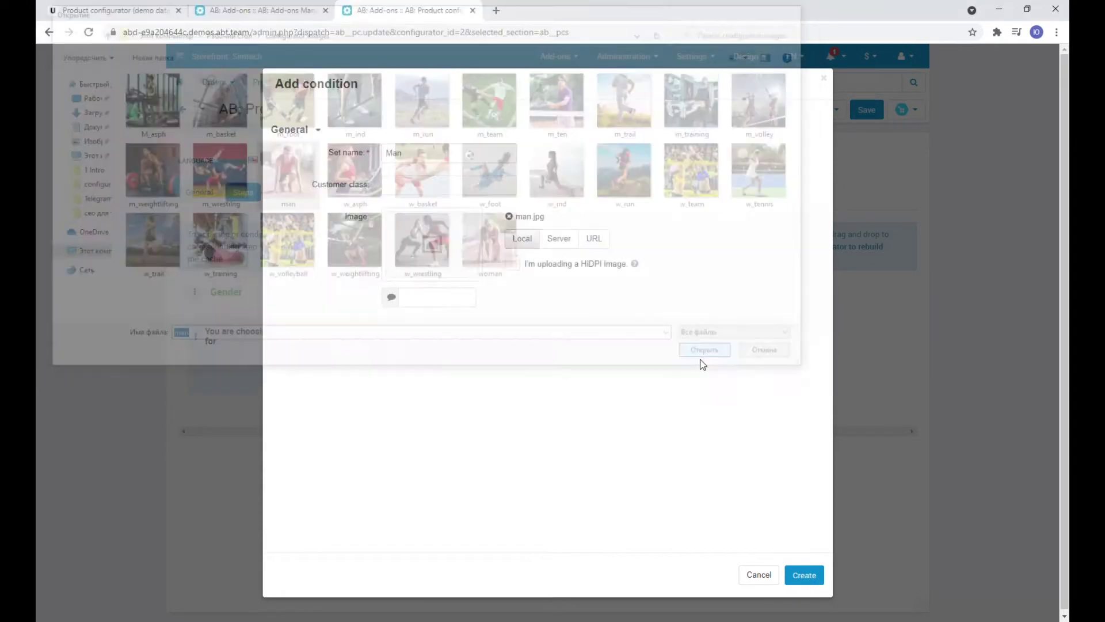
left_click(804, 574)
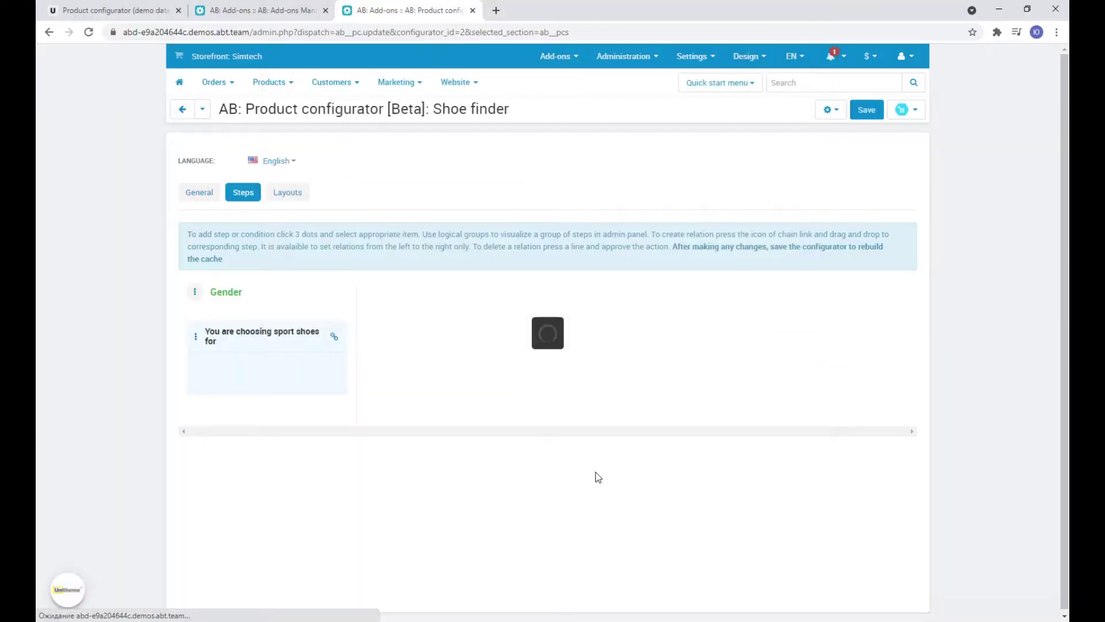
Add a second condition set named "Woman" with the local image woman.jpg to the same gender step
left_click(265, 396)
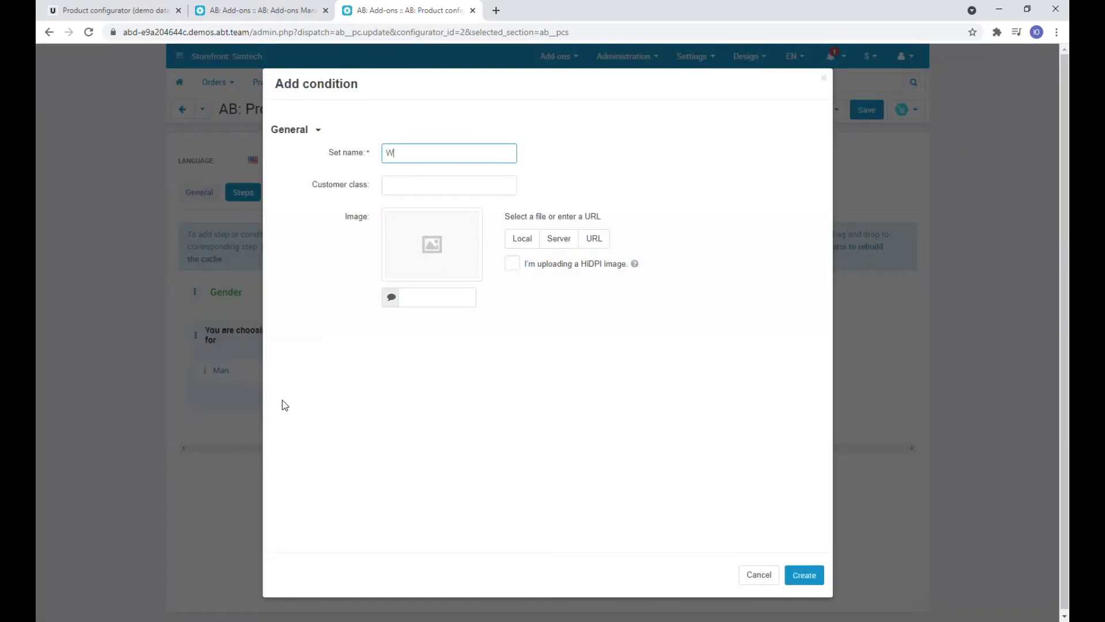
left_click(525, 239)
left_click(494, 245)
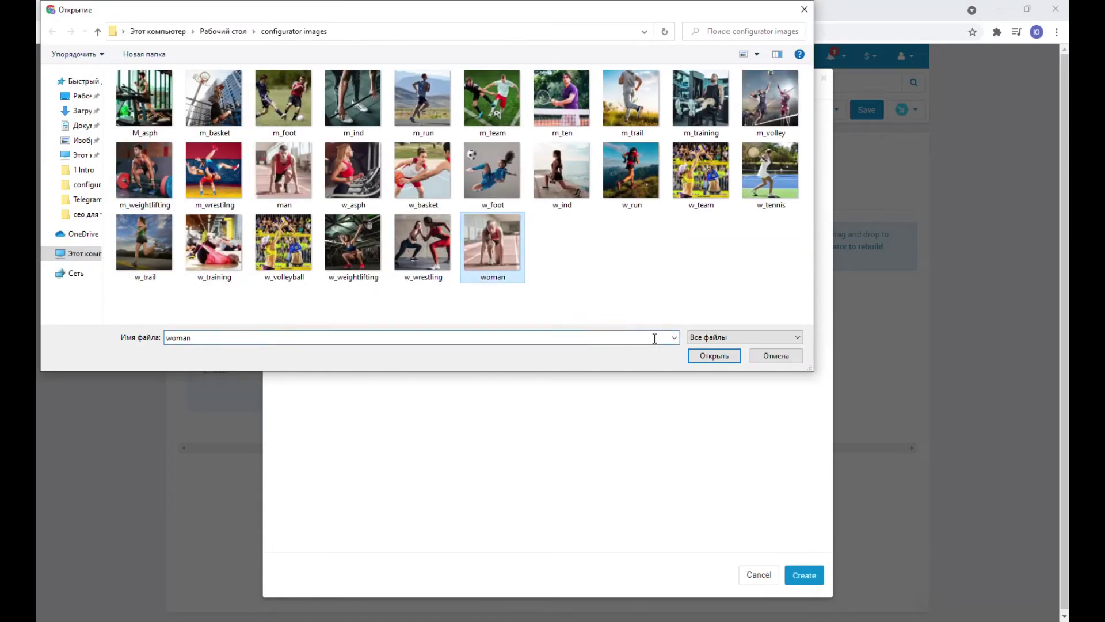
left_click(714, 355)
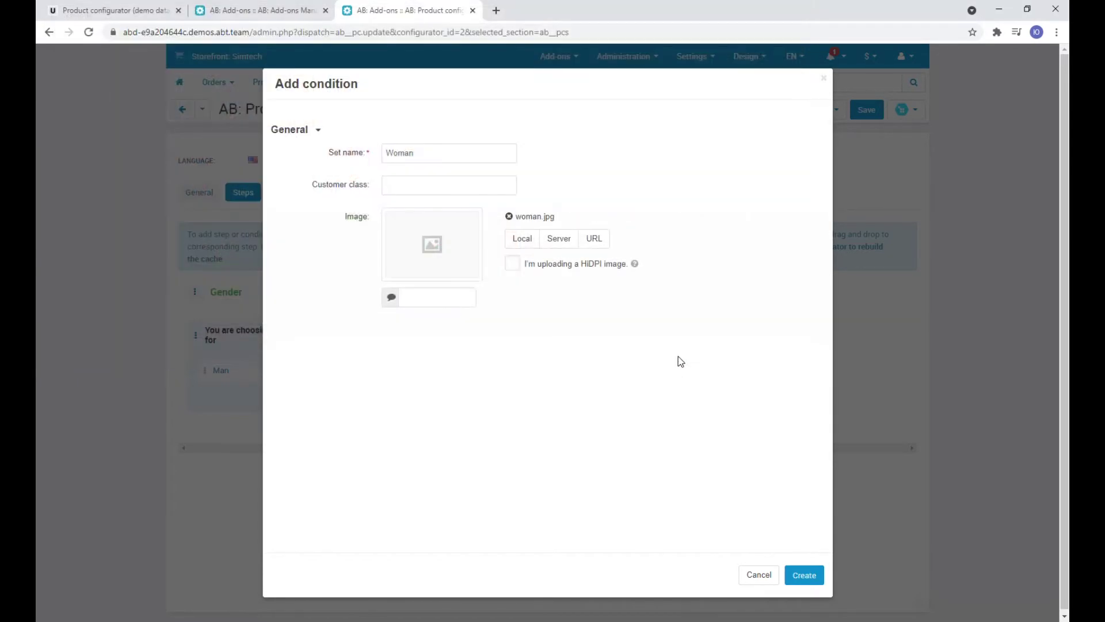
left_click(798, 573)
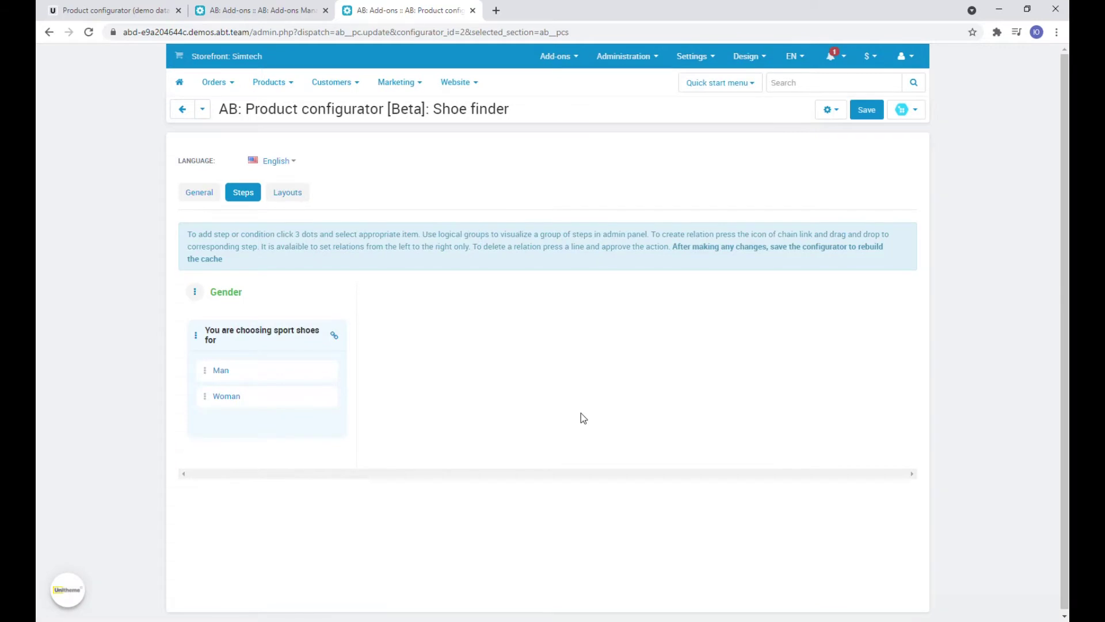
Give the Man set a "Feature variants of the current step" condition with Sex in the list Man, and save it
left_click(227, 372)
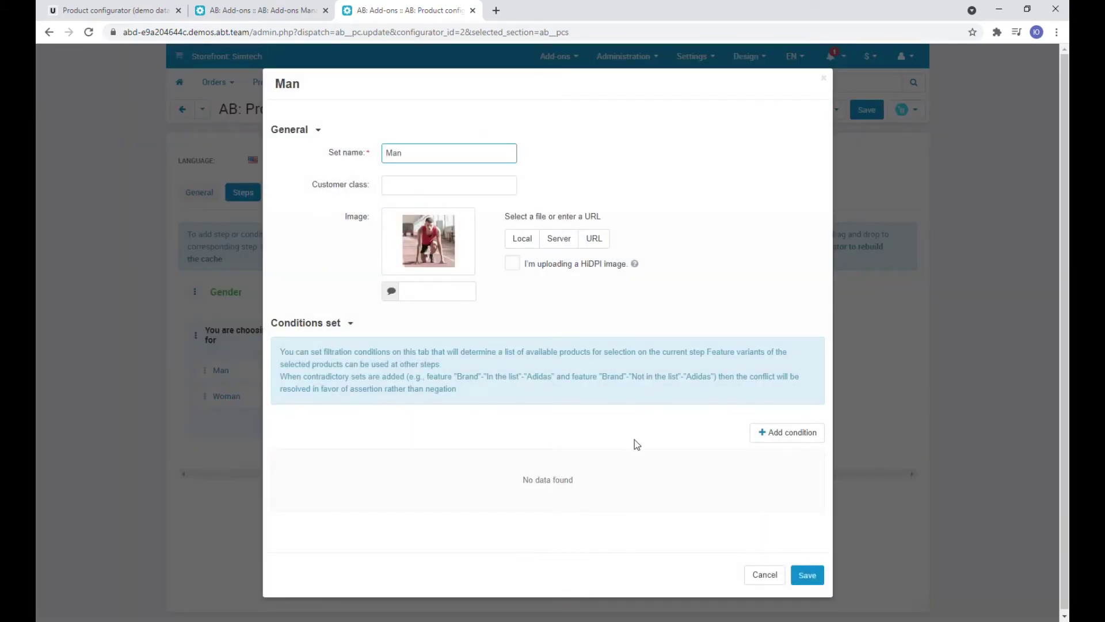
left_click(765, 432)
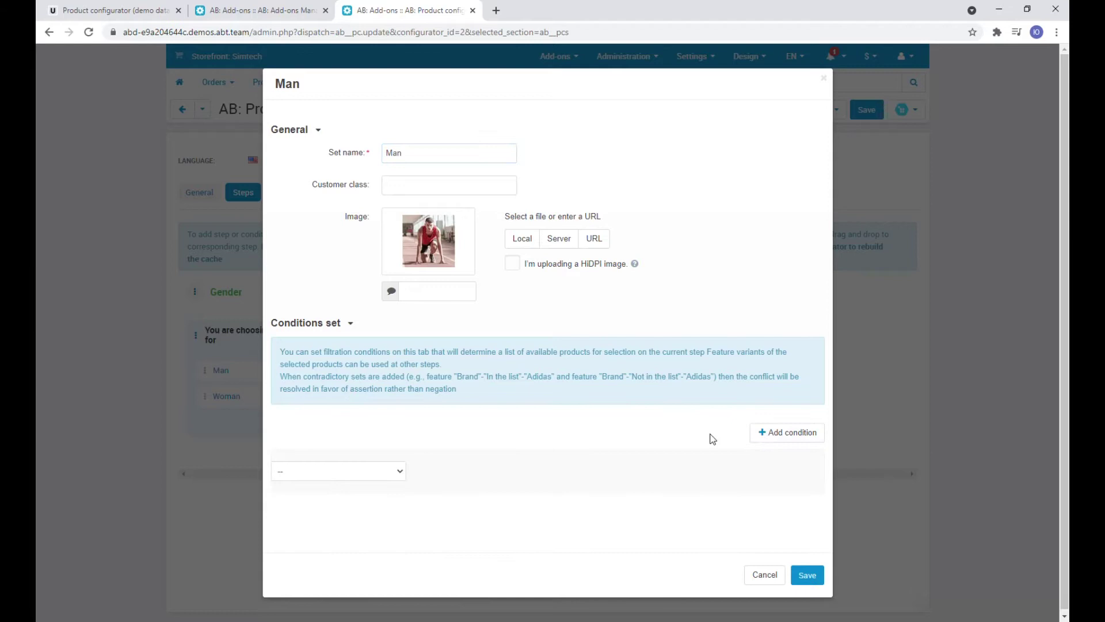
left_click(377, 472)
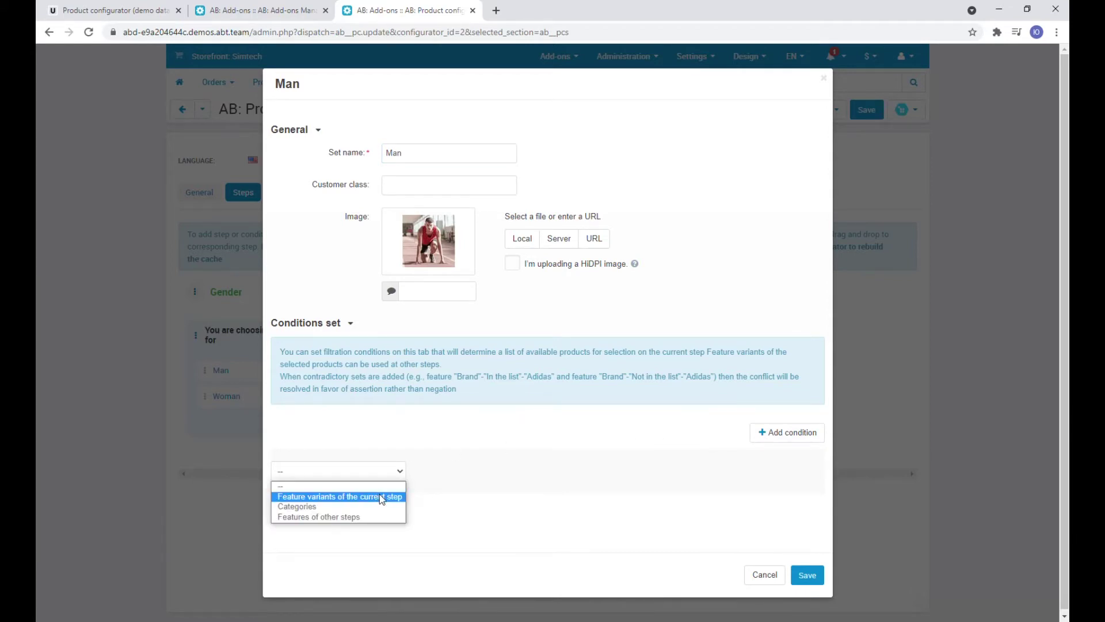
left_click(379, 496)
left_click(423, 487)
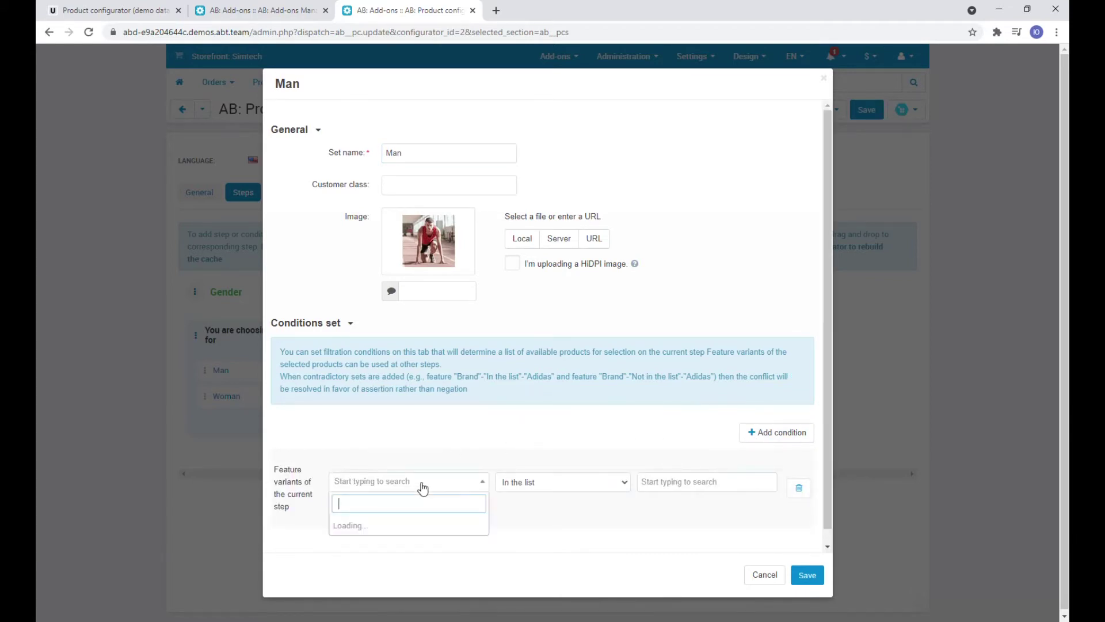
type("sex")
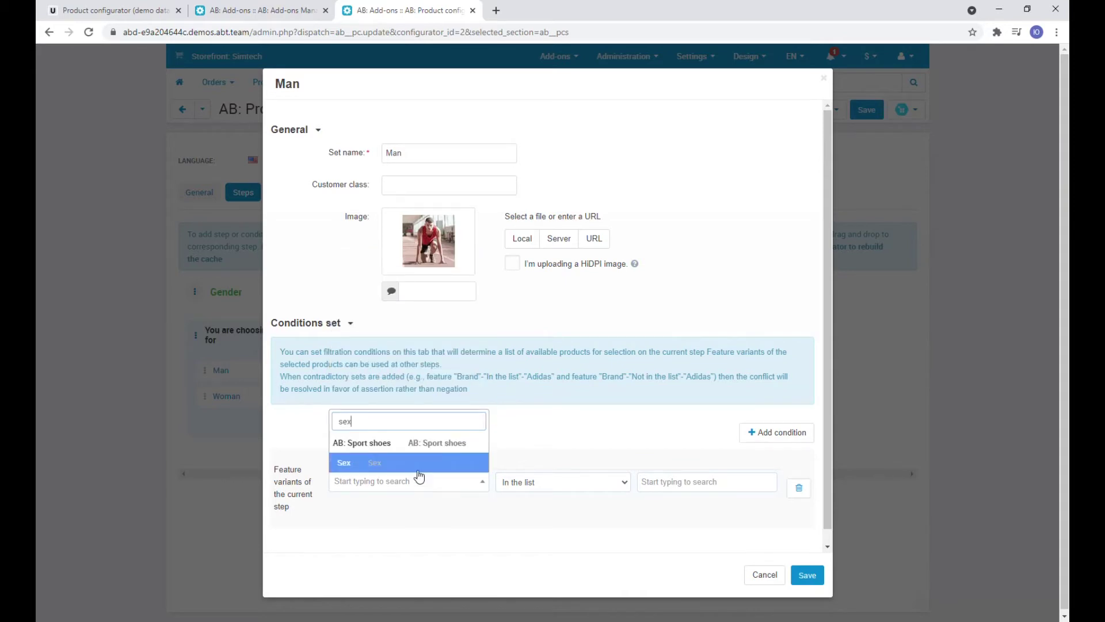
key("Return")
left_click(703, 482)
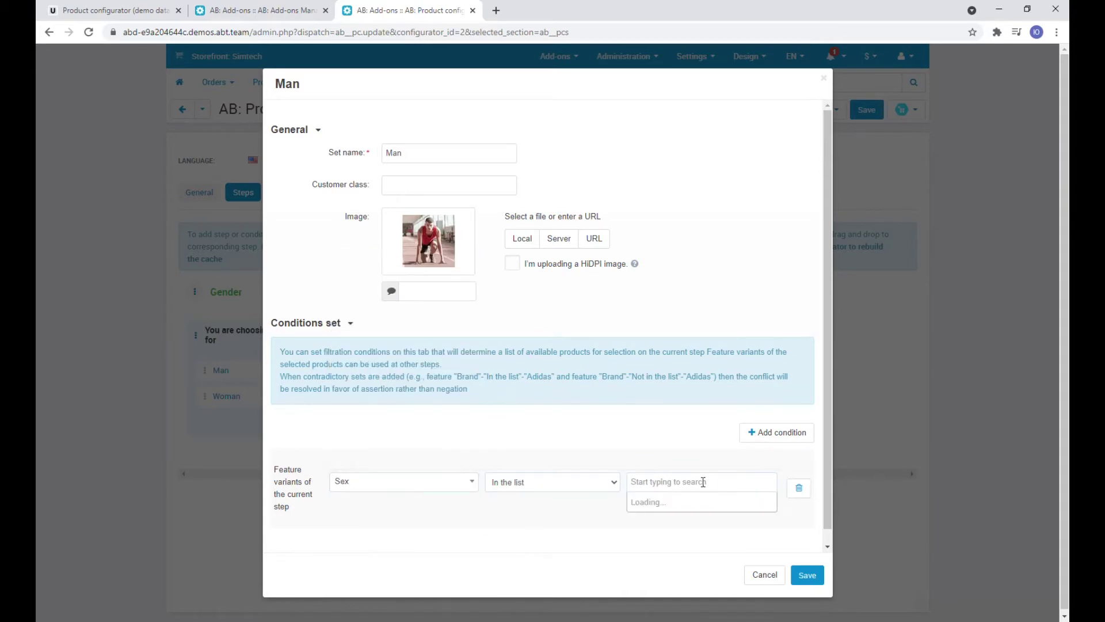
left_click(666, 504)
left_click(821, 577)
Give the Woman set a "Feature variants of the current step" condition with Sex in the list Woman, and save it
left_click(236, 402)
left_click(763, 435)
left_click(339, 472)
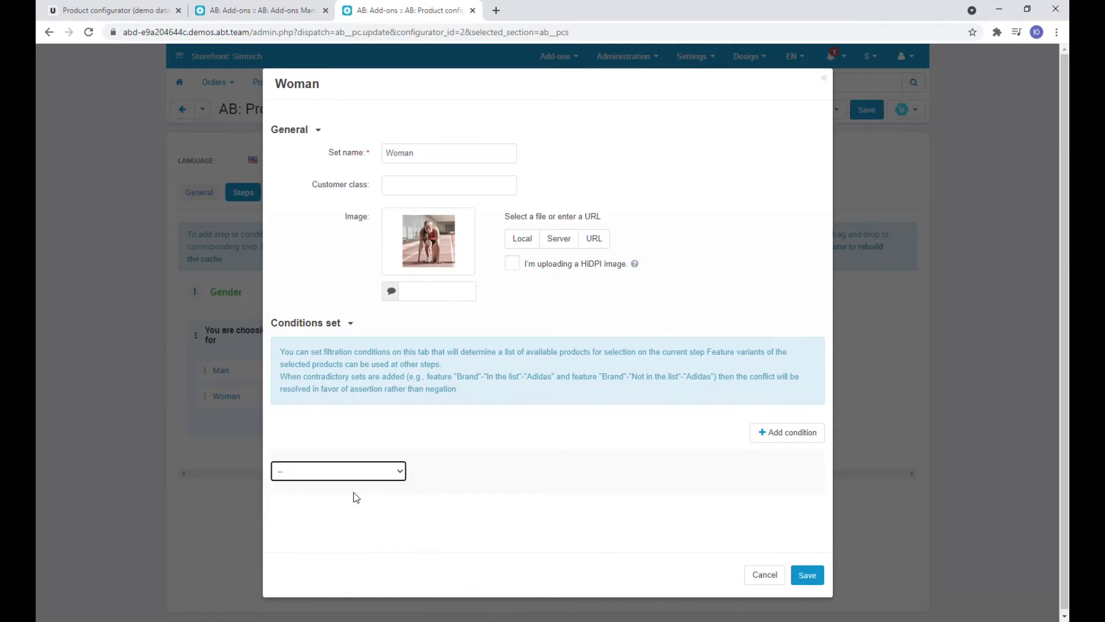
left_click(368, 496)
left_click(460, 479)
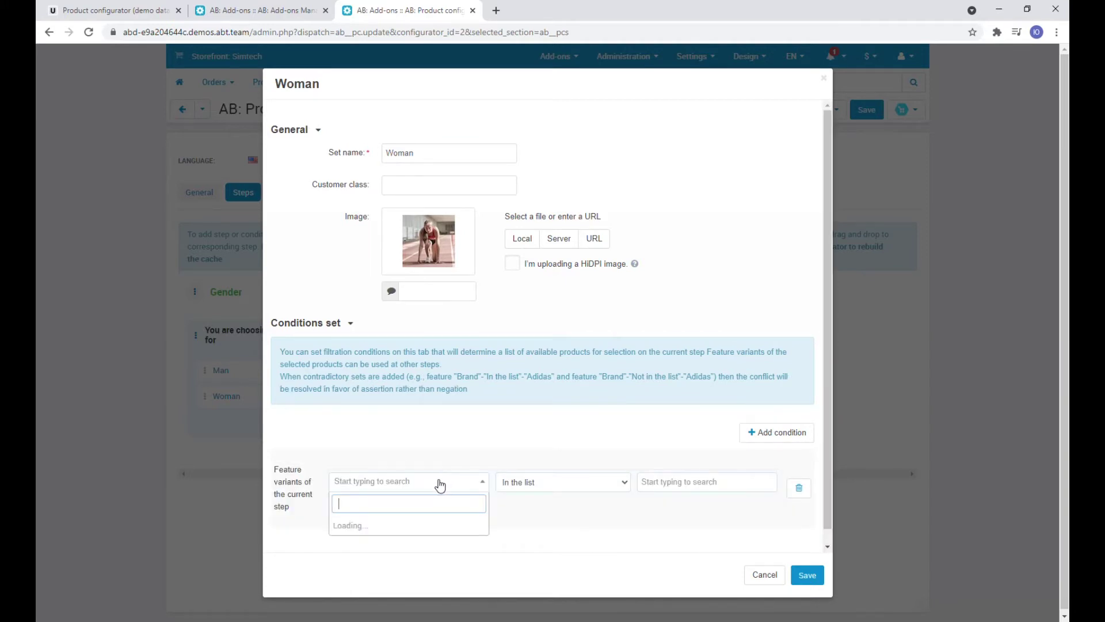
type("sex")
left_click(378, 468)
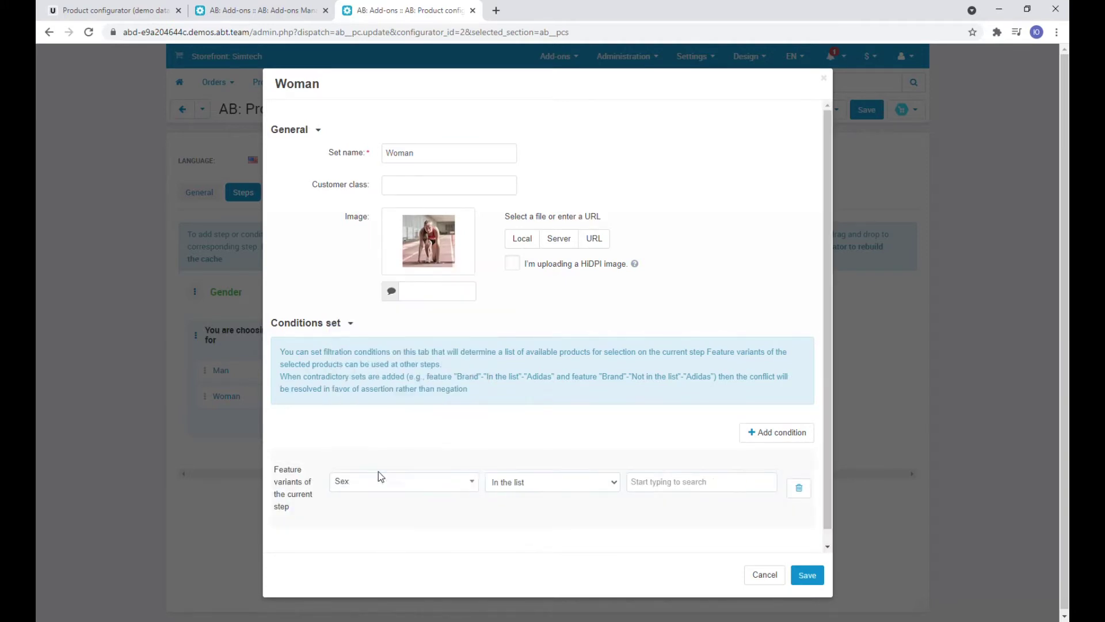
left_click(681, 484)
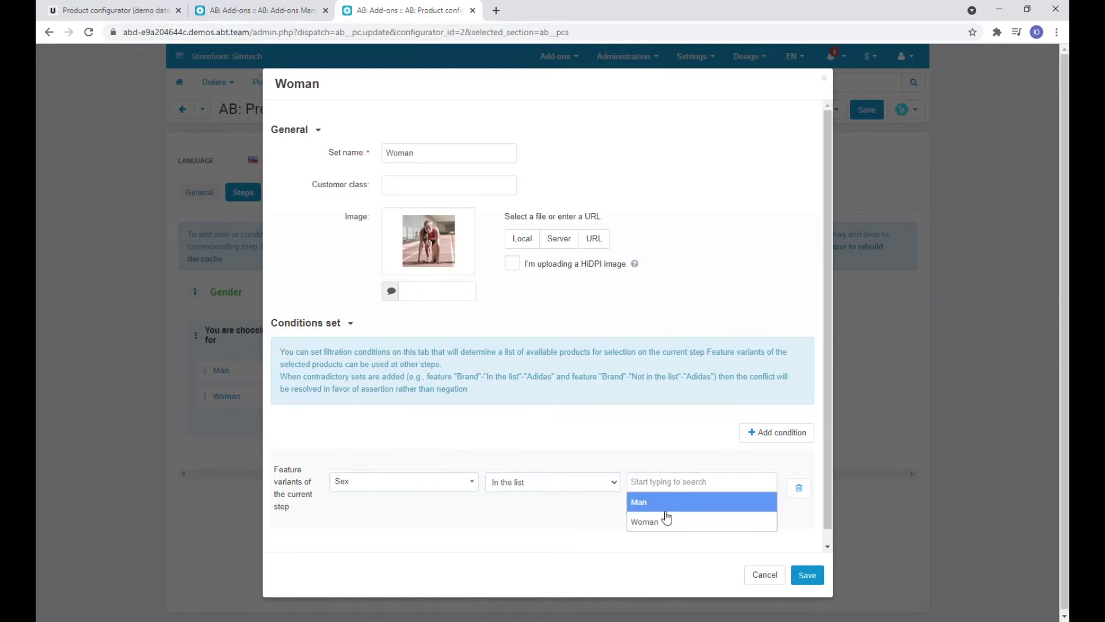
left_click(665, 520)
left_click(807, 575)
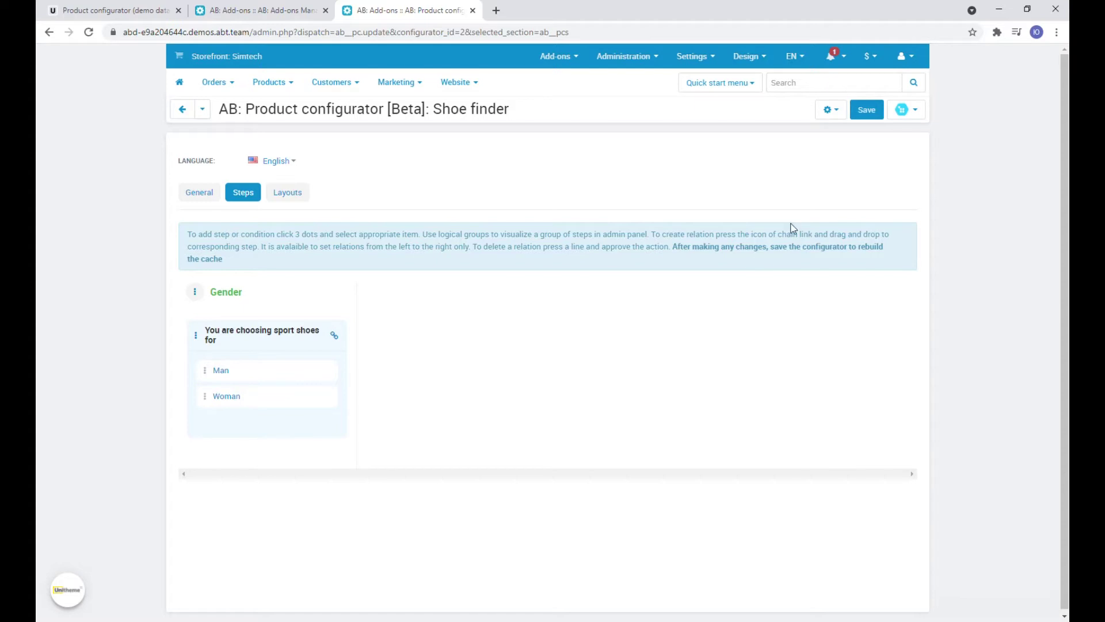
Preview the Shoe finder on the storefront, start it from the welcome page and choose Man in the gender step
left_click(832, 110)
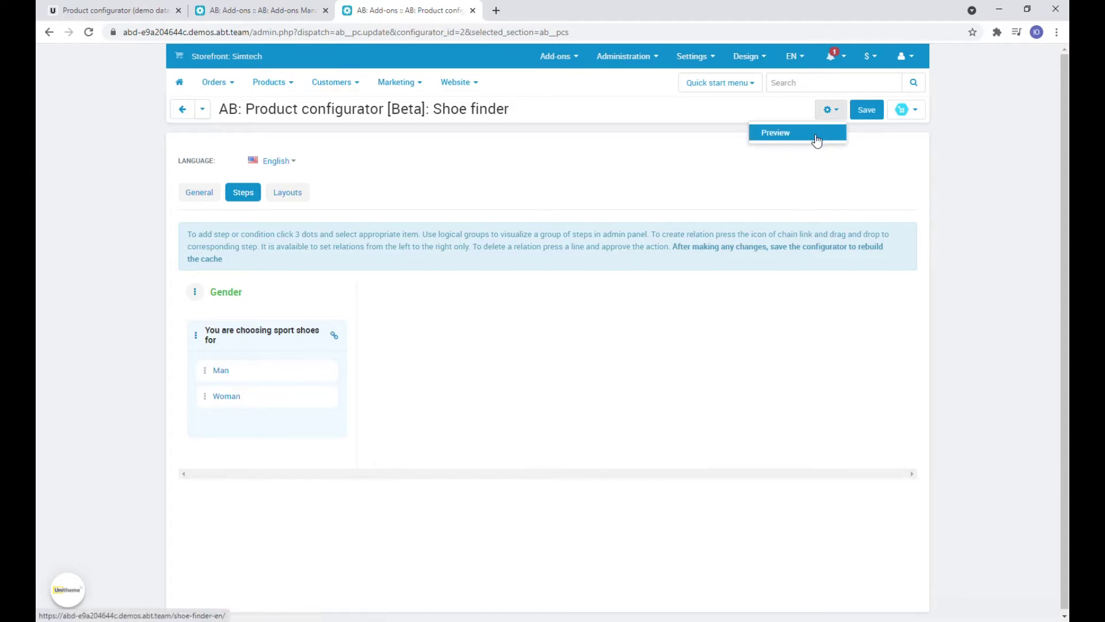
left_click(772, 131)
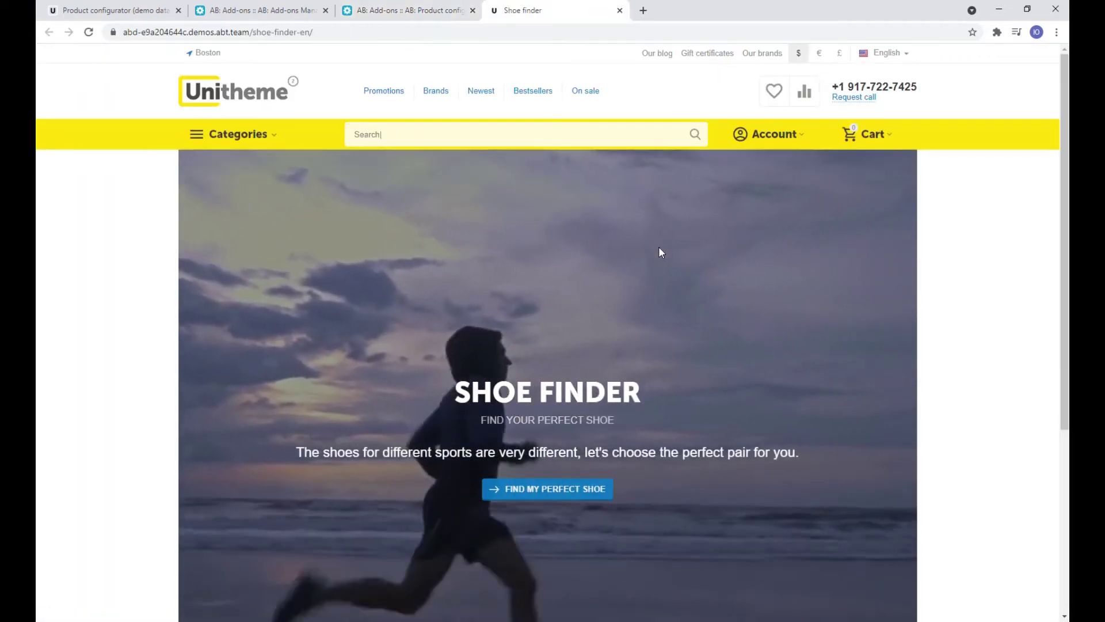
scroll(658, 253, "down", 1)
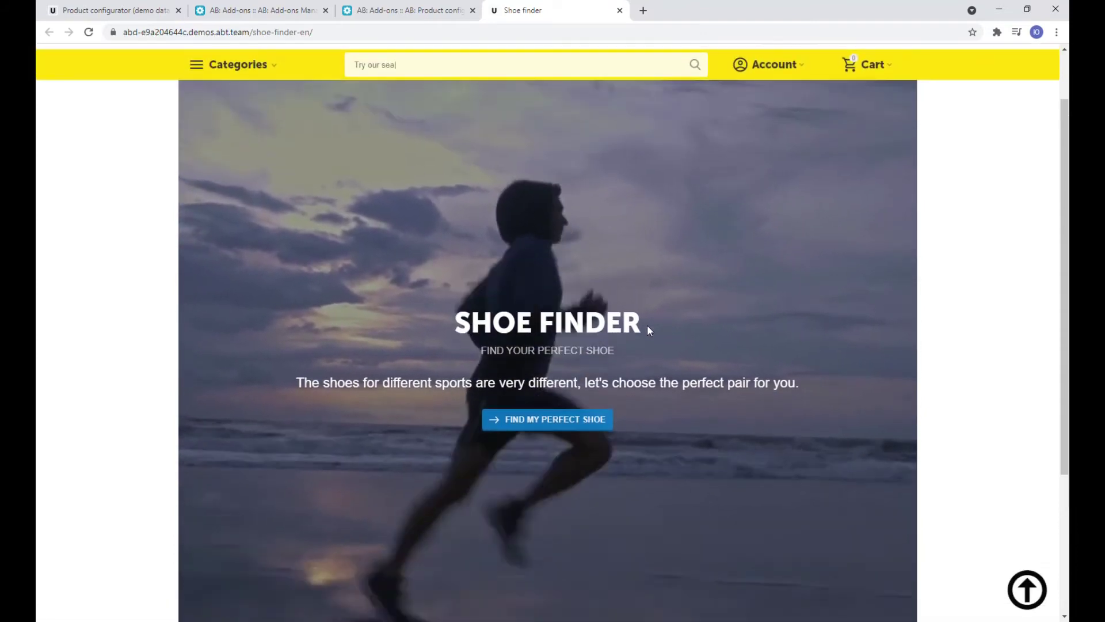
left_click(567, 427)
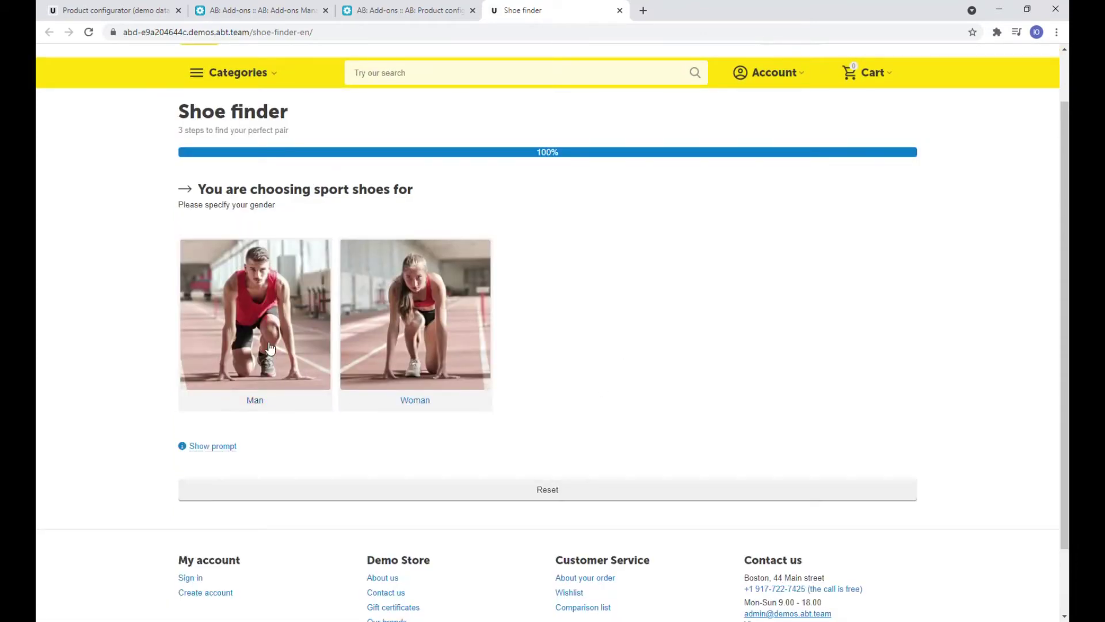
left_click(242, 364)
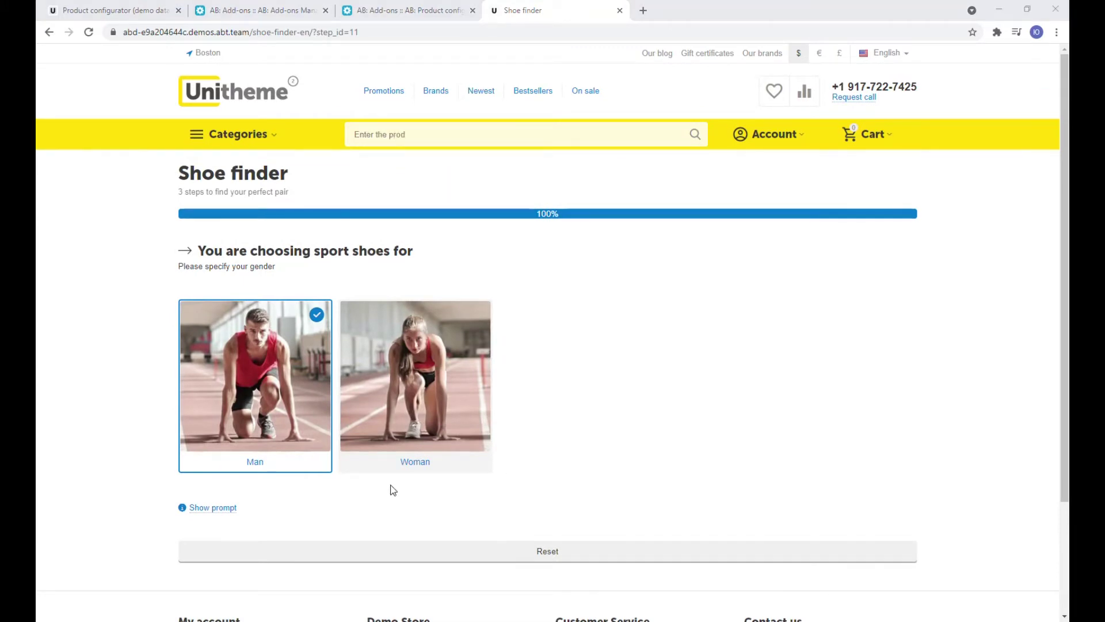
Choose Man in the demo configurator to examine its purpose step, and return to the Shoe finder's steps in the admin panel
left_click(106, 12)
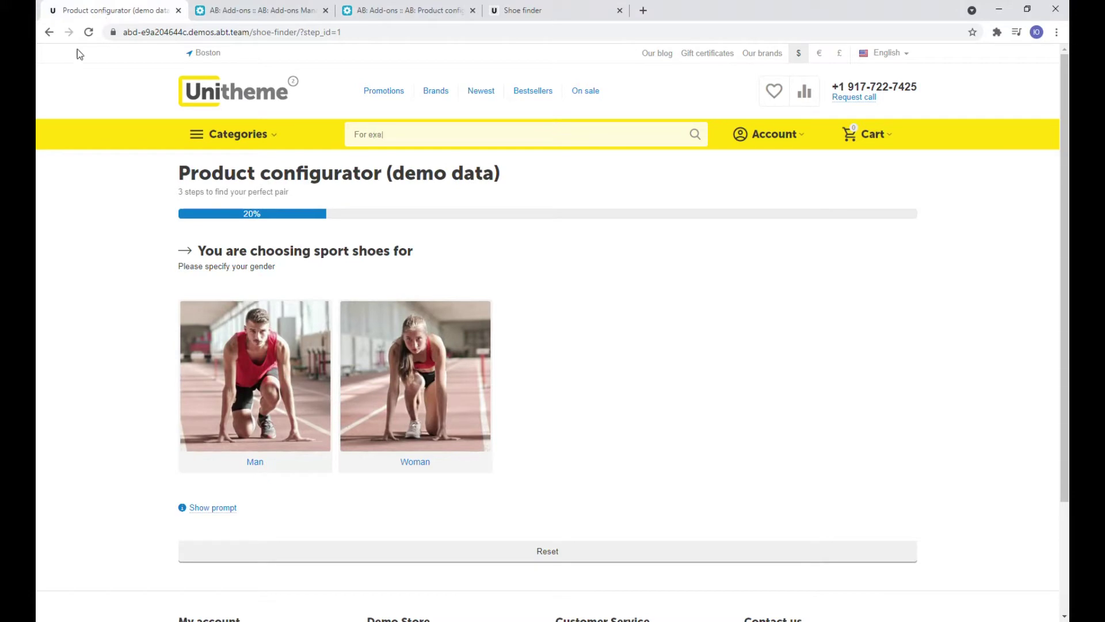
left_click(227, 425)
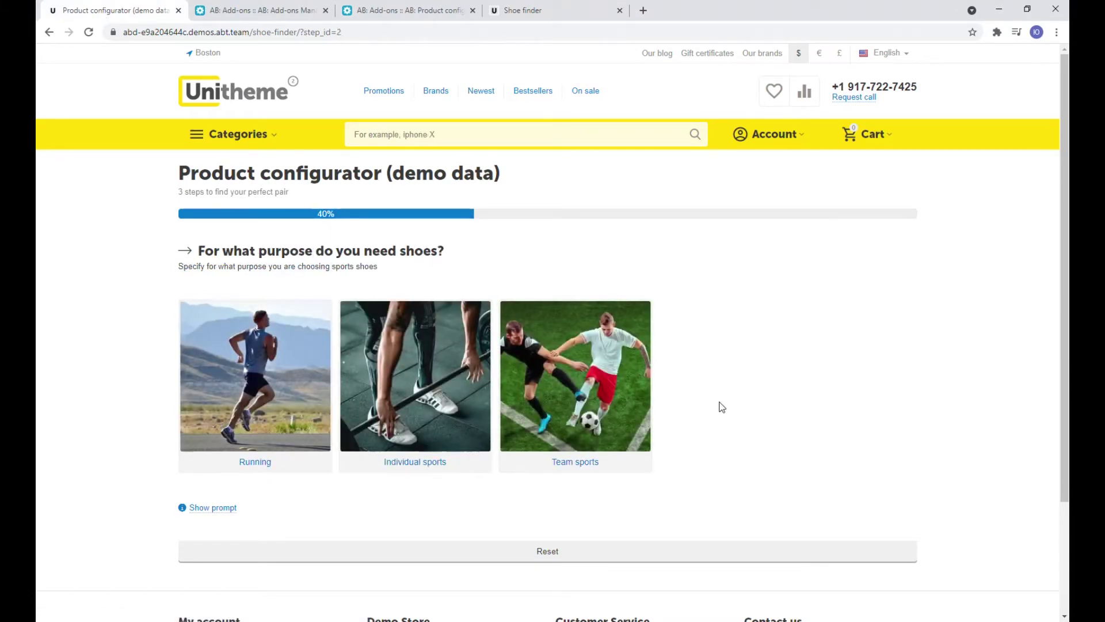
left_click(410, 10)
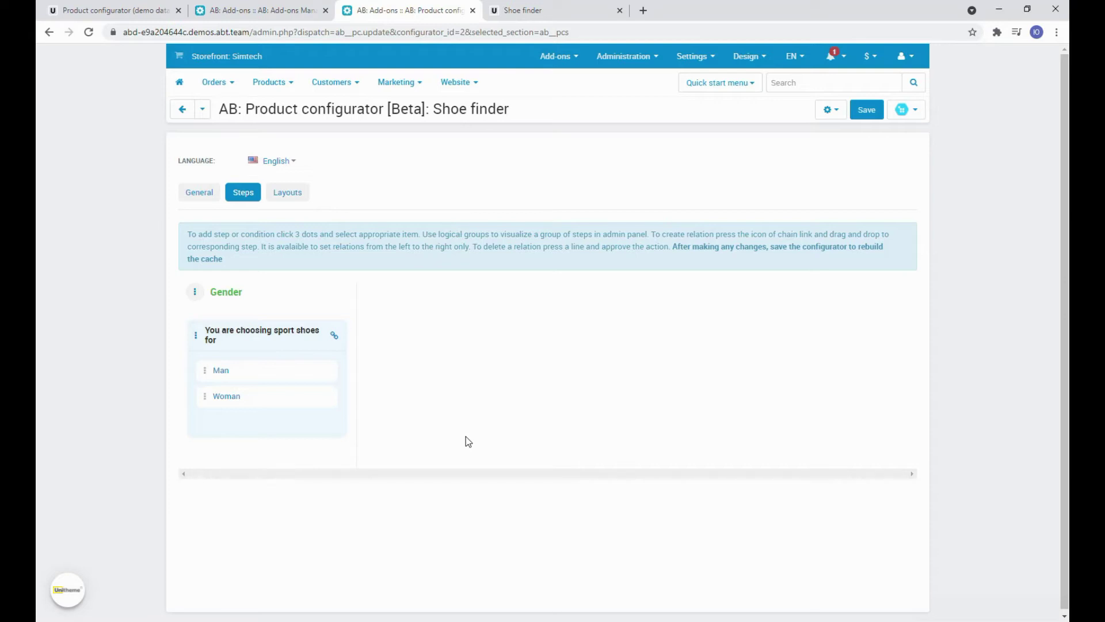
Add a logical group to the right of the Gender group and name it "Purpose"
left_click(192, 293)
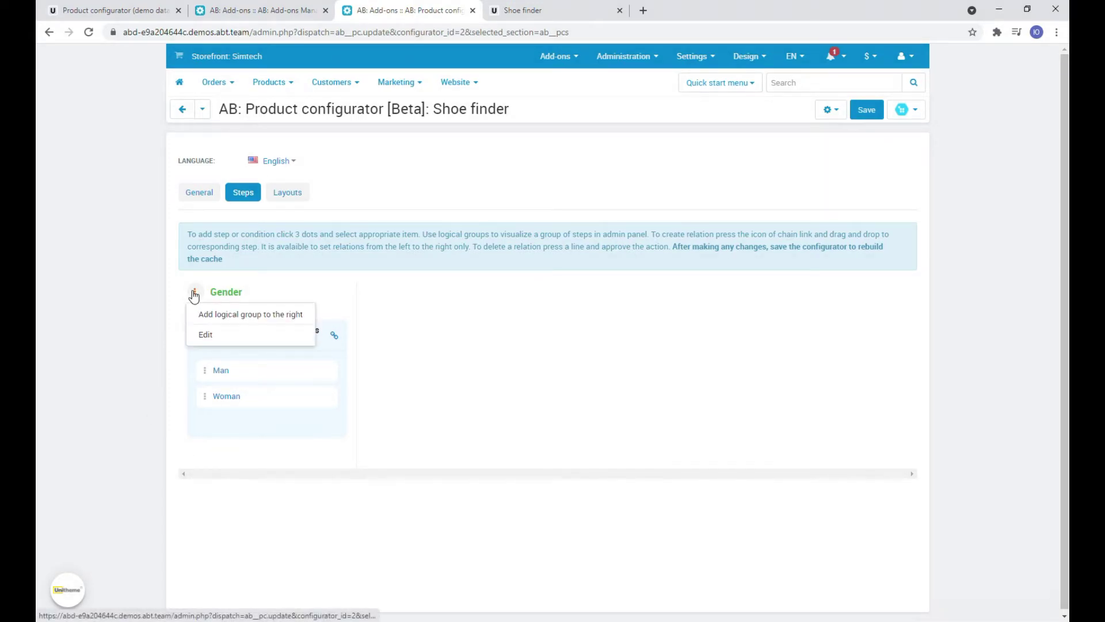
left_click(236, 316)
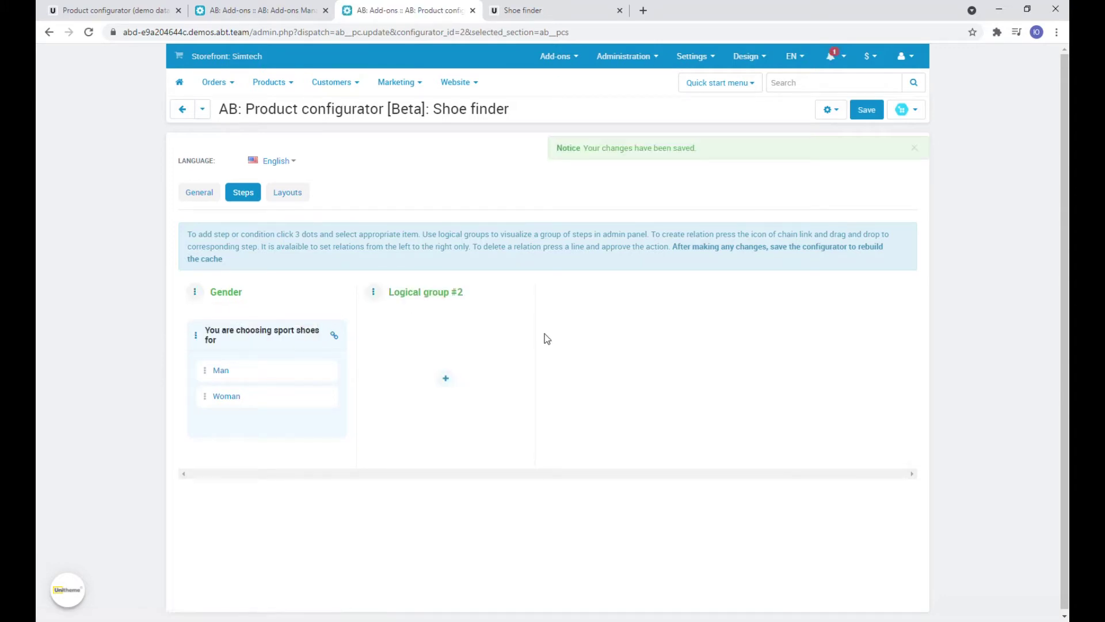
left_click(443, 295)
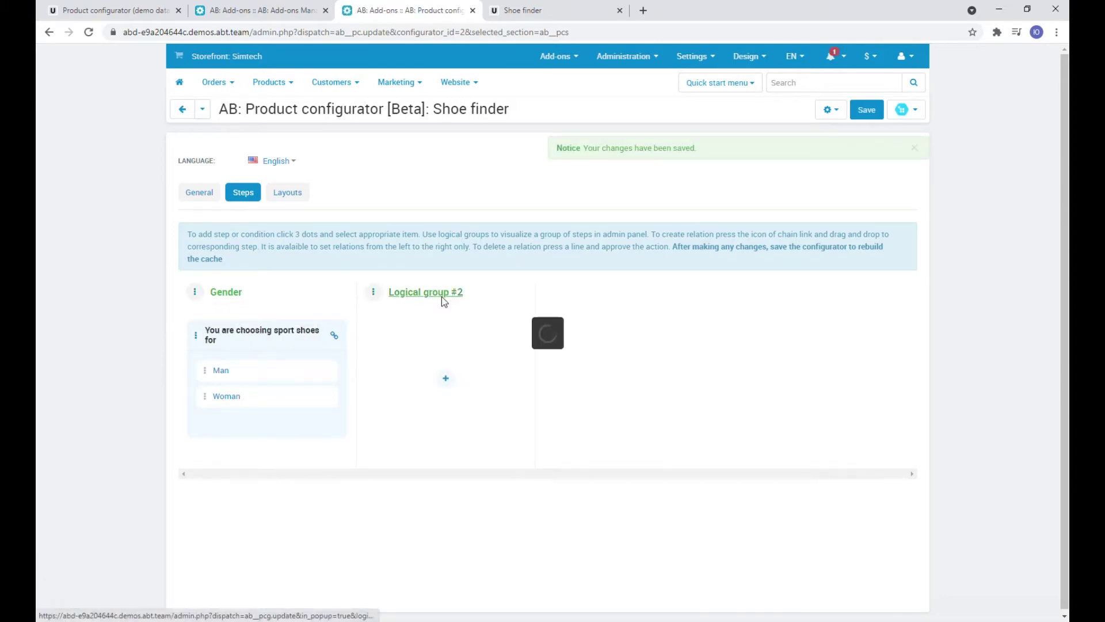
type("Purpose")
key("Return")
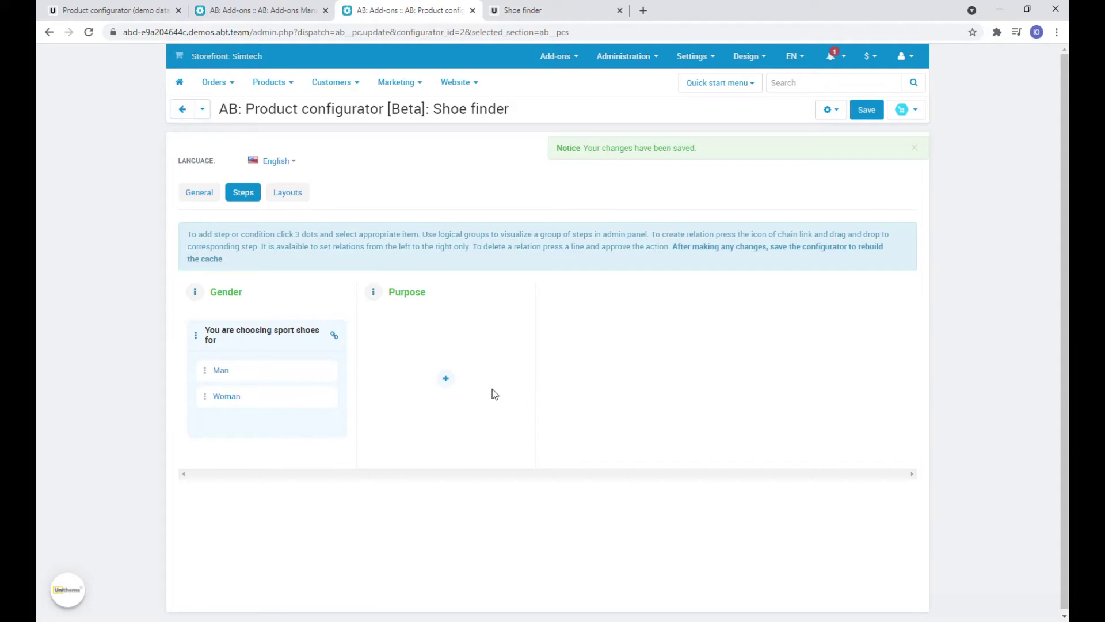
Add a "Selection of search conditions" step named "For what purpose do you need shoes?" to the Purpose group
left_click(448, 382)
left_click(467, 399)
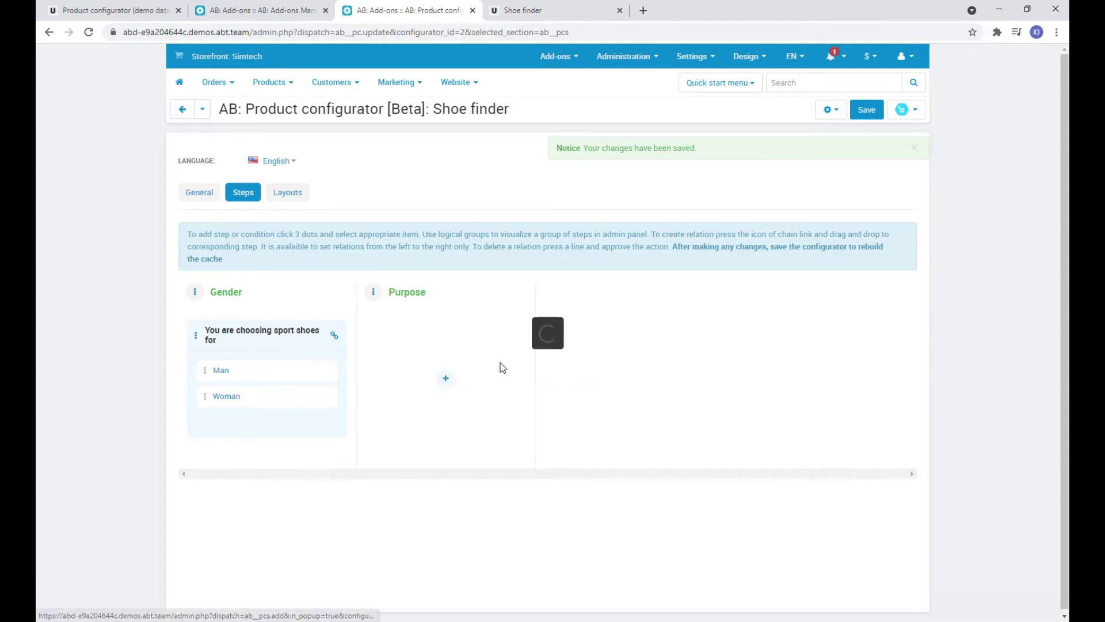
type("For what purpose do you need shoes?")
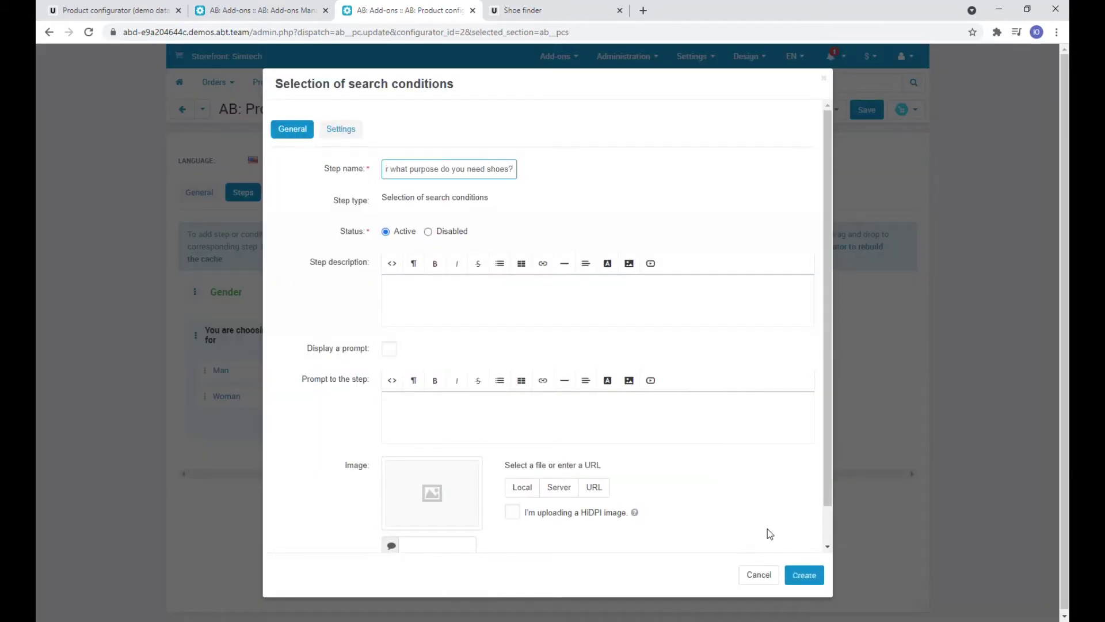
left_click(798, 577)
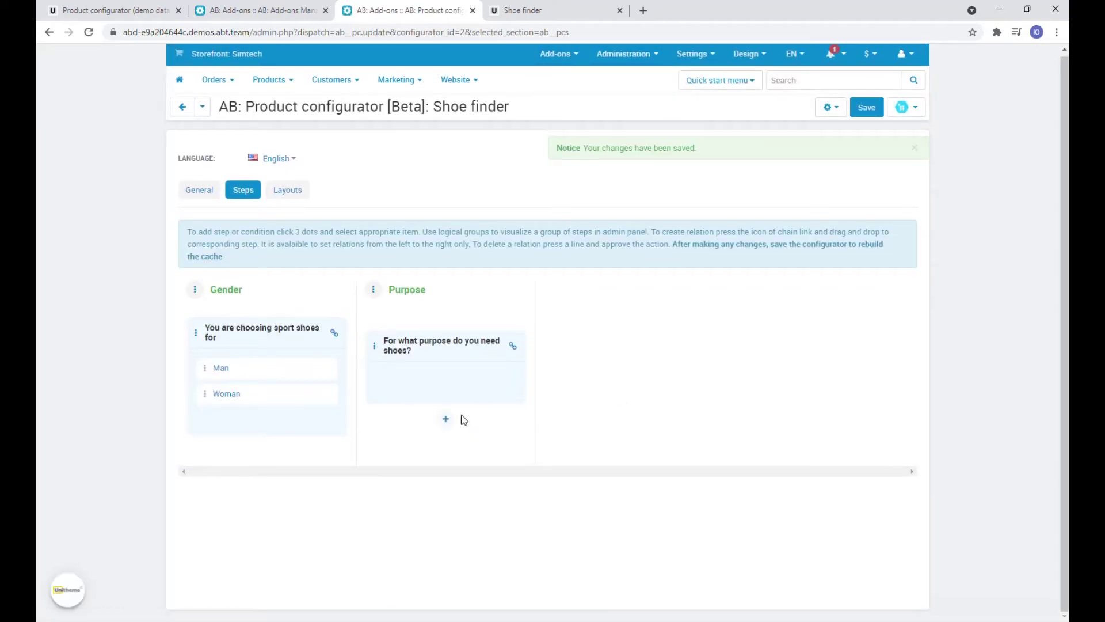
Add a "Running shoes" condition set with the image m_run.jpg to the purpose step
mouse_move(446, 386)
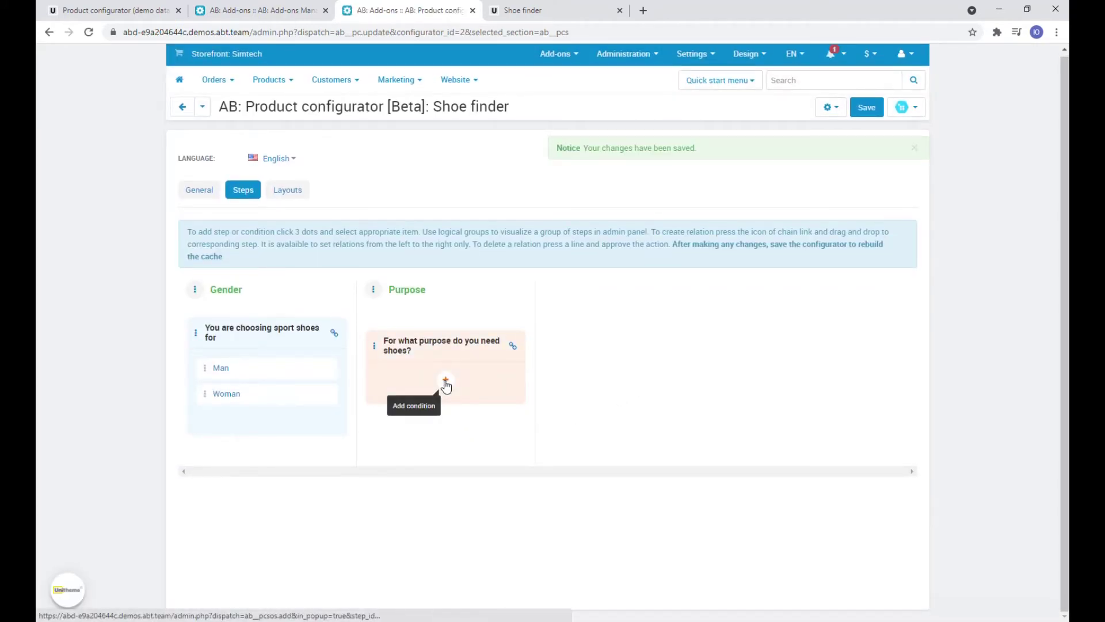
left_click(446, 383)
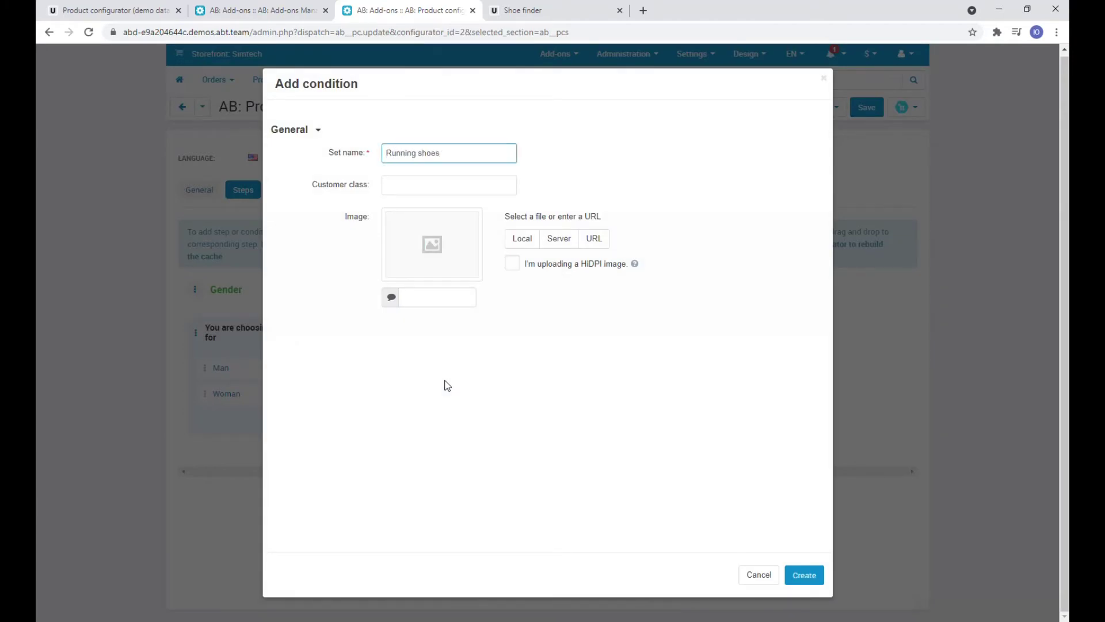
left_click(522, 239)
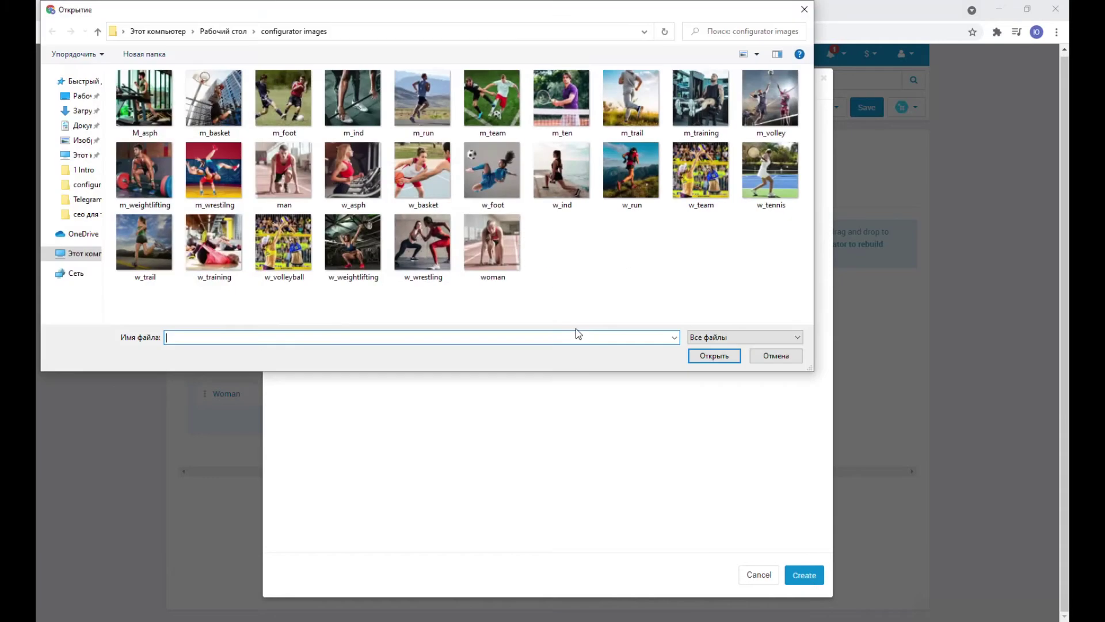
left_click(434, 100)
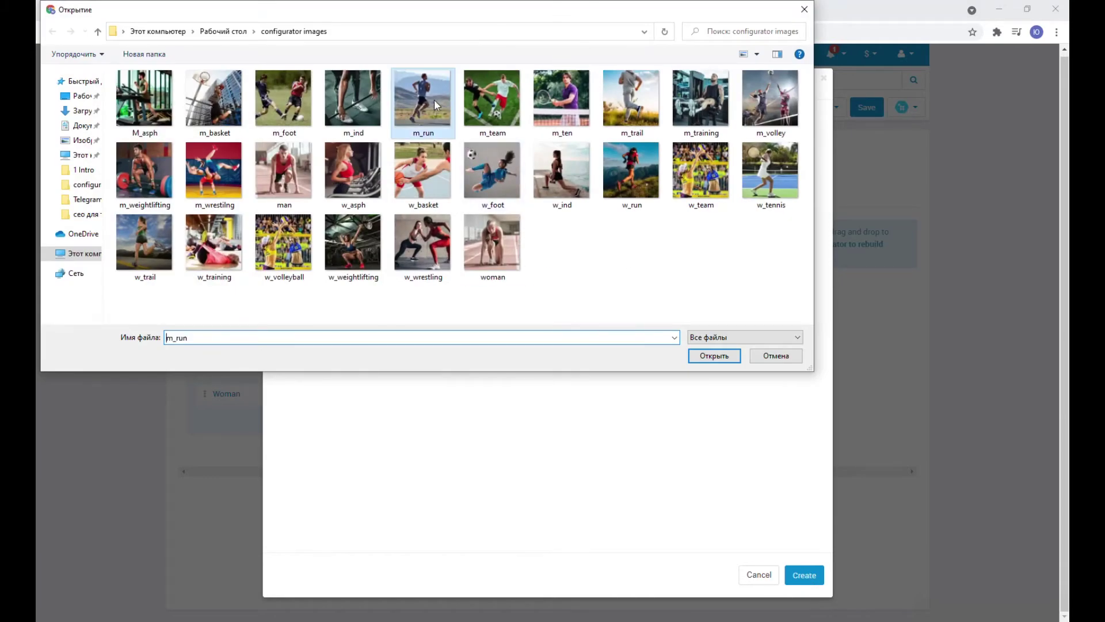
left_click(697, 358)
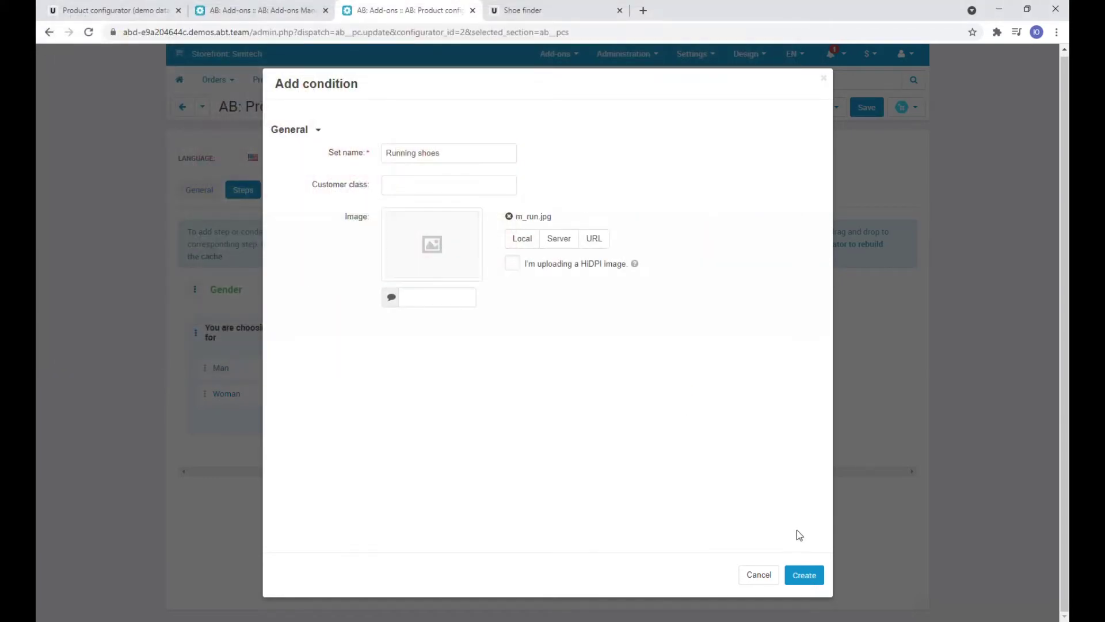
left_click(806, 573)
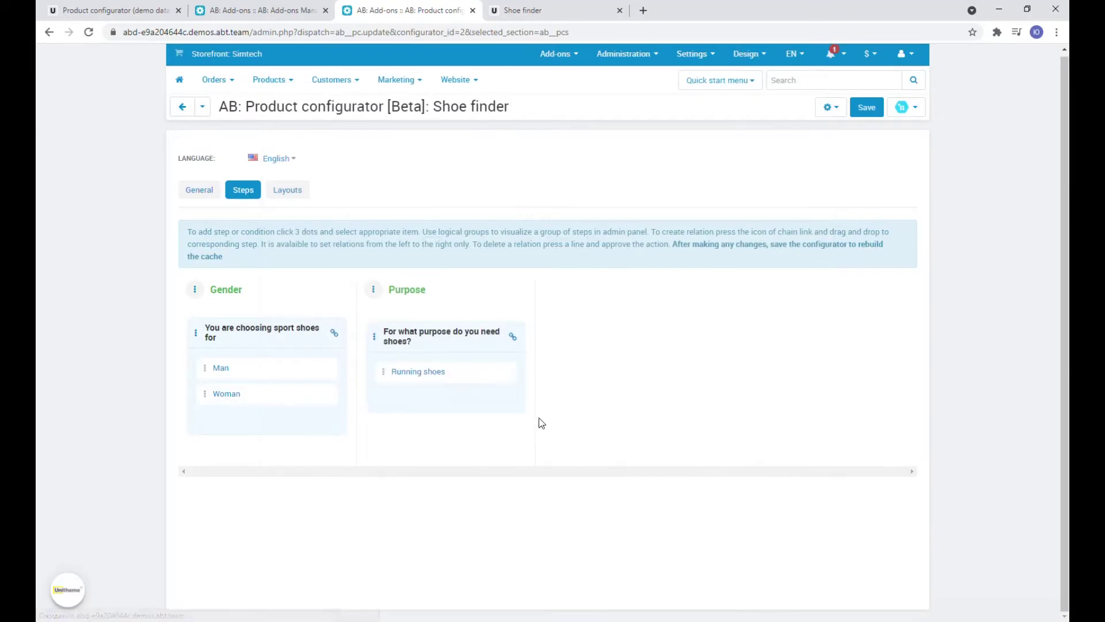
Add an "Individual sports" condition set with the image m_ind.jpg to the purpose step
left_click(452, 398)
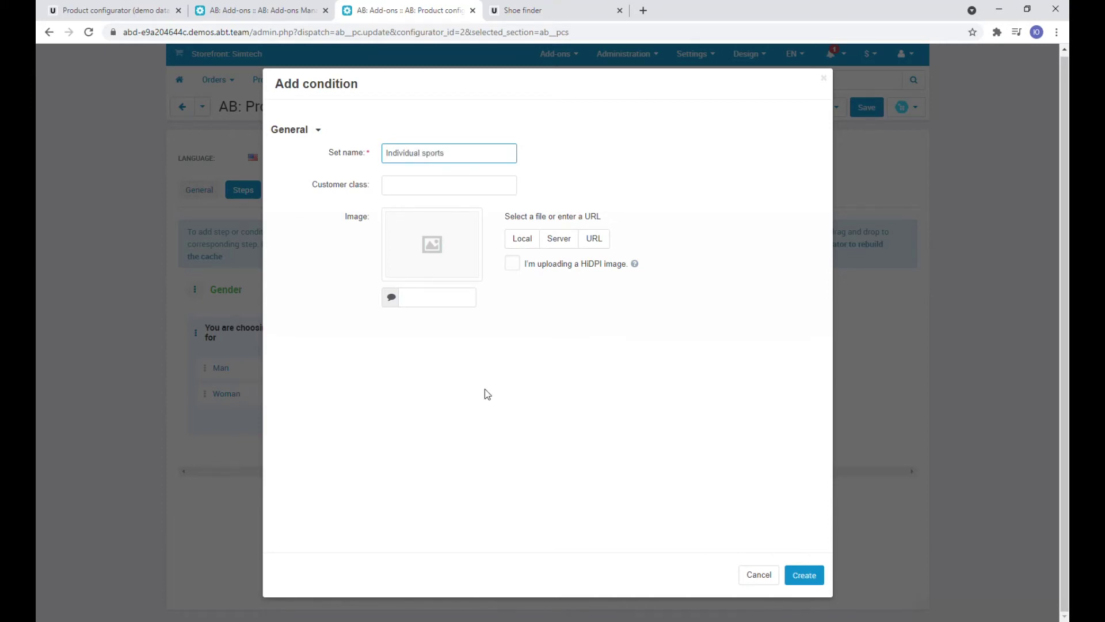
left_click(524, 239)
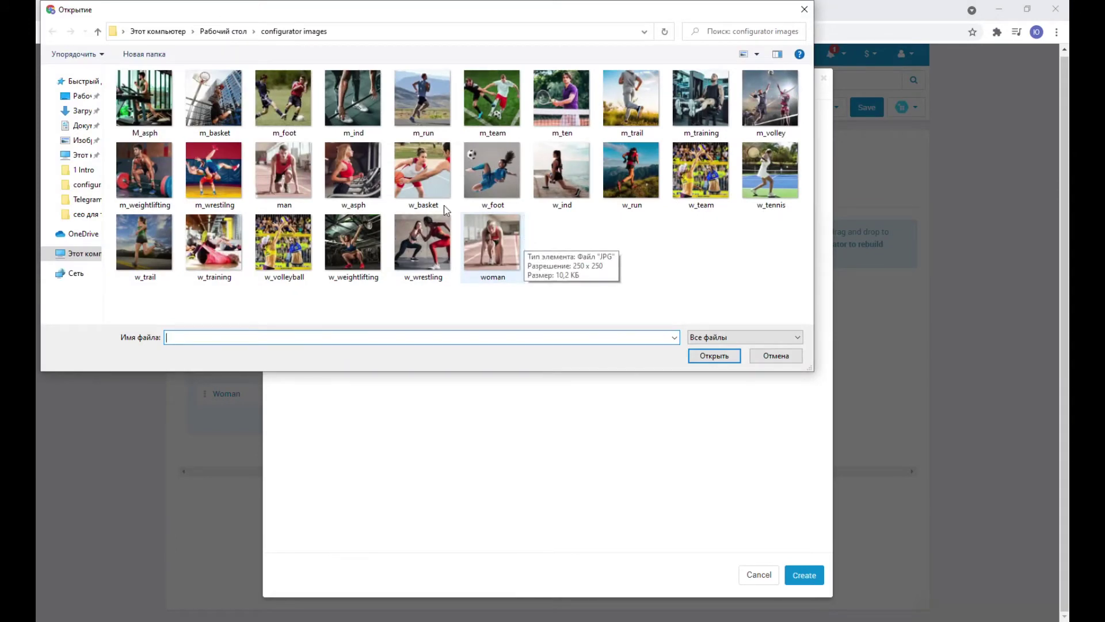
left_click(366, 118)
left_click(716, 357)
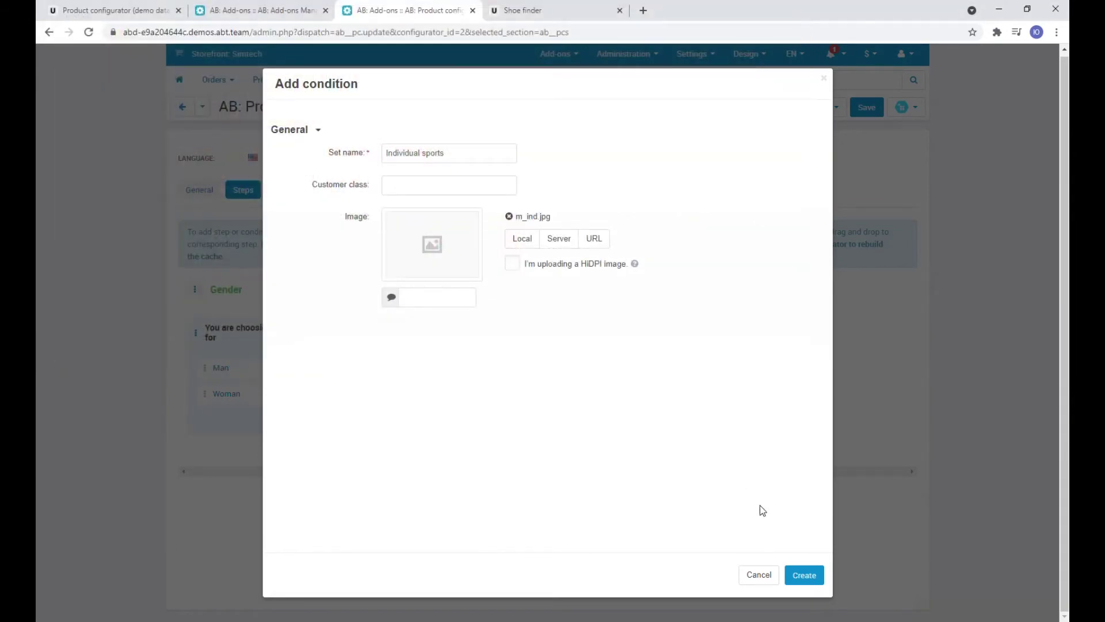
left_click(803, 577)
Add a "Team sports" condition set with the image m_team to the purpose step
left_click(451, 424)
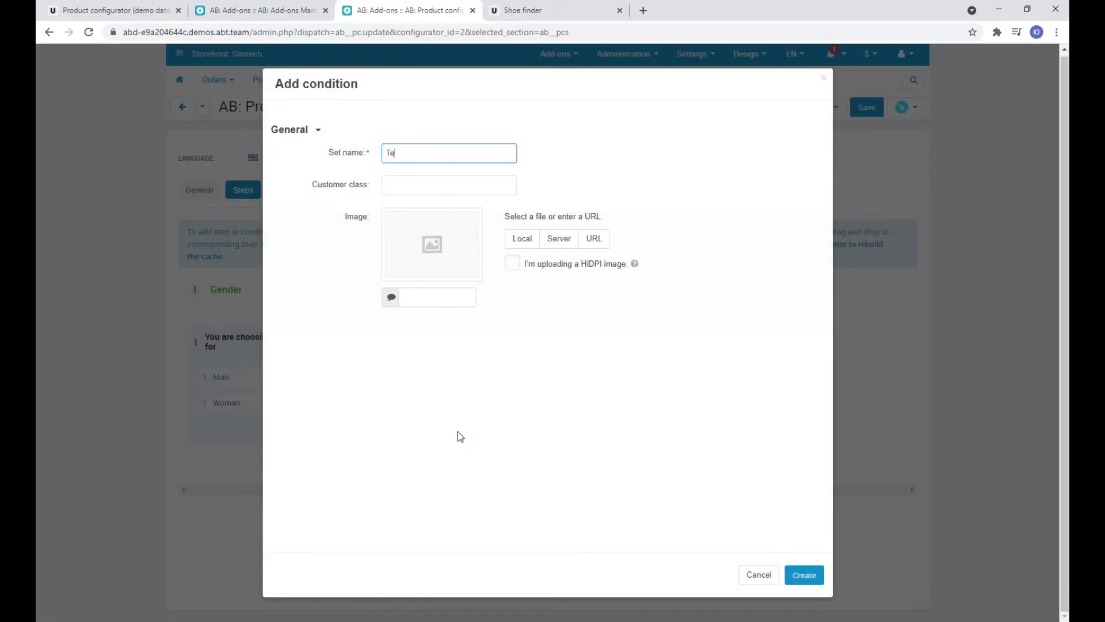
type("Team spors")
key("BackSpace")
type("ts")
left_click(527, 241)
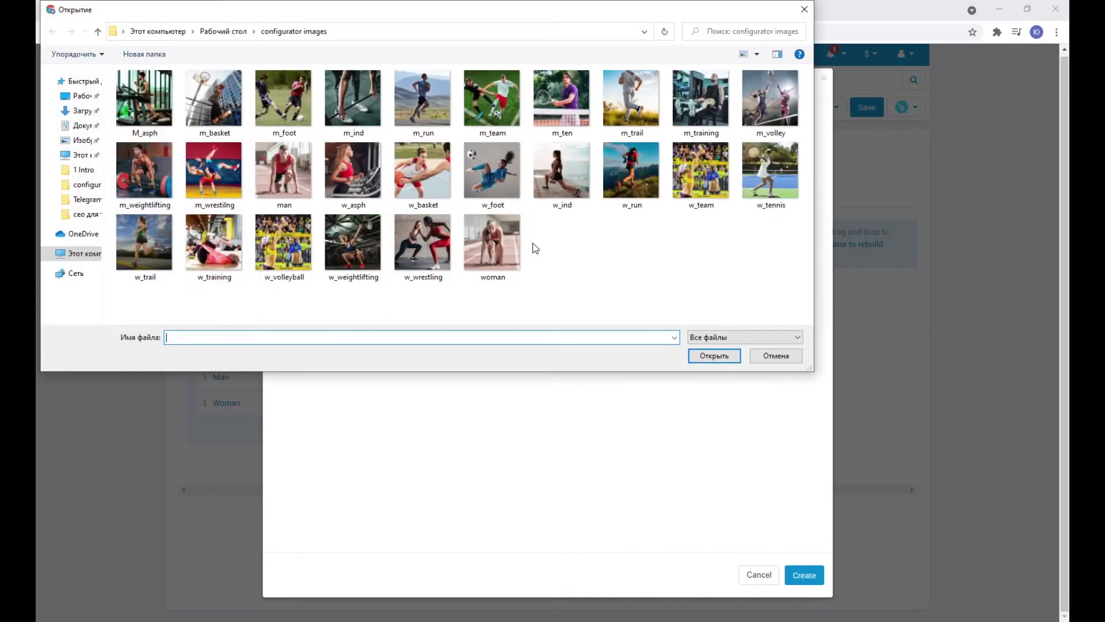
left_click(492, 99)
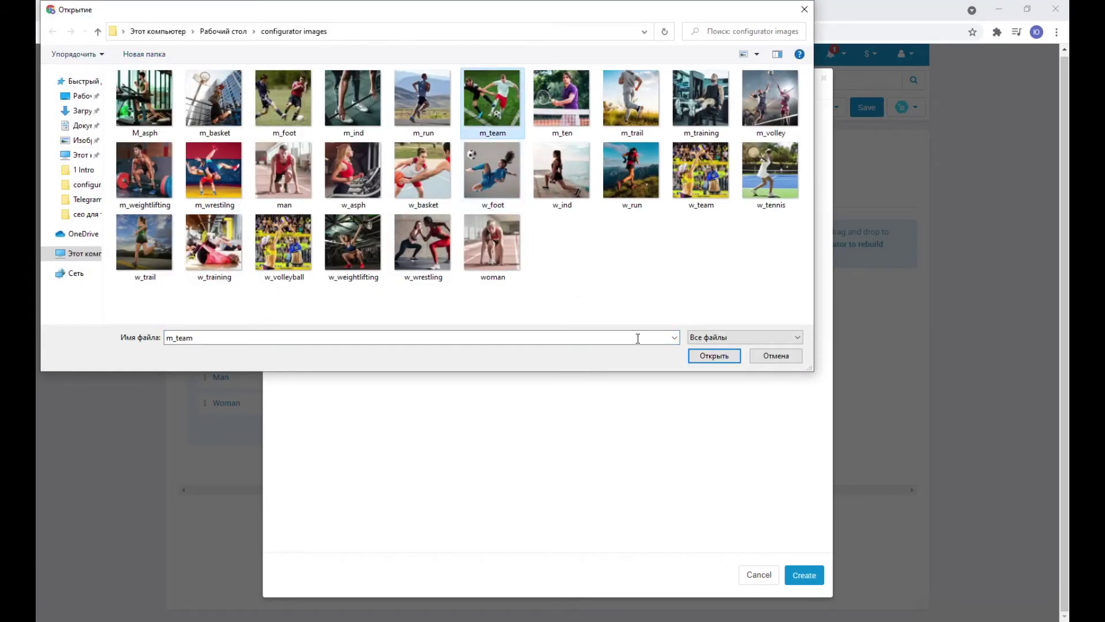
left_click(715, 357)
left_click(812, 568)
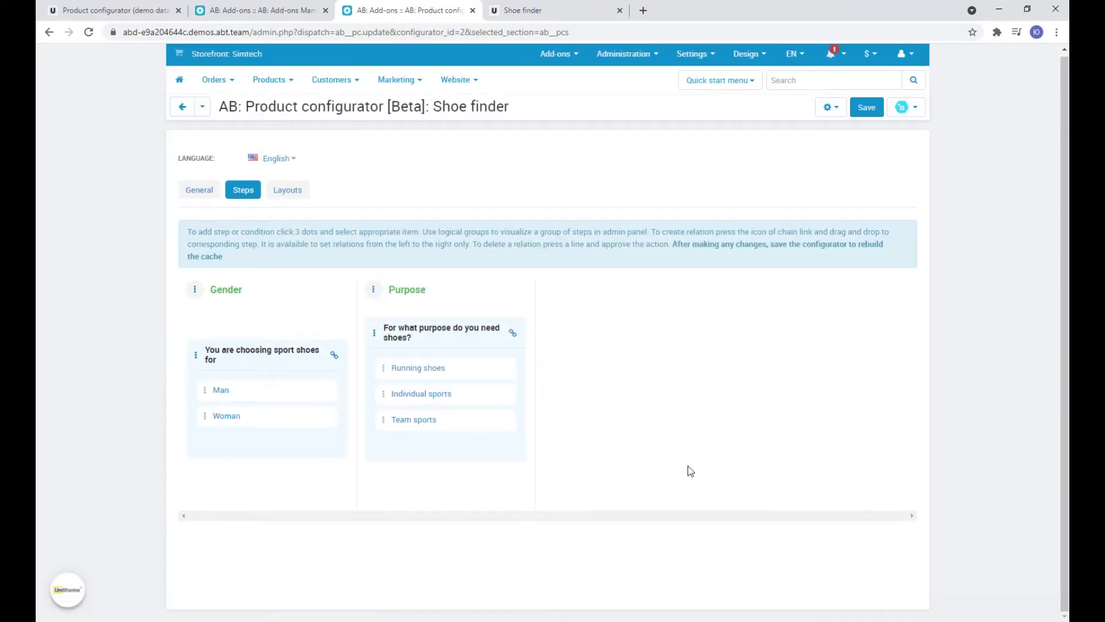
Add a second "Selection of search conditions" step to the Purpose group, also named "For what purpose do you need shoes?"
left_click(445, 480)
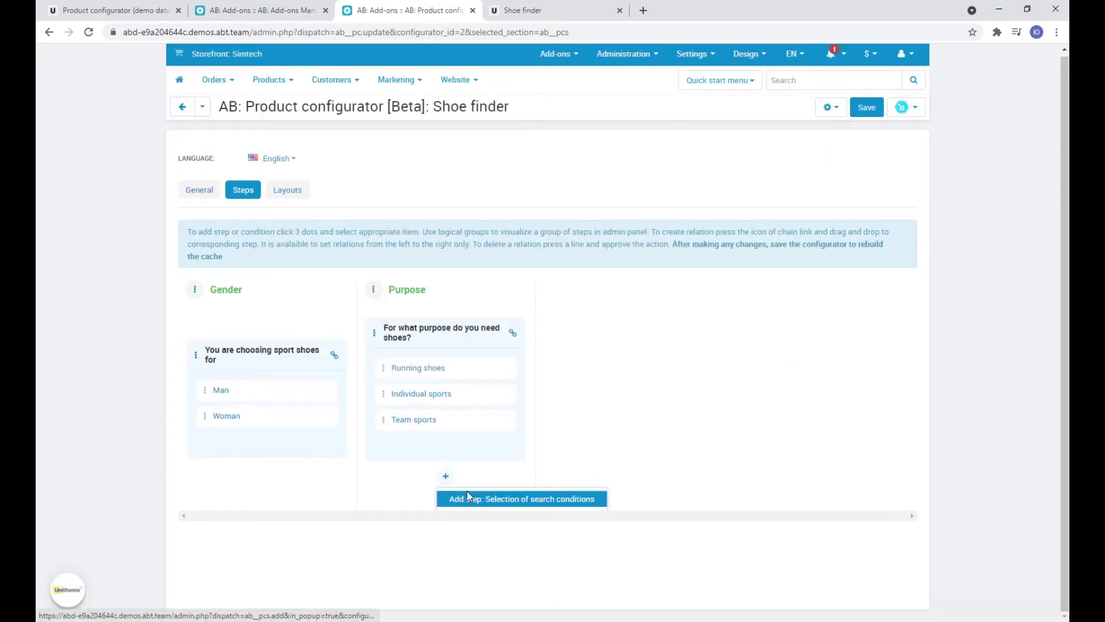
left_click(602, 495)
type("For what purpose do you need shoes?")
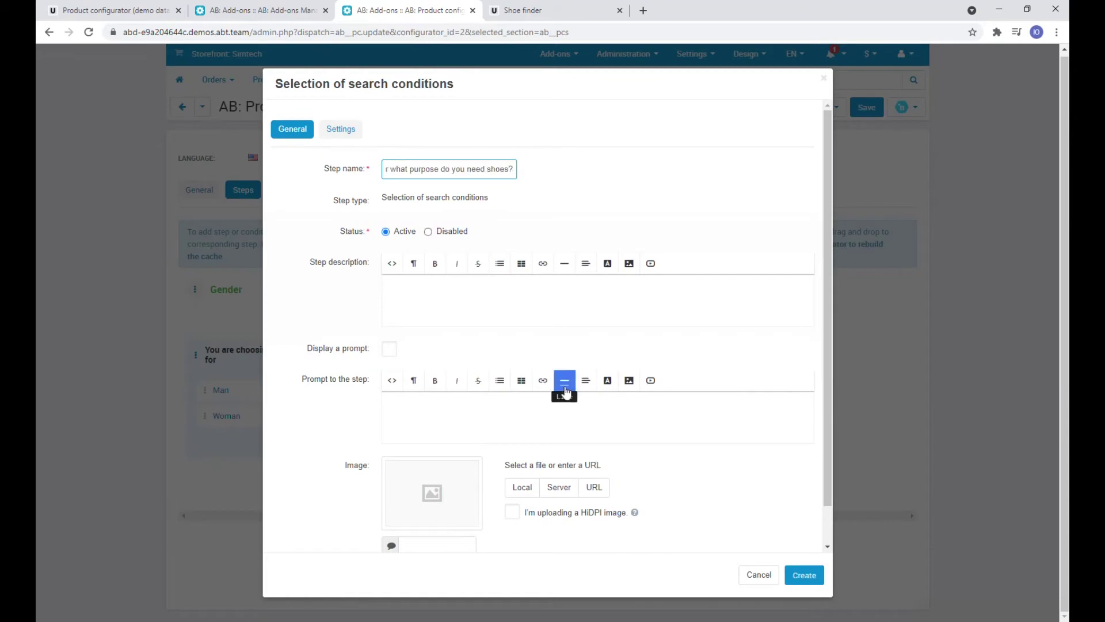
left_click(806, 575)
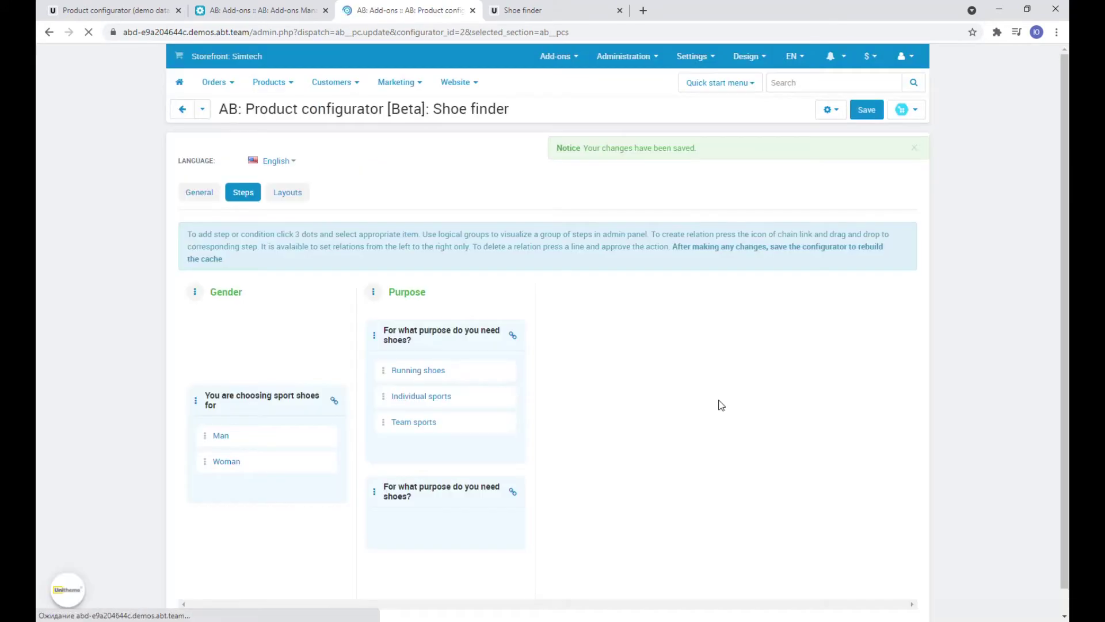
Add a "Running shoes" condition set with the image w_run.jpg to the second purpose step
left_click(445, 500)
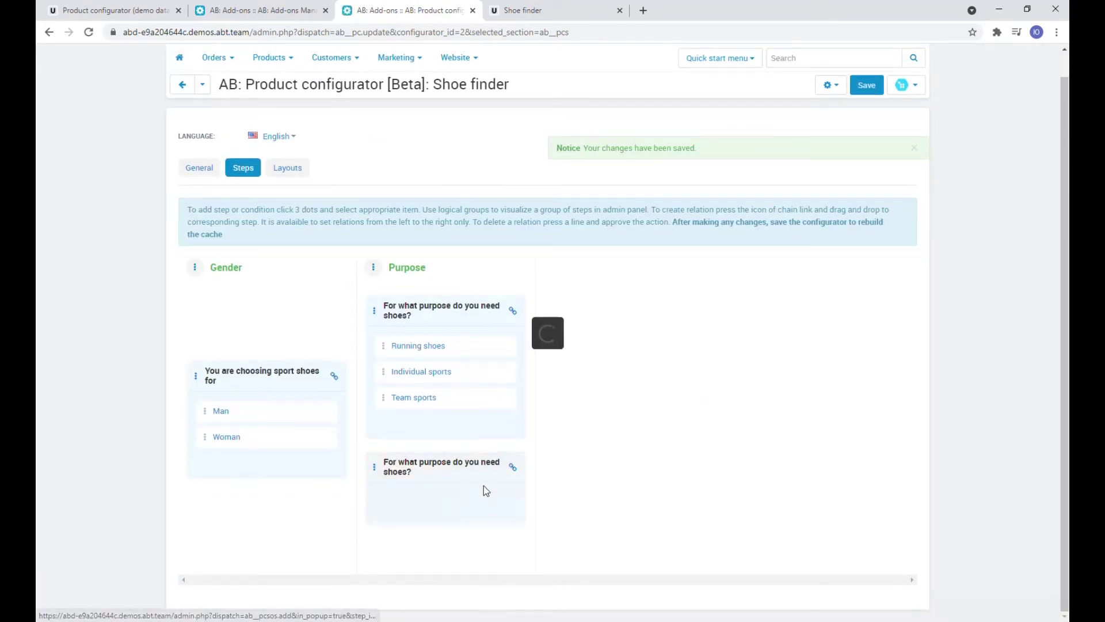
left_click(420, 160)
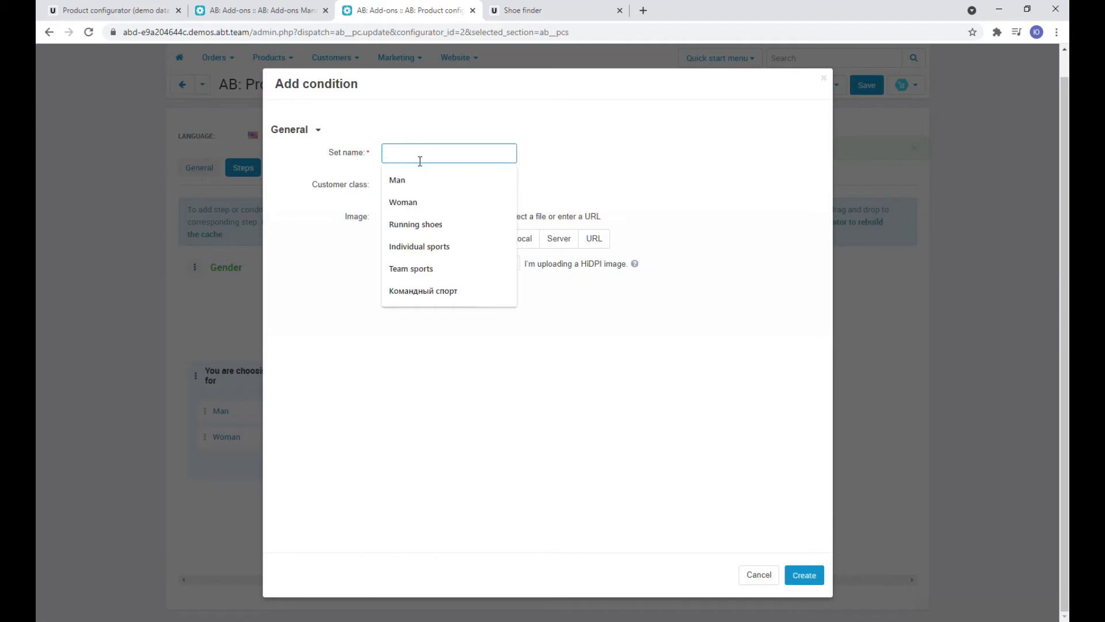
left_click(427, 224)
left_click(522, 238)
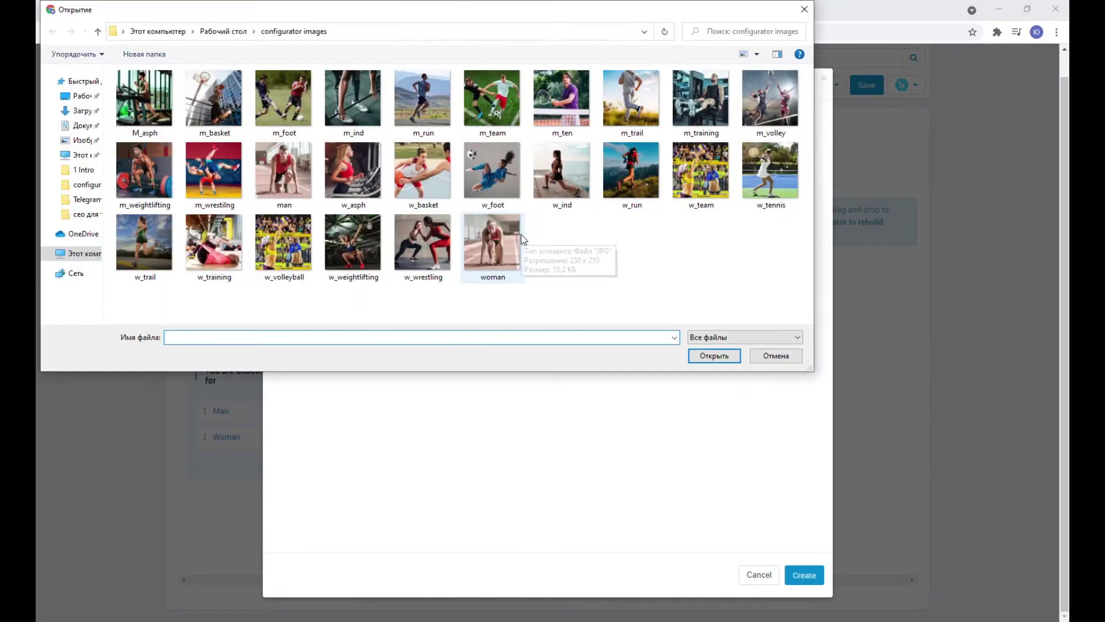
left_click(627, 190)
left_click(714, 356)
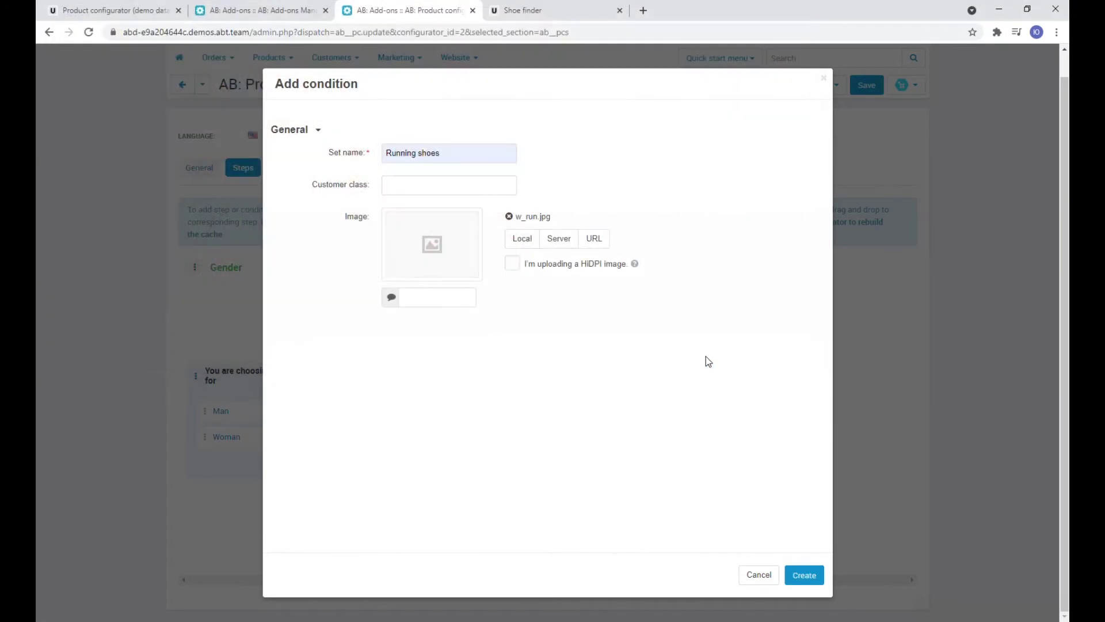
left_click(810, 575)
Add an "Individual sports" condition set with the image w_ind to the second purpose step
left_click(447, 512)
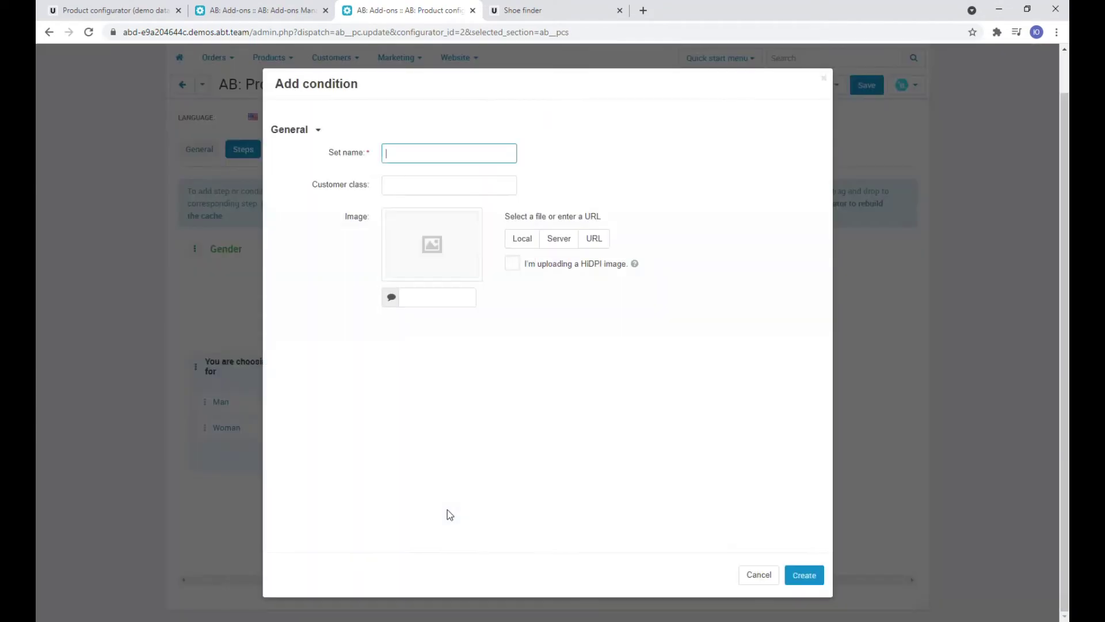
type("I")
left_click(478, 184)
left_click(520, 239)
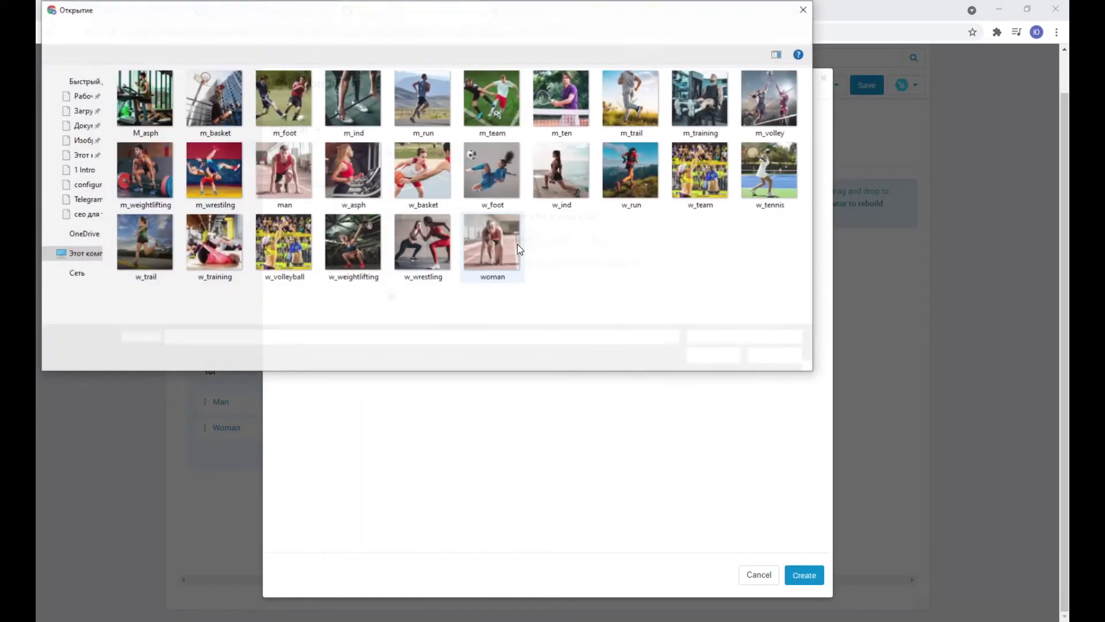
left_click(568, 180)
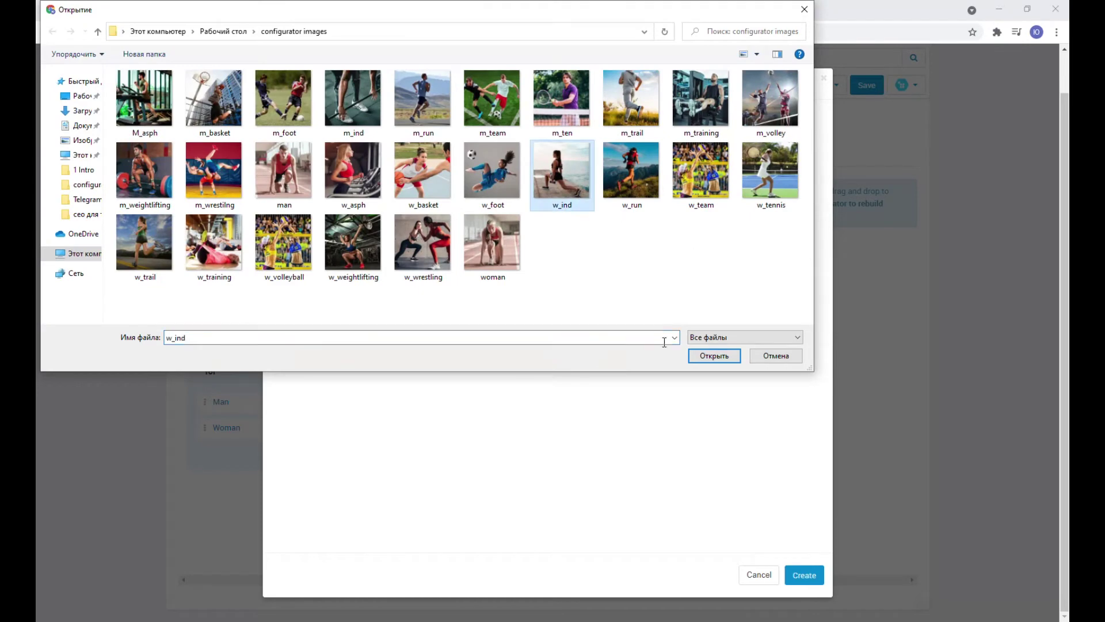
left_click(692, 359)
left_click(812, 576)
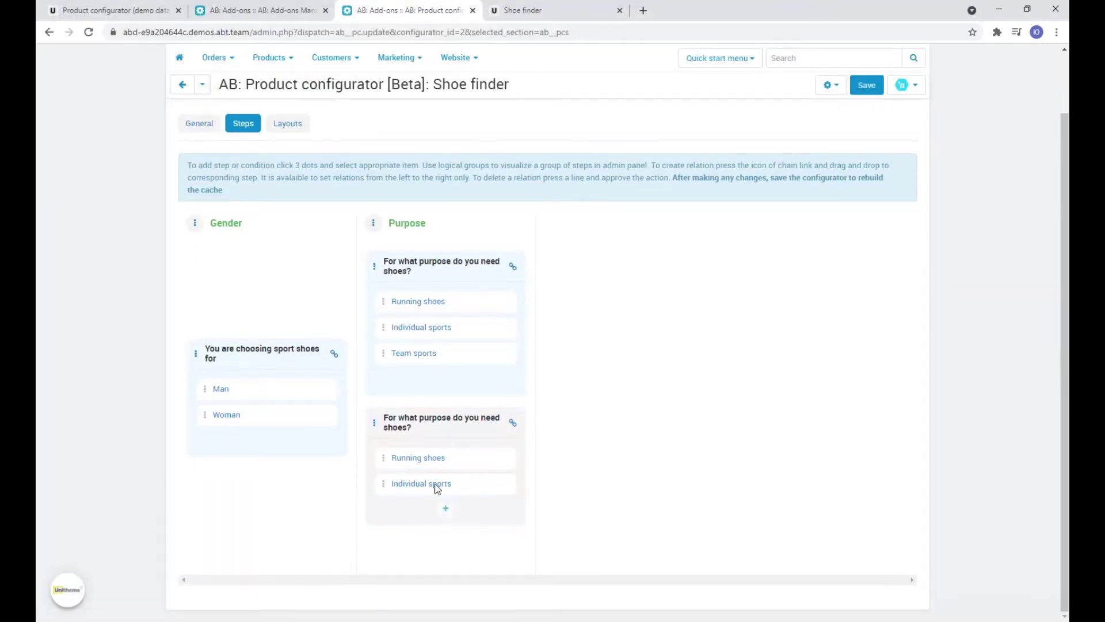
Add a "Team sports" condition set with the image w_team to the second purpose step
left_click(447, 508)
type("Team sports")
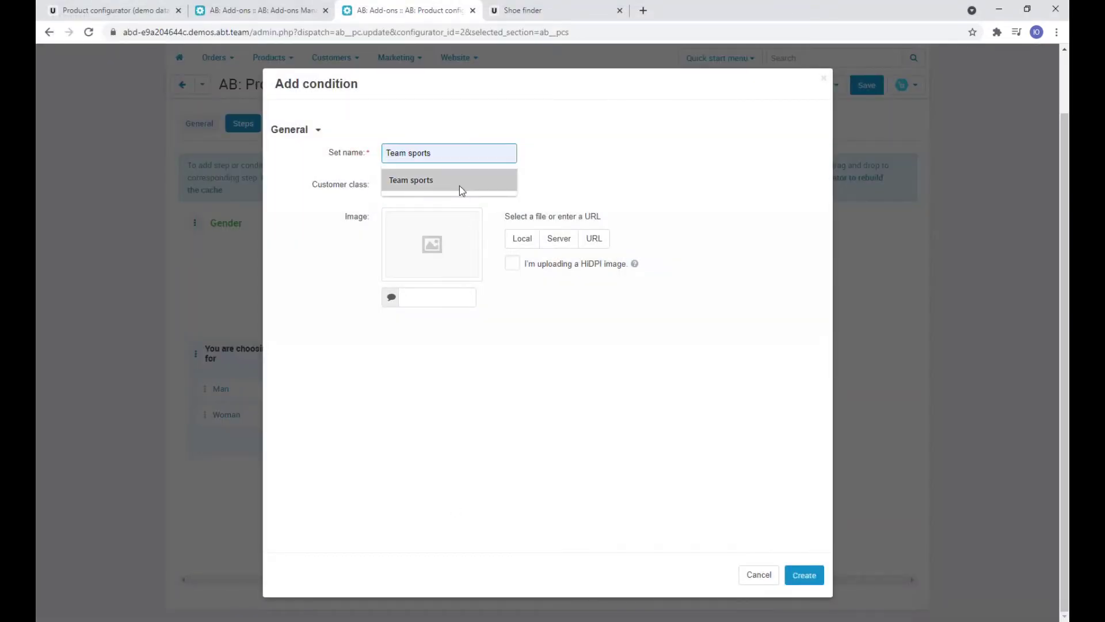
left_click(460, 186)
left_click(522, 240)
left_click(700, 172)
left_click(705, 357)
left_click(805, 575)
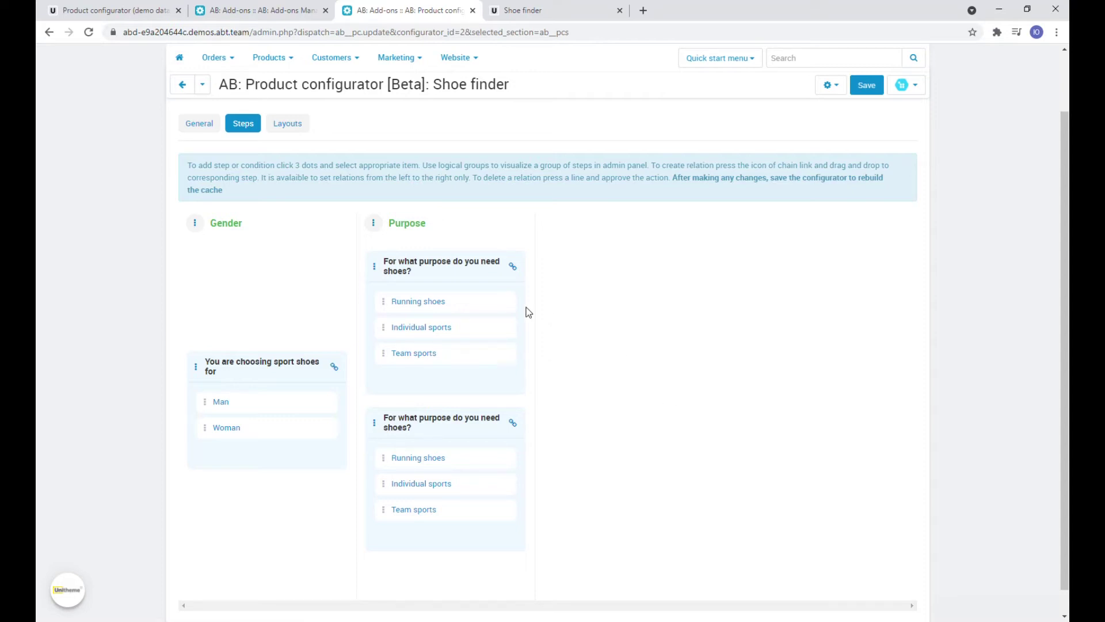
Give the first purpose step's Running shoes set a "Feature variants of the current step" condition with Sport Type in the list Running shoes, and save it
left_click(438, 303)
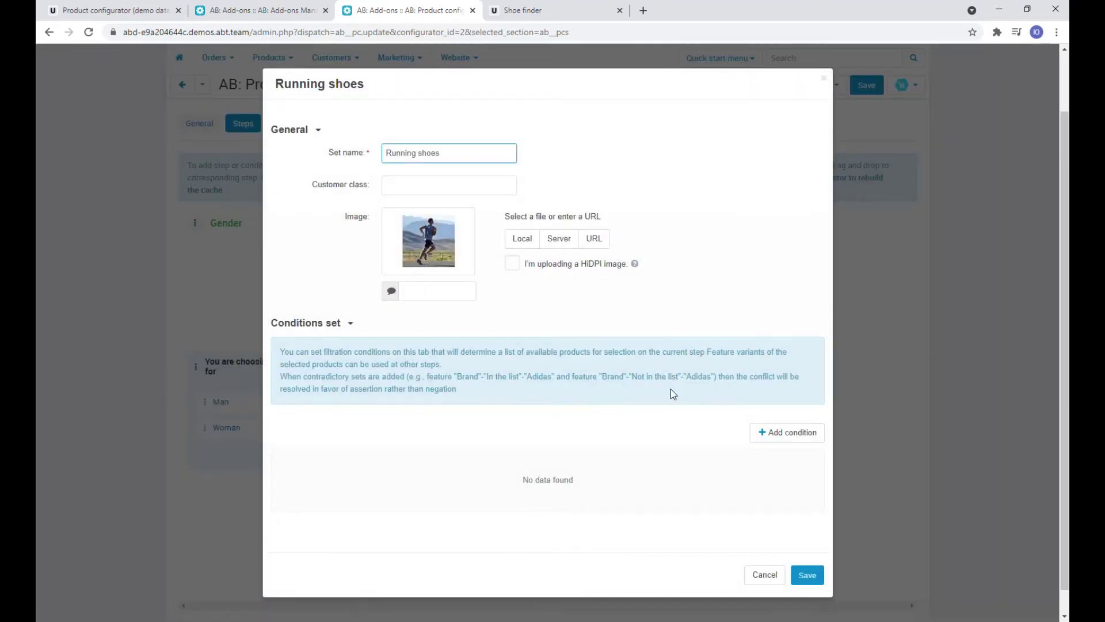
left_click(772, 436)
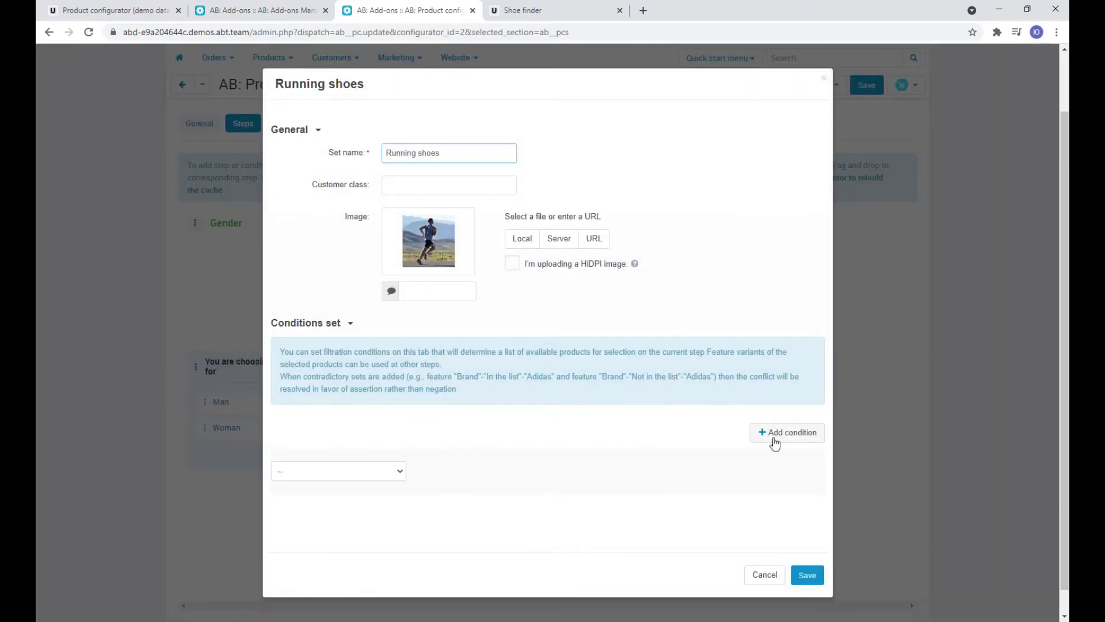
left_click(405, 477)
left_click(375, 494)
left_click(446, 486)
type("sp")
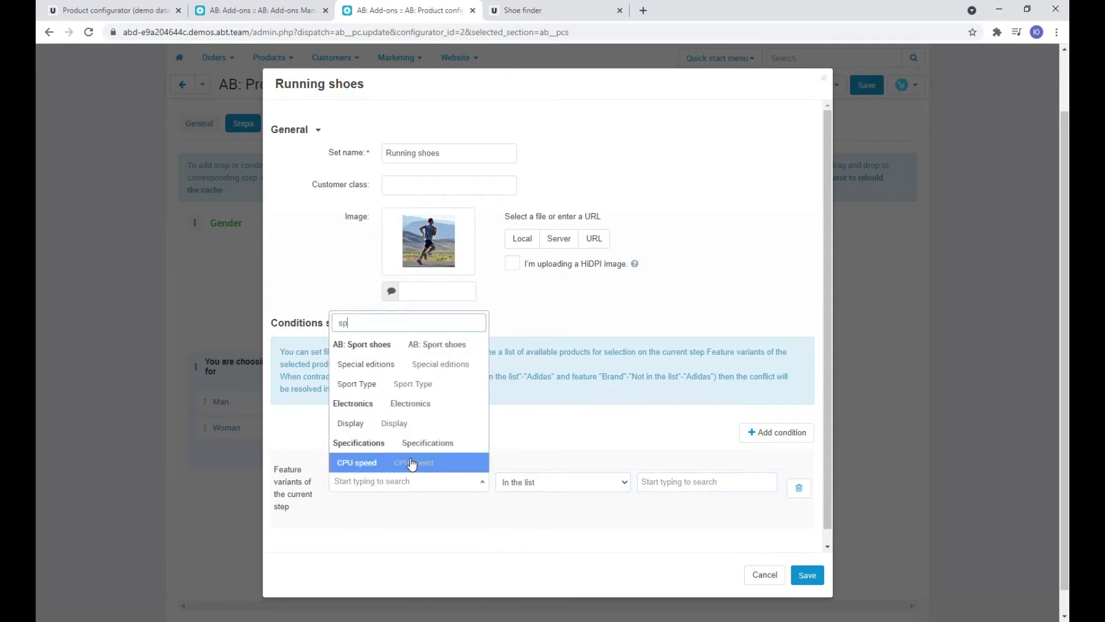
left_click(412, 461)
left_click(719, 490)
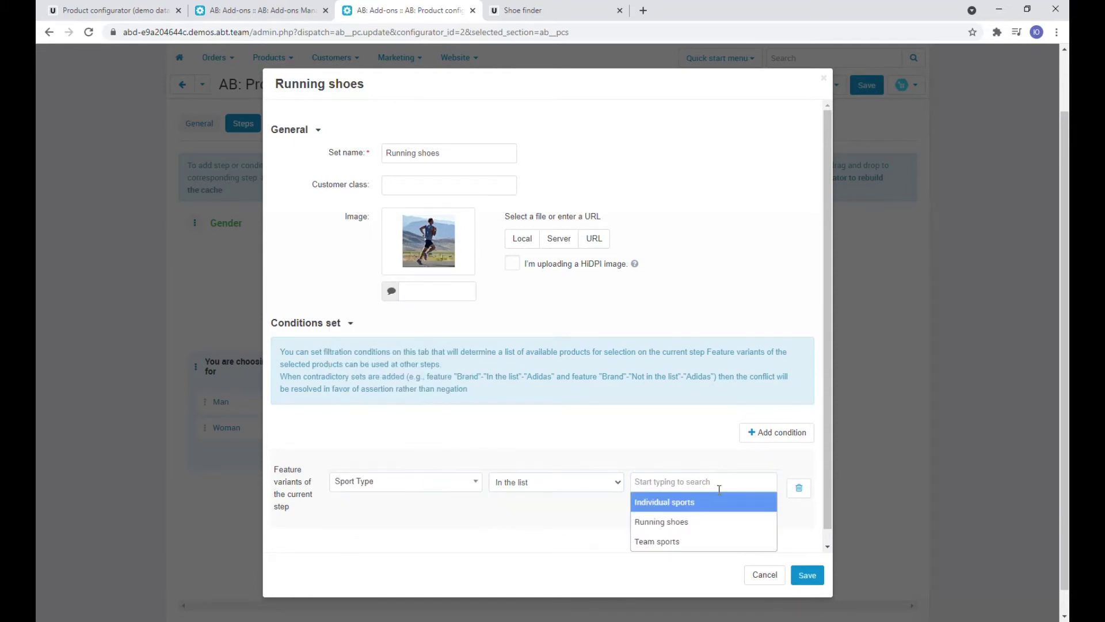
left_click(671, 524)
left_click(806, 577)
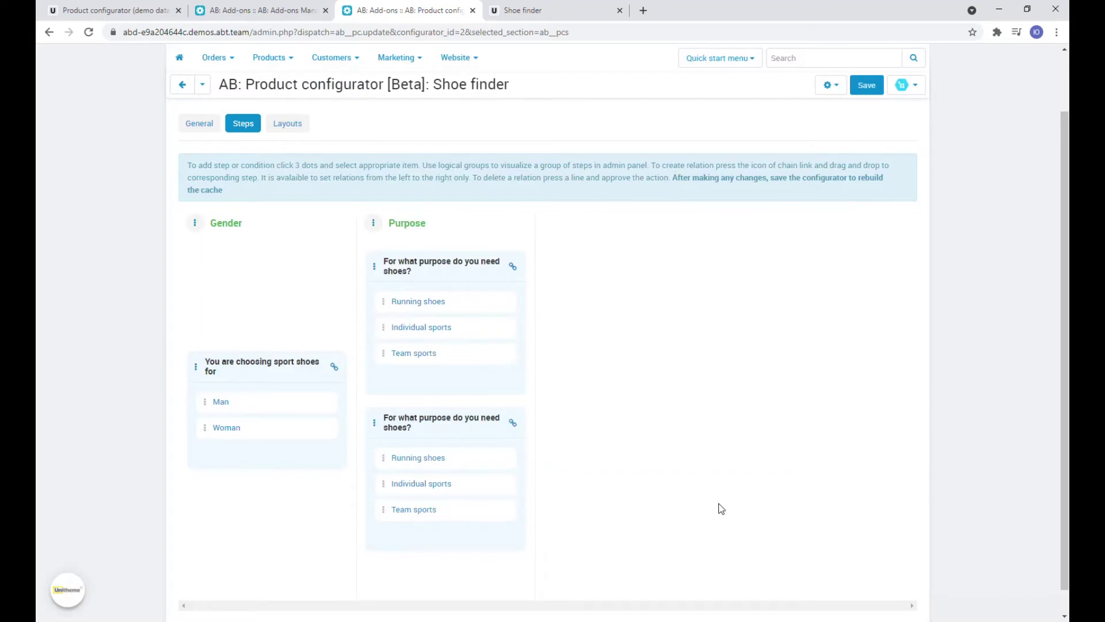
Give the first purpose step's Individual sports set a "Feature variants of the current step" condition with Sport Type in the list Individual sports, and save it
left_click(434, 332)
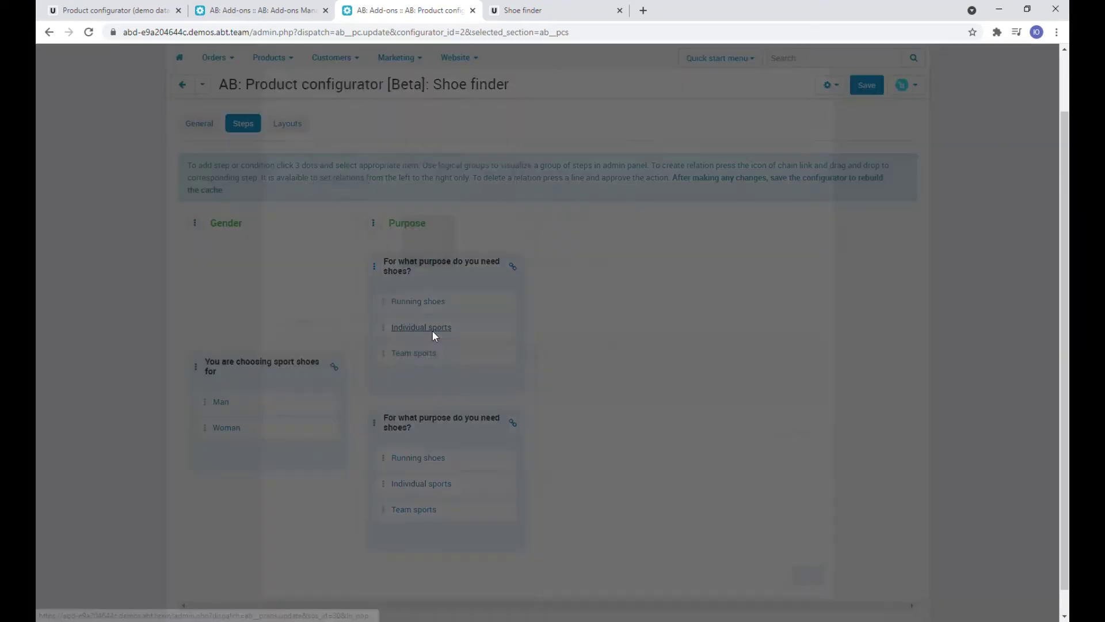
left_click(788, 435)
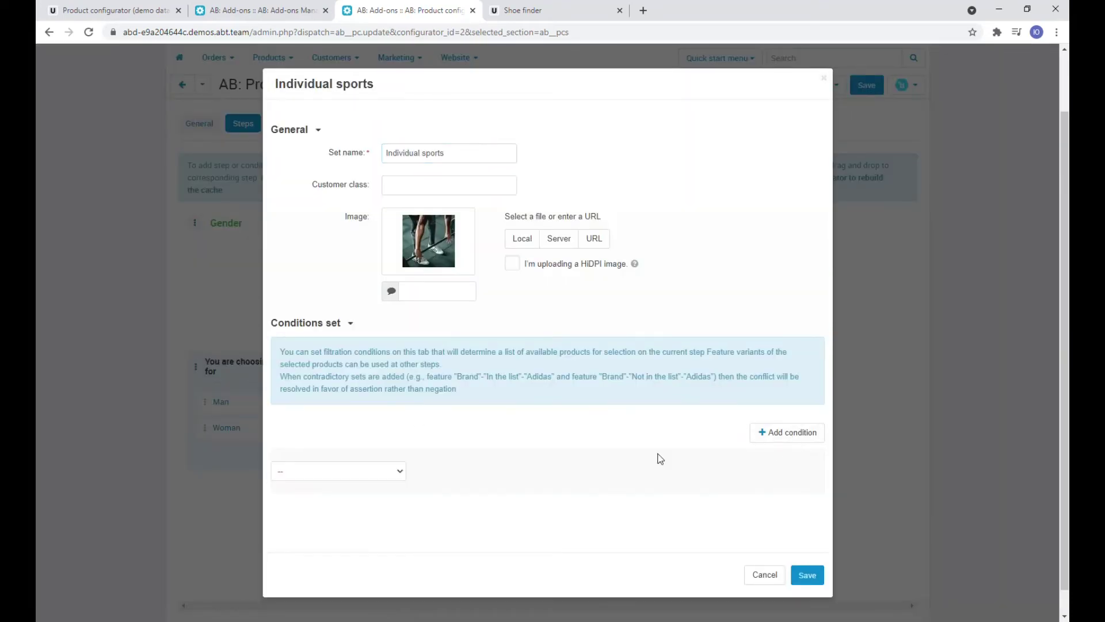
left_click(403, 469)
left_click(403, 495)
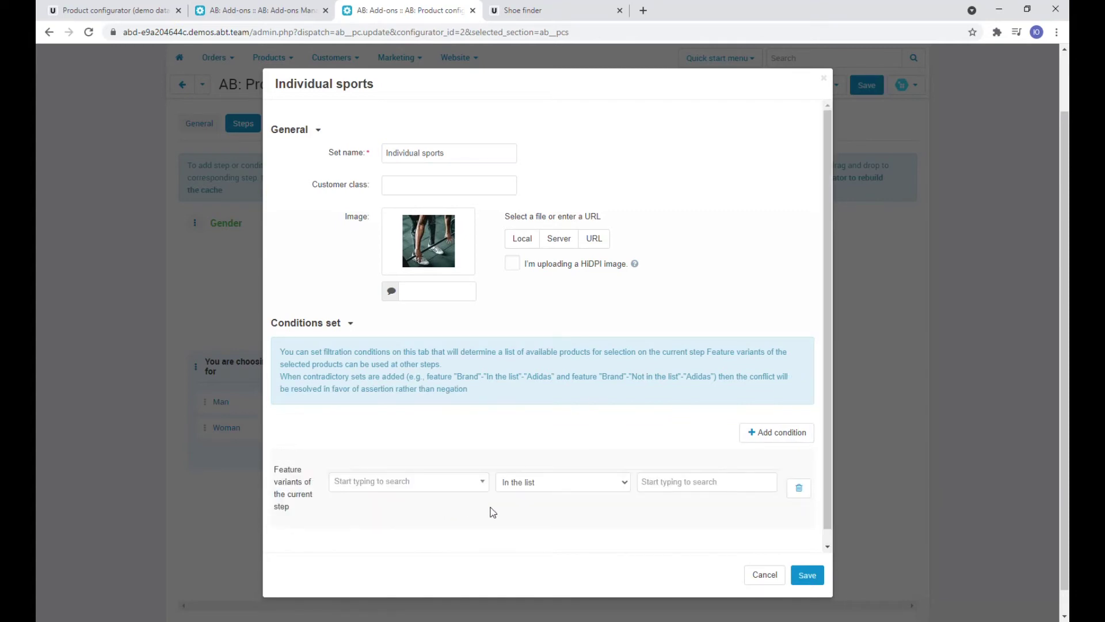
left_click(469, 486)
type("spo")
left_click(438, 464)
left_click(682, 484)
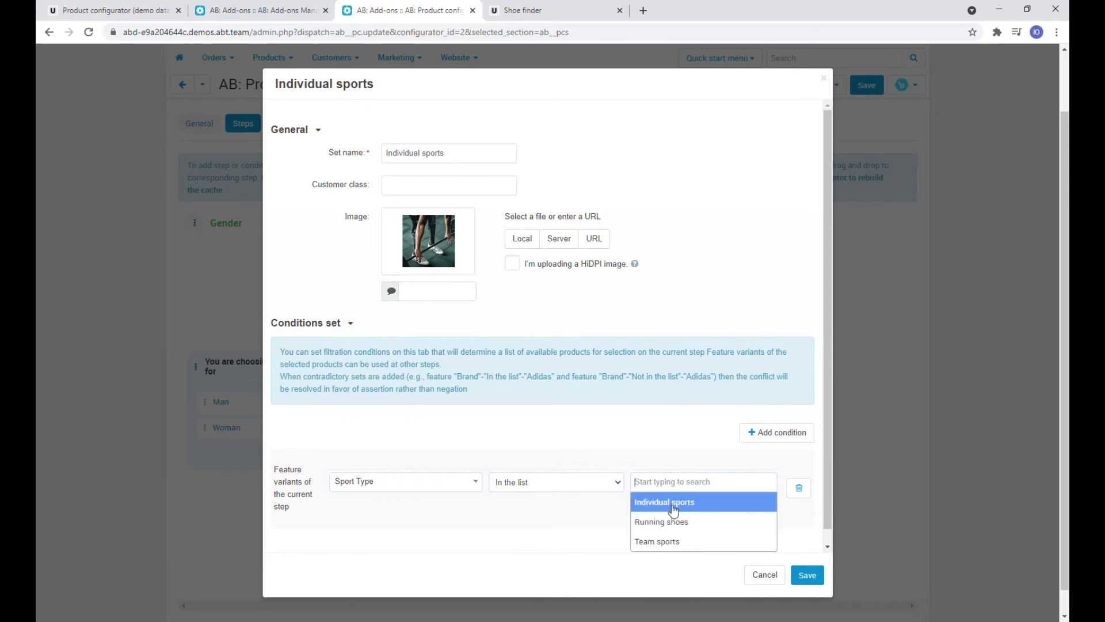
left_click(668, 502)
left_click(807, 575)
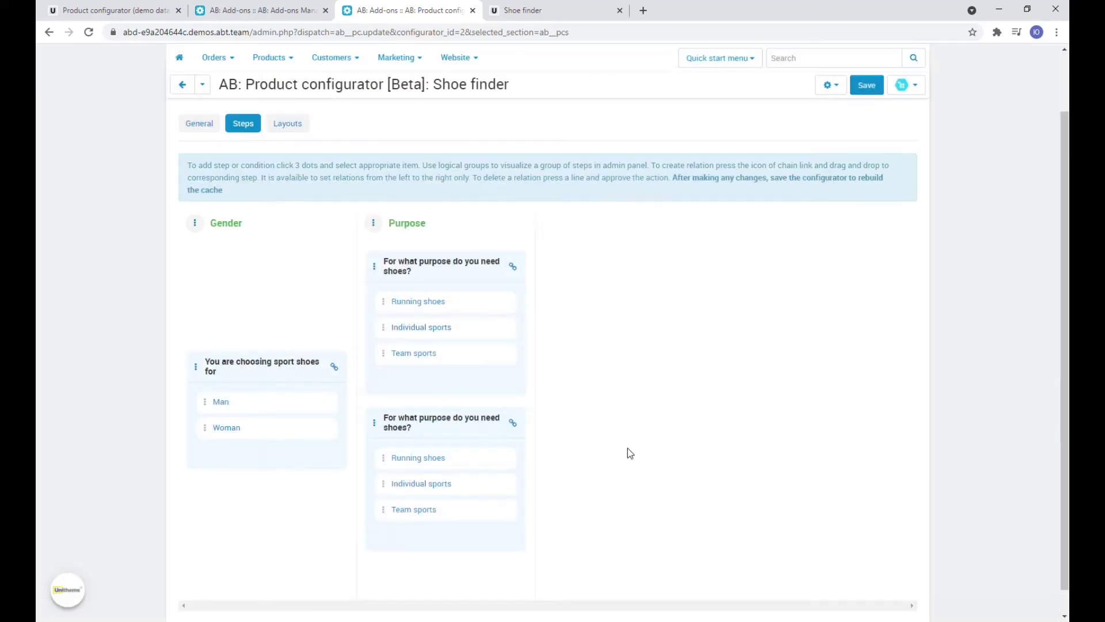
Give the first purpose step's Team sports set a "Feature variants of the current step" condition with Sport Type in the list Team sports, and save it
left_click(423, 357)
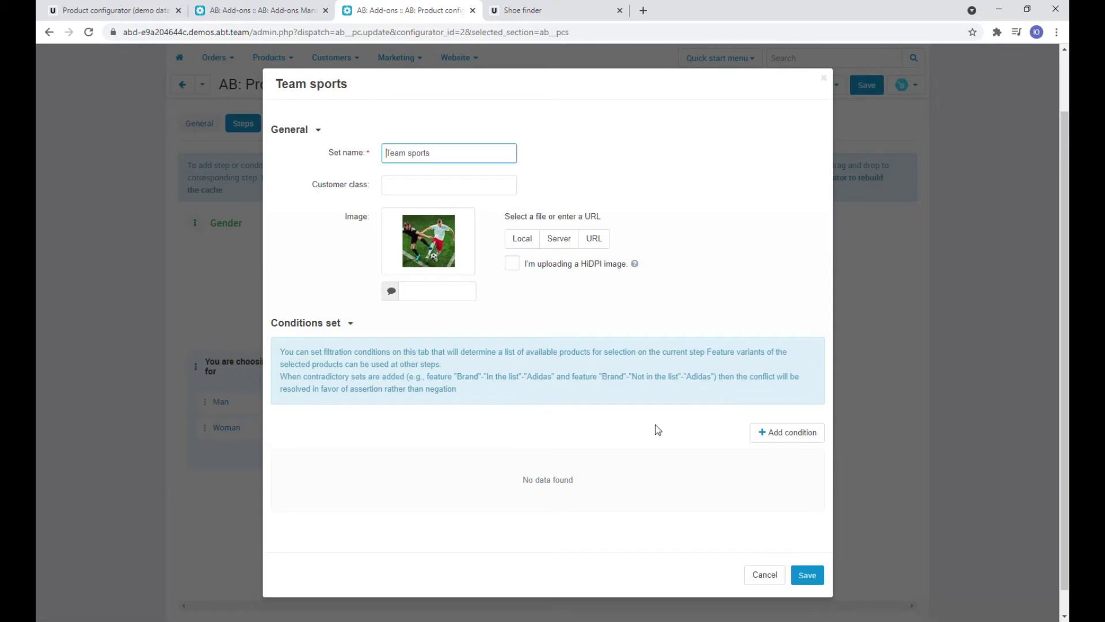
left_click(321, 471)
left_click(334, 496)
left_click(464, 483)
type("spo")
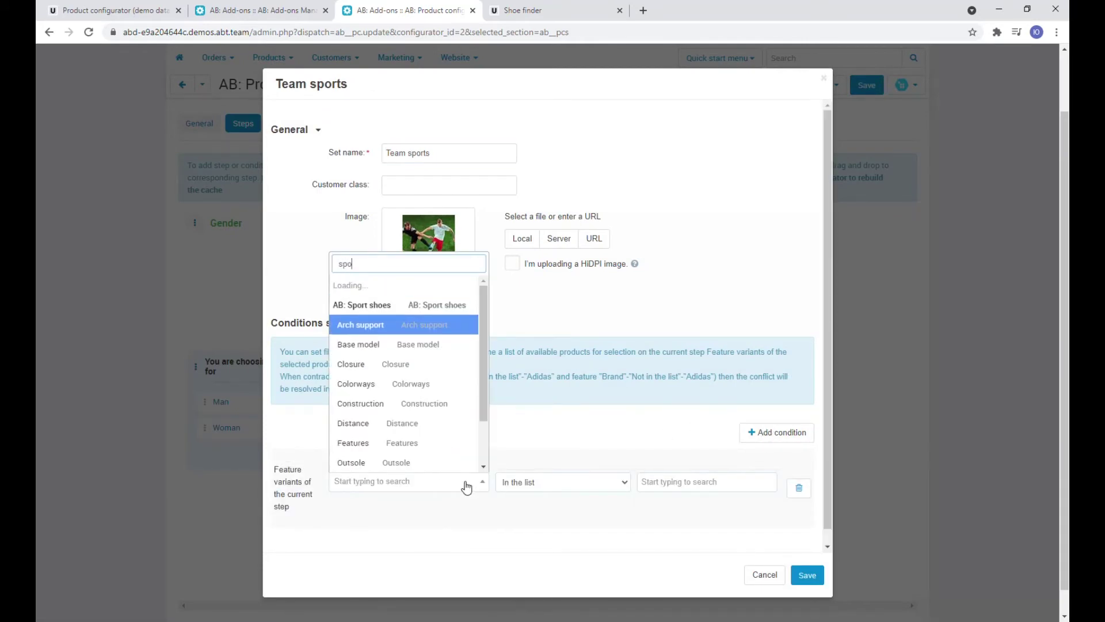
left_click(433, 466)
left_click(680, 488)
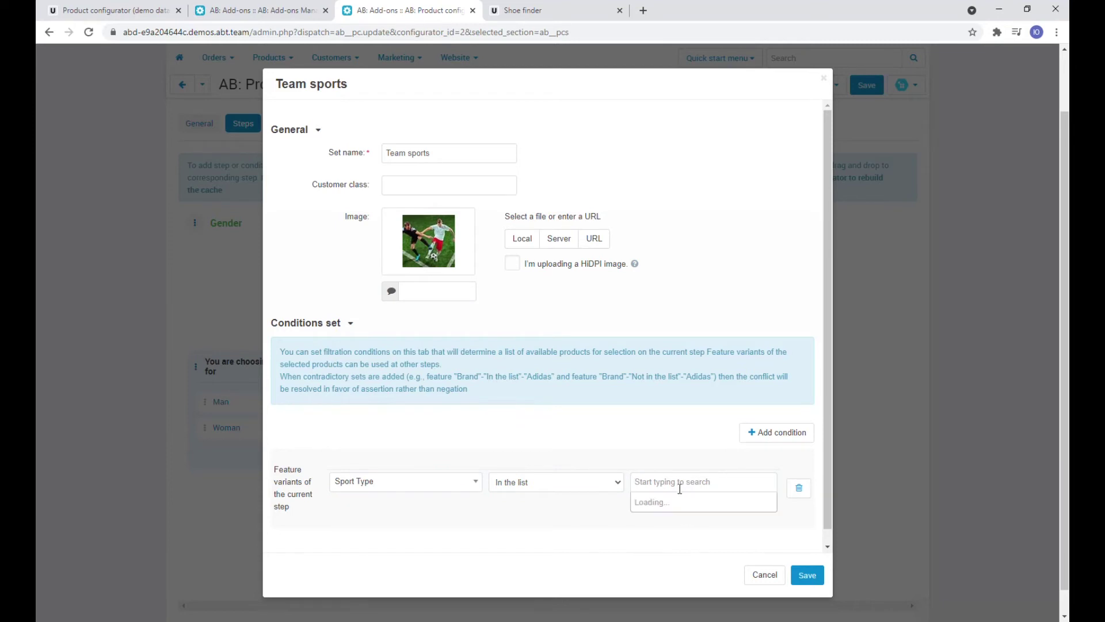
left_click(679, 542)
left_click(802, 575)
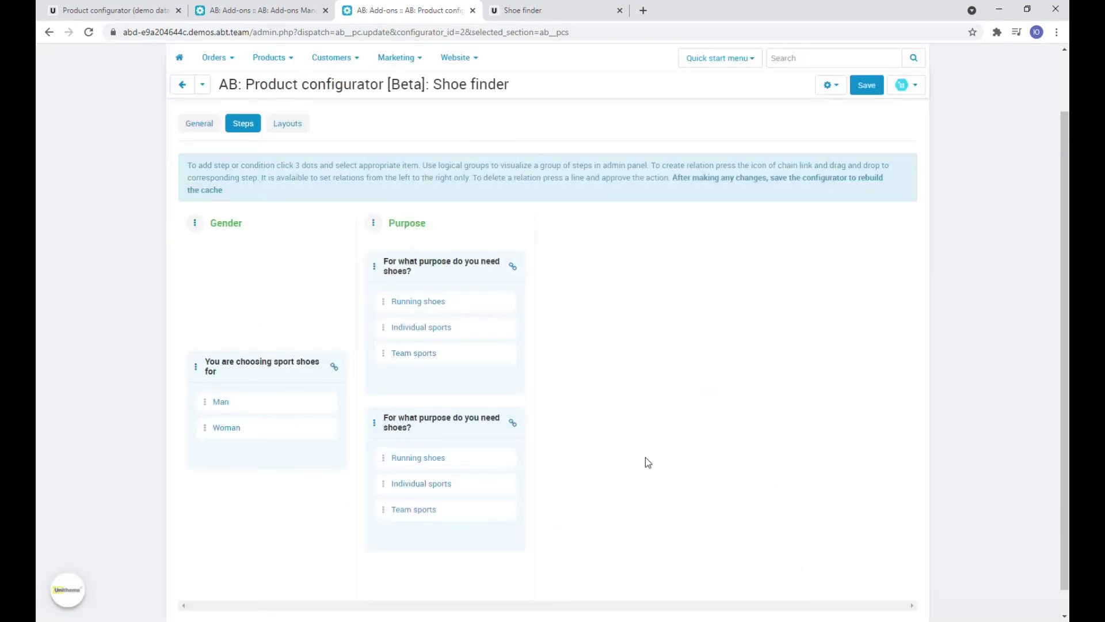
Give the second purpose step's Running shoes set a "Feature variants of the current step" condition with Sport Type in the list Running shoes, and save it
left_click(441, 459)
left_click(770, 434)
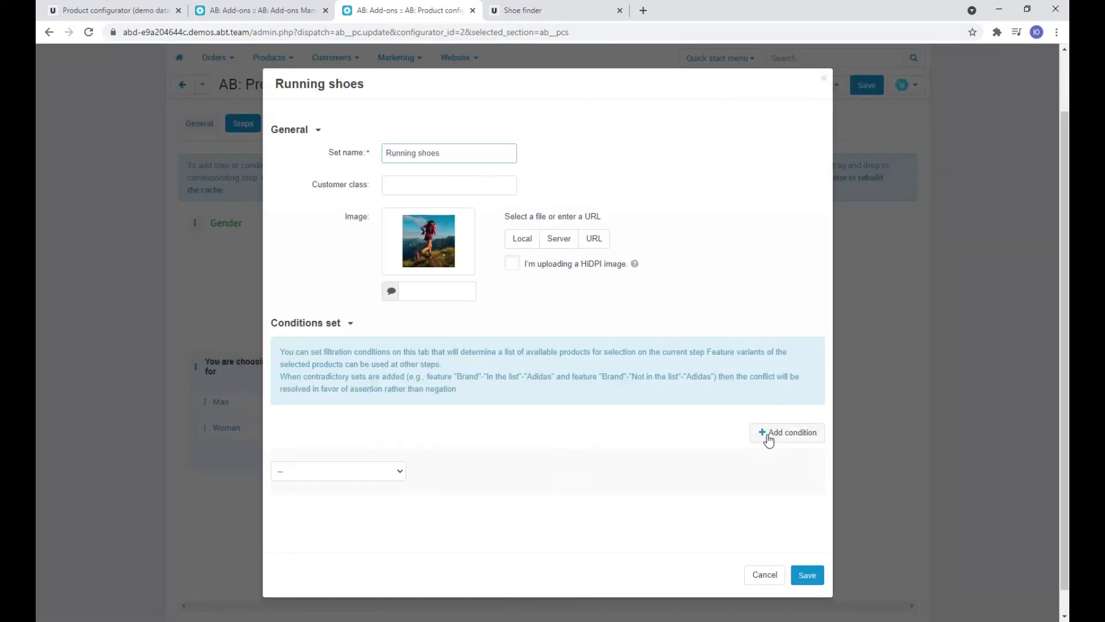
left_click(371, 474)
left_click(357, 498)
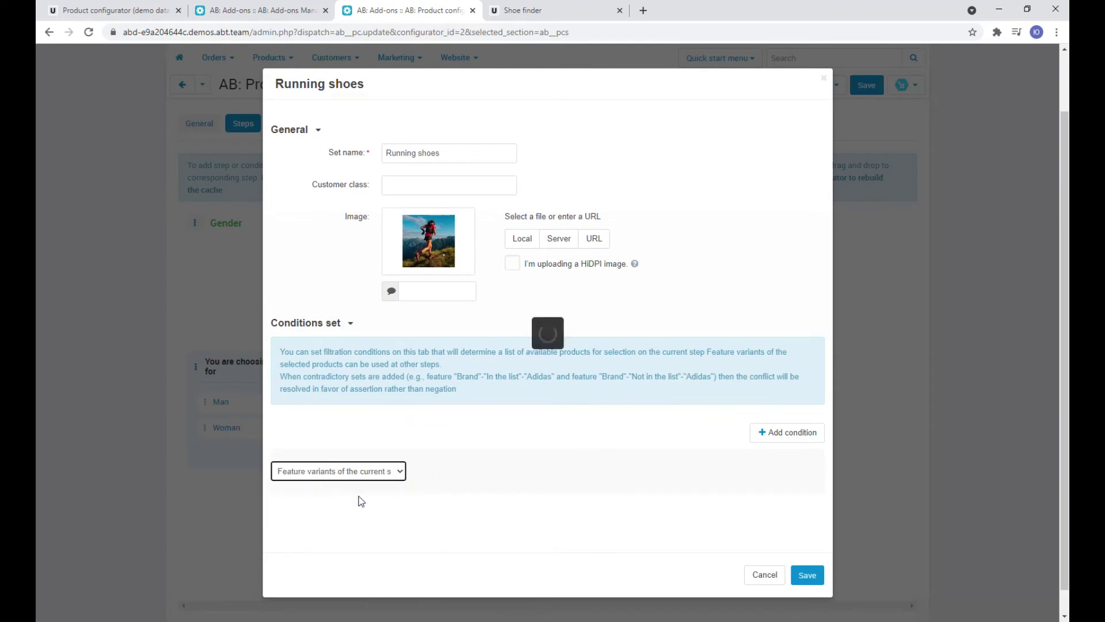
left_click(451, 489)
type("spo")
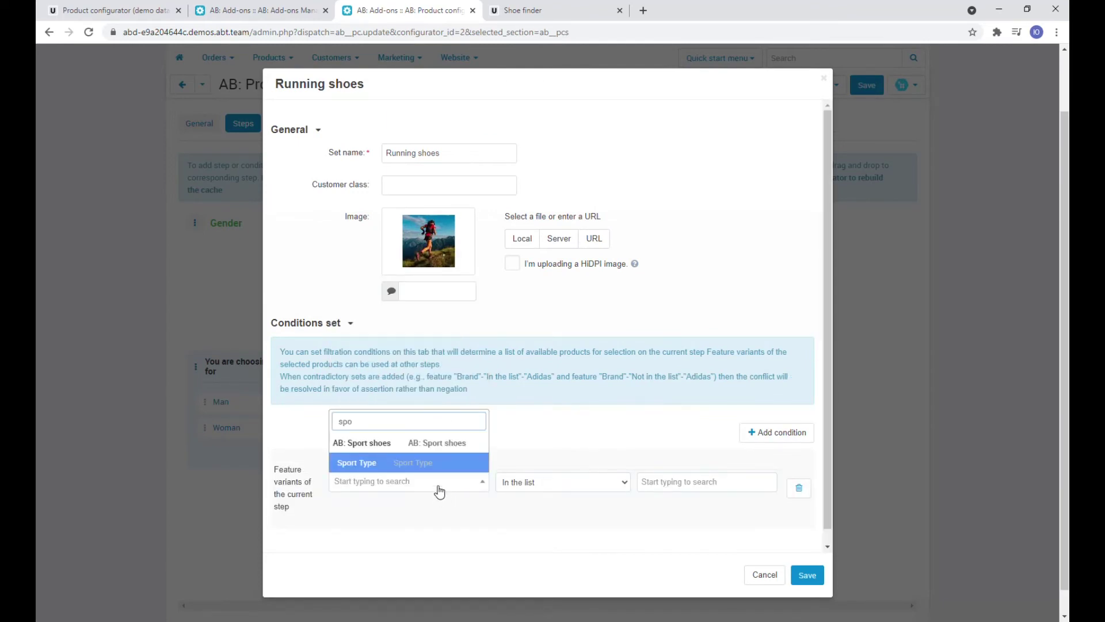
left_click(438, 462)
left_click(690, 483)
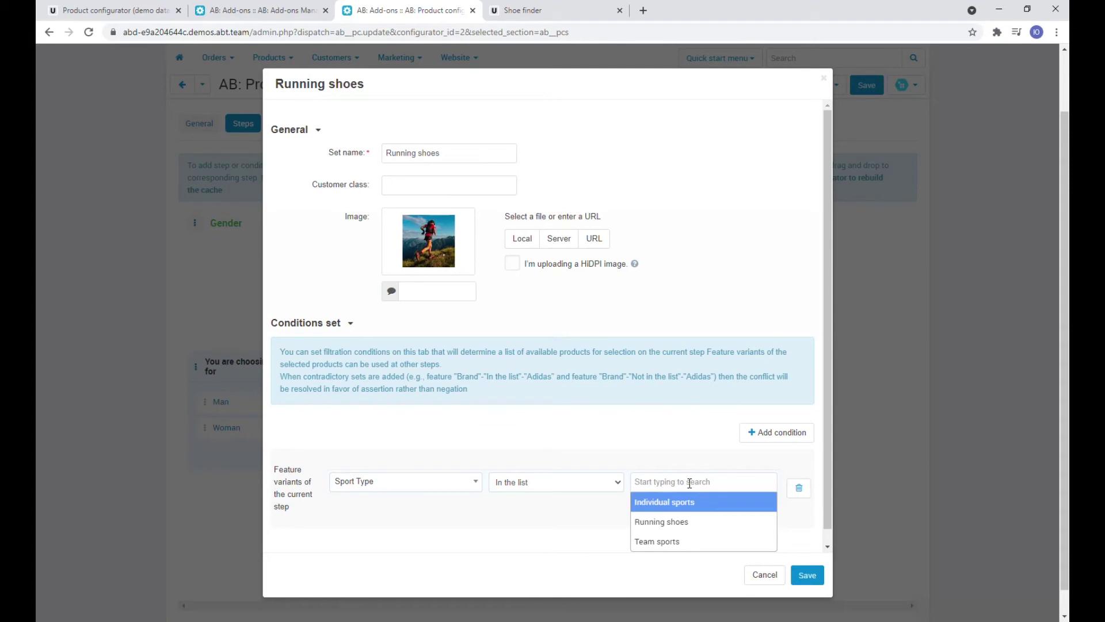
left_click(668, 525)
left_click(807, 575)
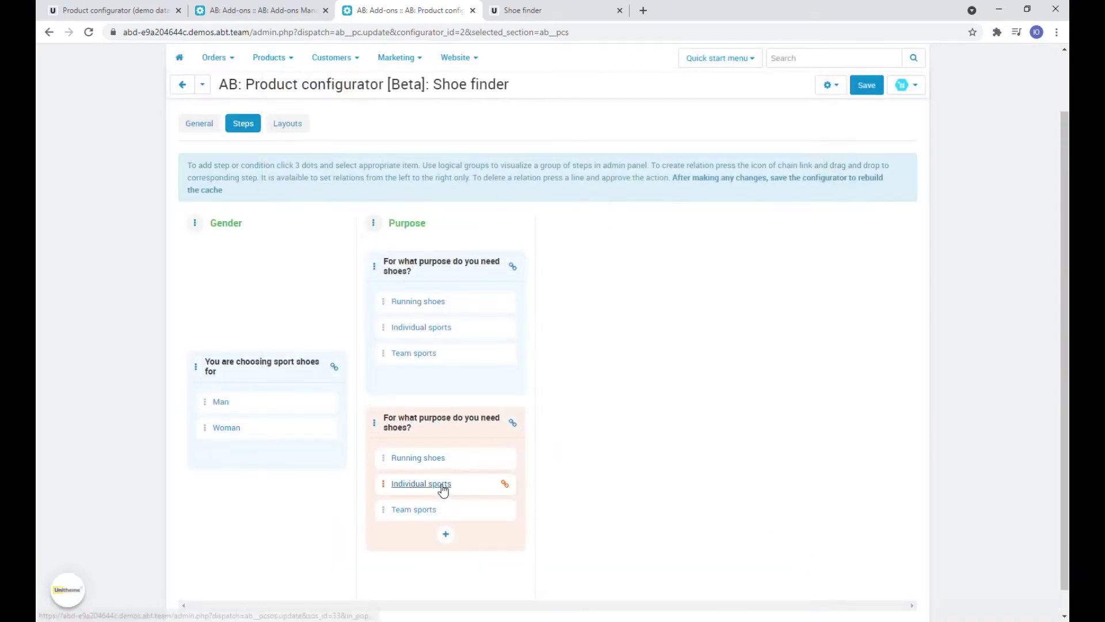
Give the second purpose step's Individual sports set a "Feature variants of the current step" condition with Sport Type in the list Individual sports
left_click(507, 484)
left_click(765, 449)
left_click(316, 471)
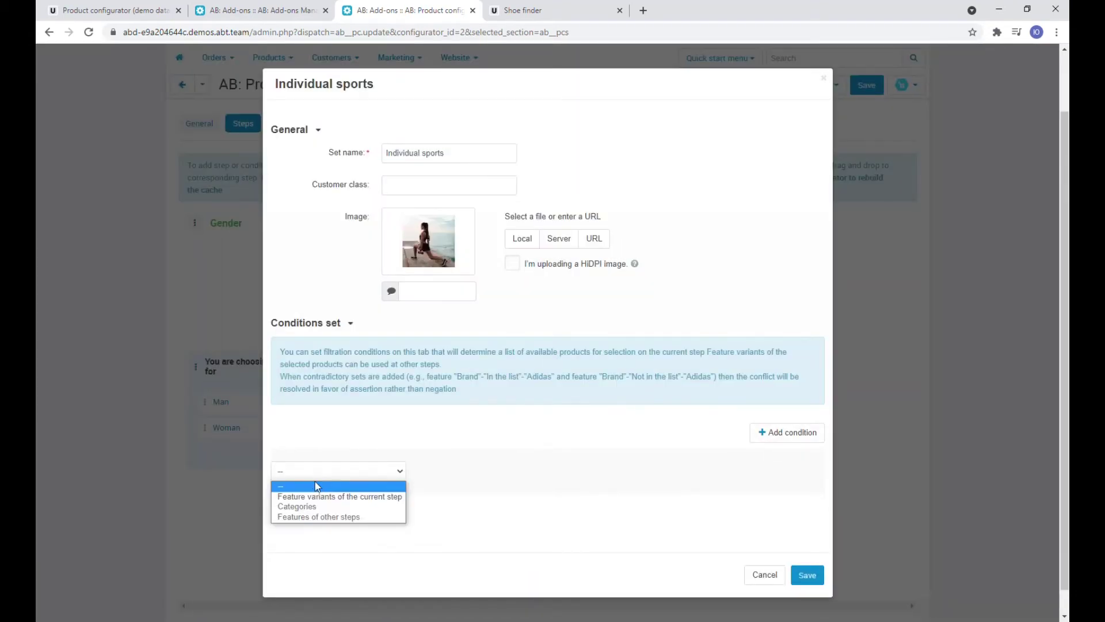
left_click(324, 497)
left_click(425, 485)
type("sport")
key("Return")
left_click(709, 486)
left_click(684, 519)
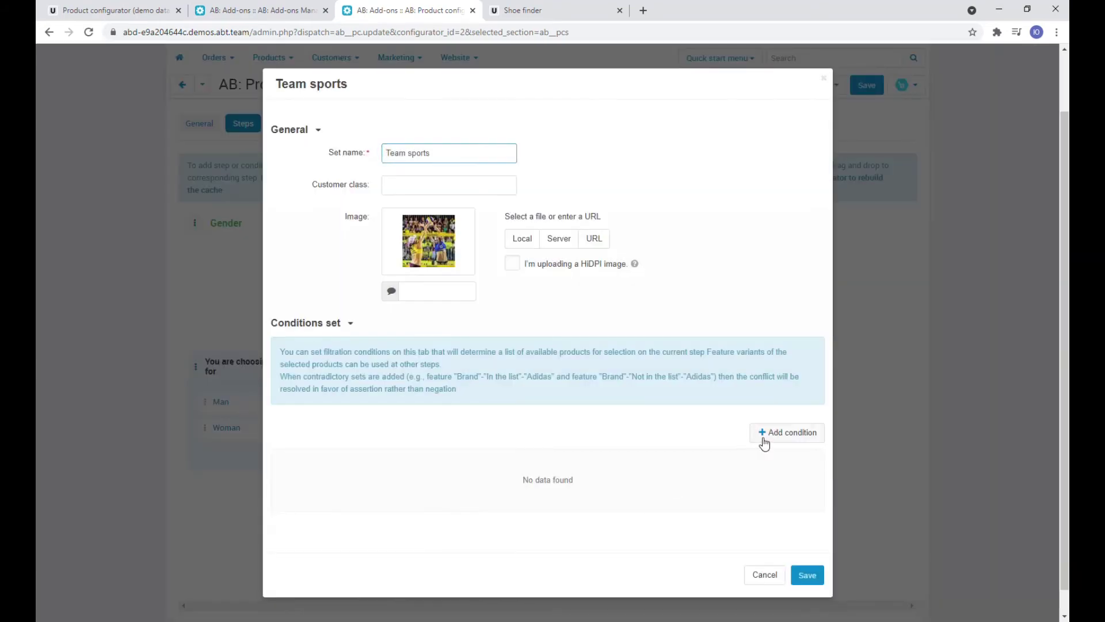
Give the second purpose step's Team sports set a "Feature variants of the current step" condition with Sport Type in the list Team sports, and save it
left_click(763, 438)
left_click(395, 464)
left_click(395, 496)
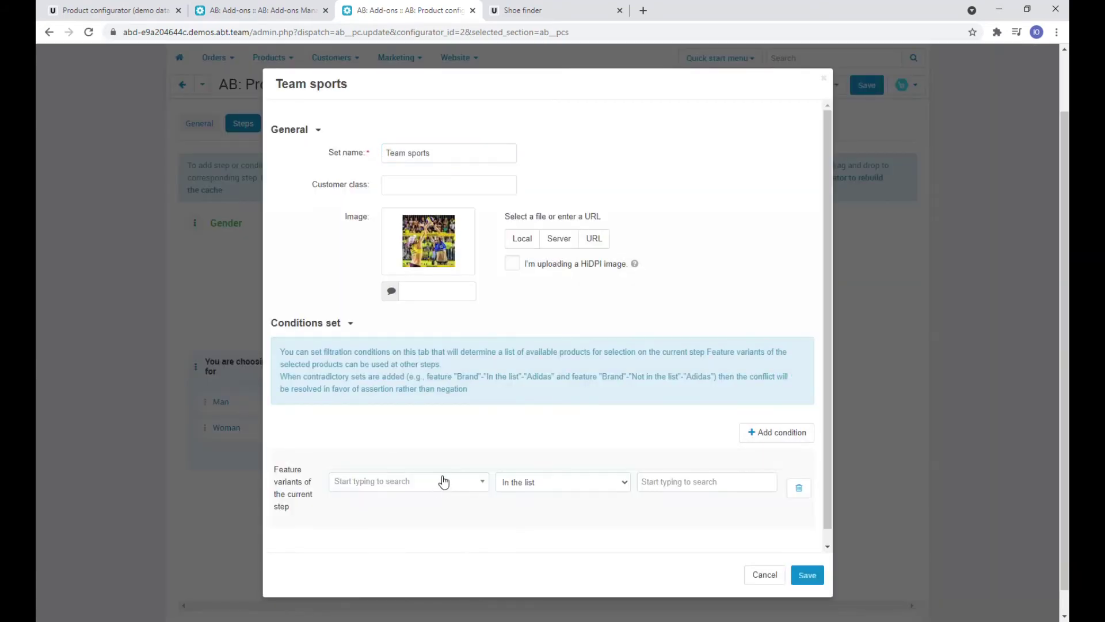
left_click(443, 481)
type("sport")
key("Return")
left_click(661, 482)
left_click(678, 552)
left_click(812, 574)
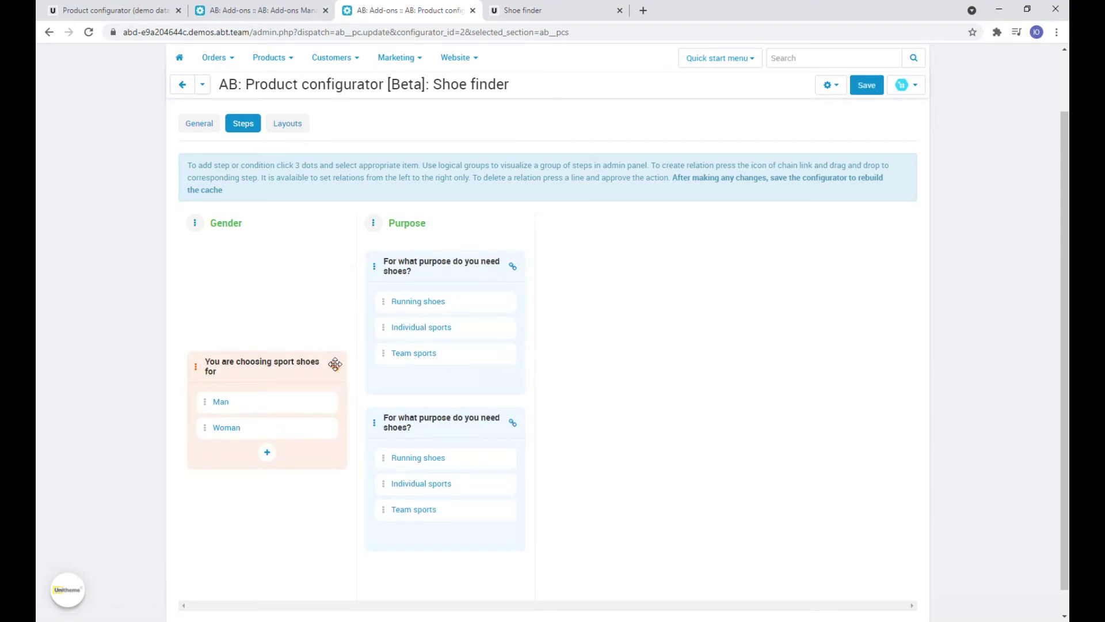
Create relations from Man to the first purpose step and from Woman to the second purpose step
left_click_drag(326, 403, 368, 349)
left_click_drag(320, 427, 371, 475)
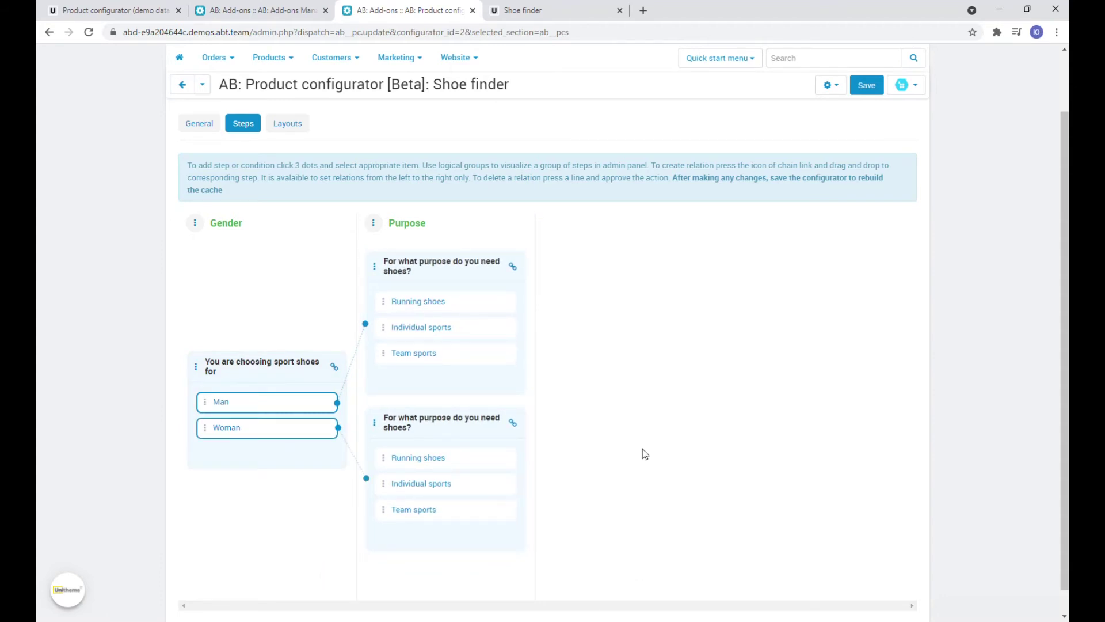
Test the Shoe finder on the storefront by restarting it, choosing Man and Individual sports, and resetting the selection
left_click(567, 9)
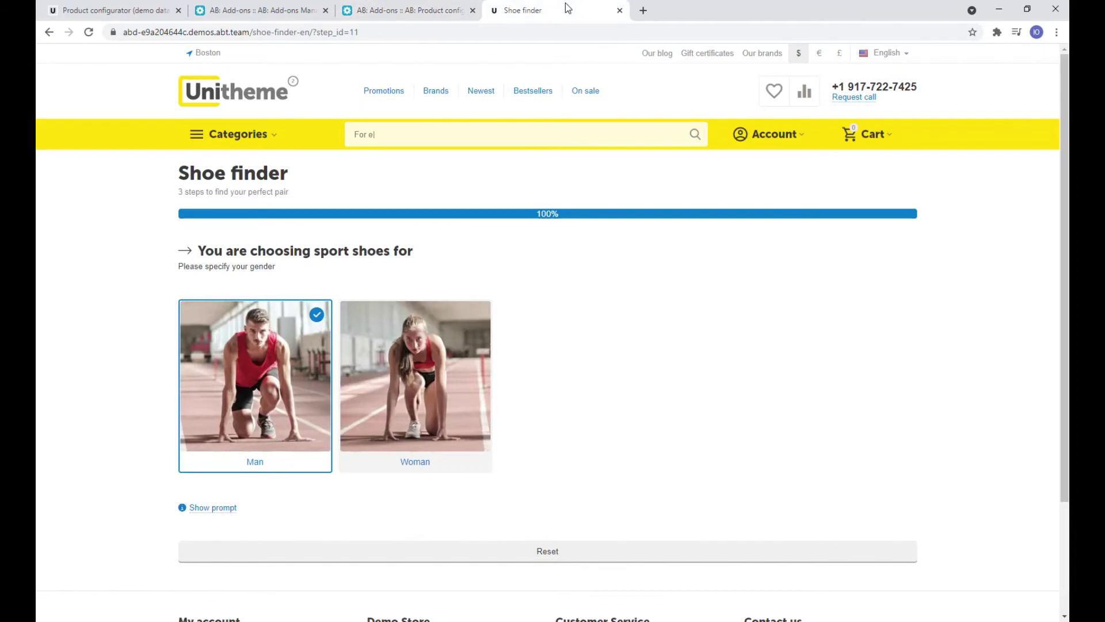
left_click(583, 561)
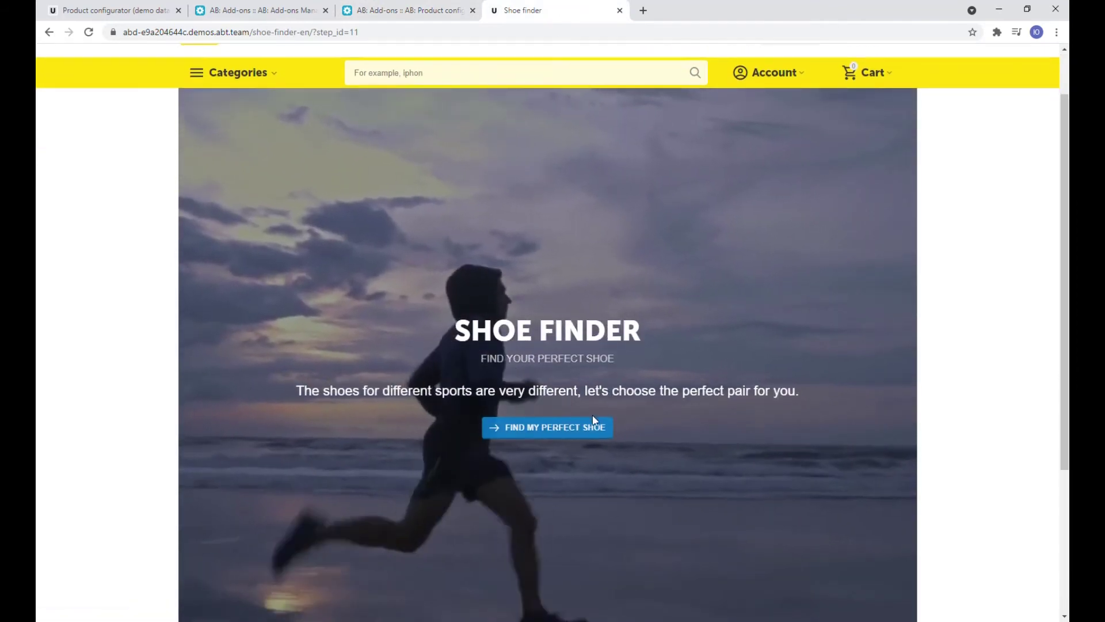
left_click(593, 416)
left_click(282, 379)
left_click(434, 404)
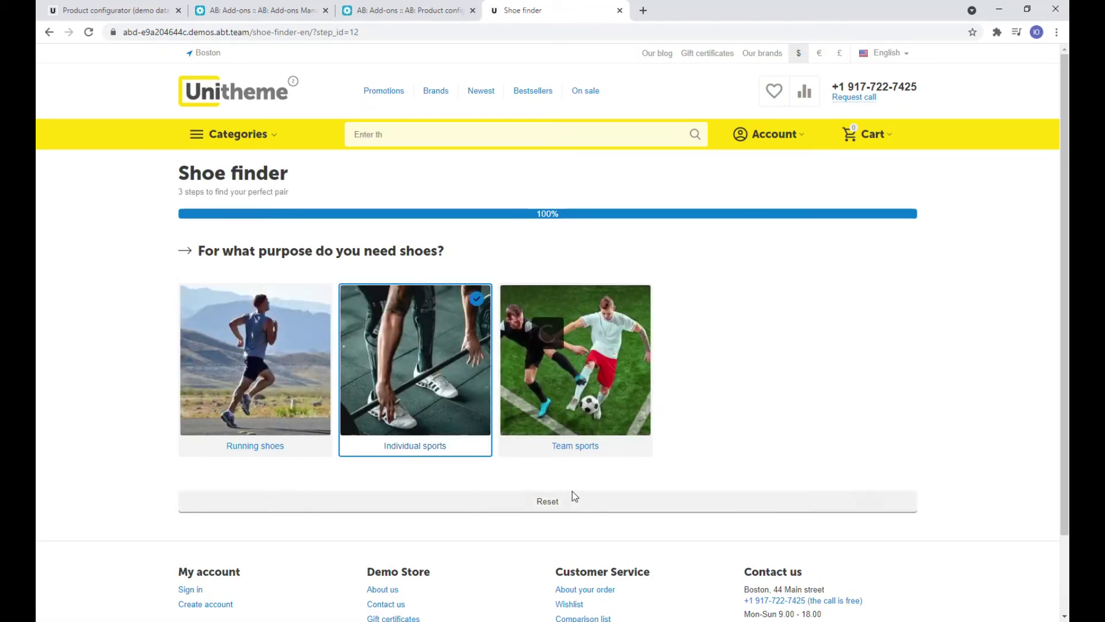
left_click(574, 496)
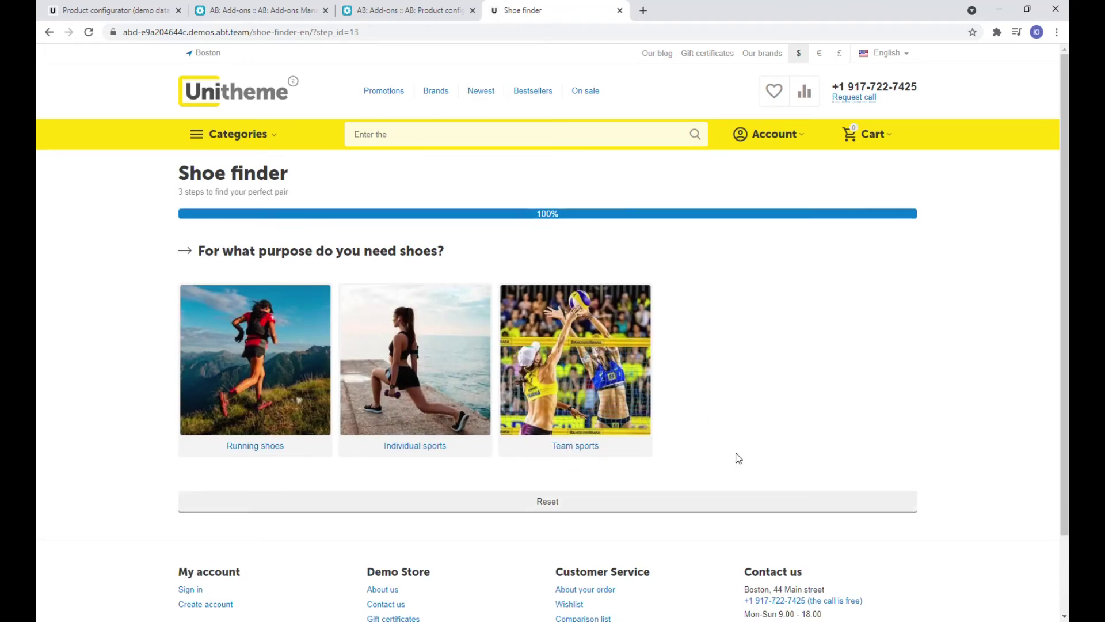
Return to the configurator's admin page and add a logical group directly after the Sport types group
left_click(440, 10)
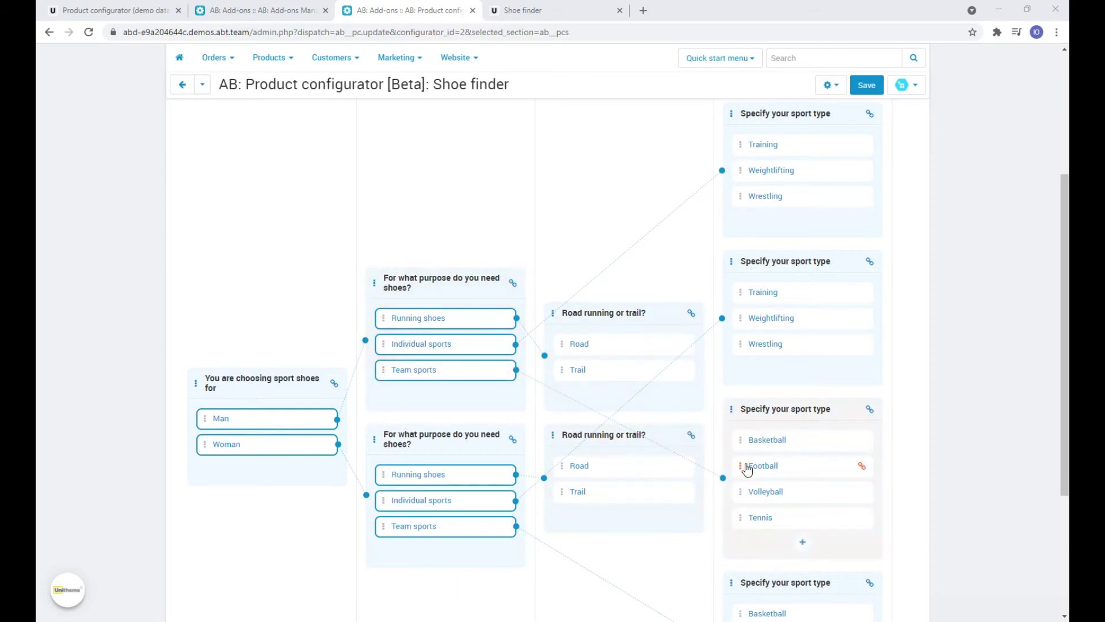
left_click(526, 491)
scroll(715, 427, "up", 5)
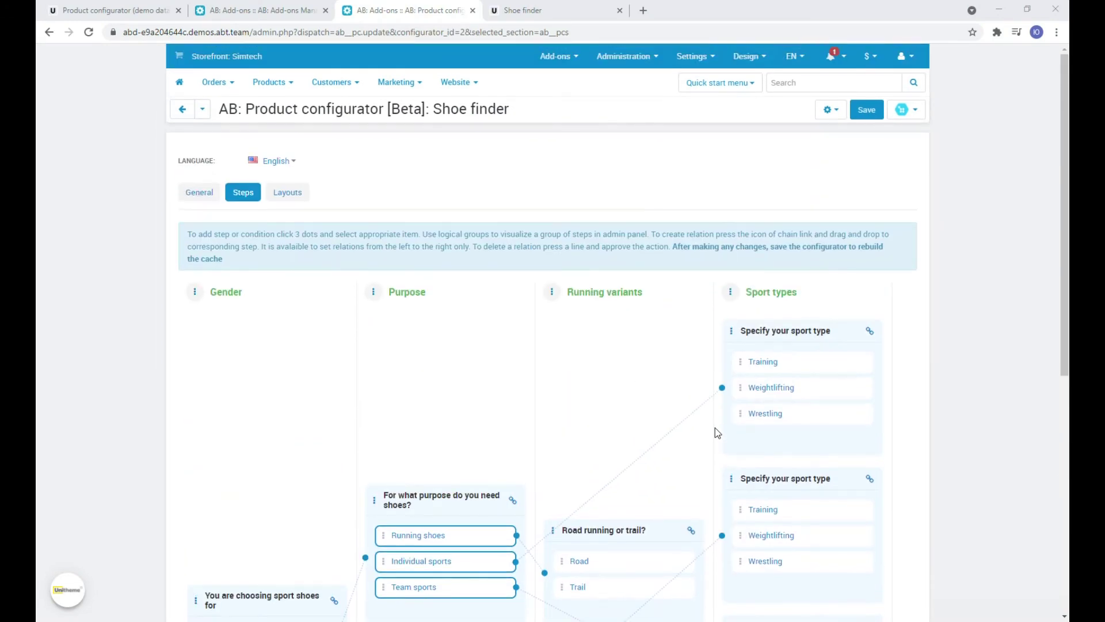
left_click(730, 291)
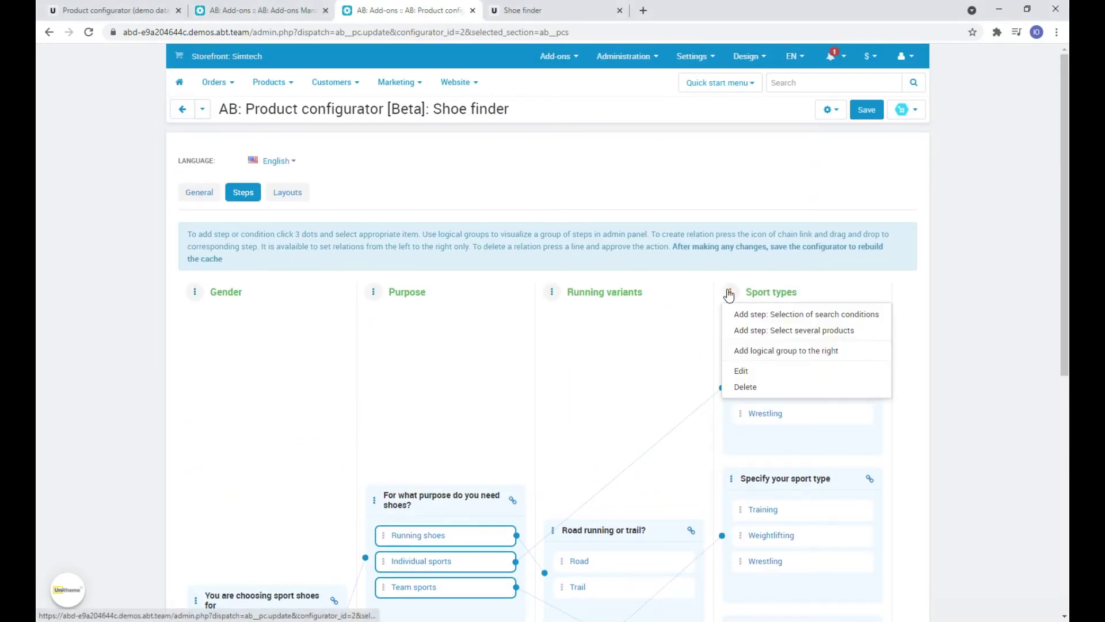
left_click(760, 351)
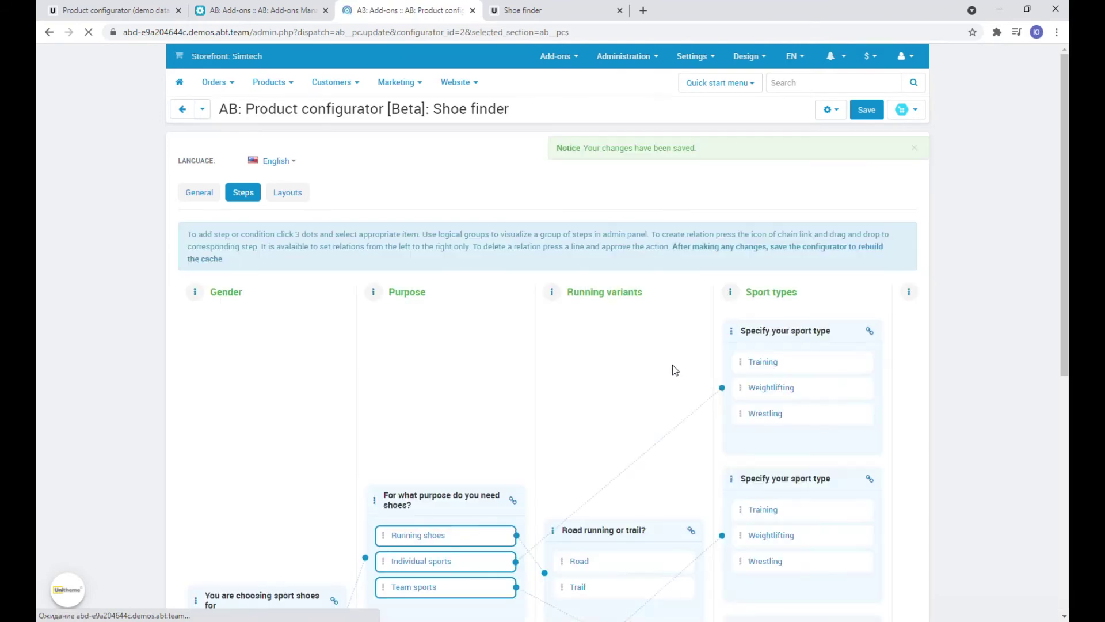
Rename the new logical group after Sport types as "Search results"
scroll(749, 460, "down", 5)
left_click_drag(749, 580, 809, 583)
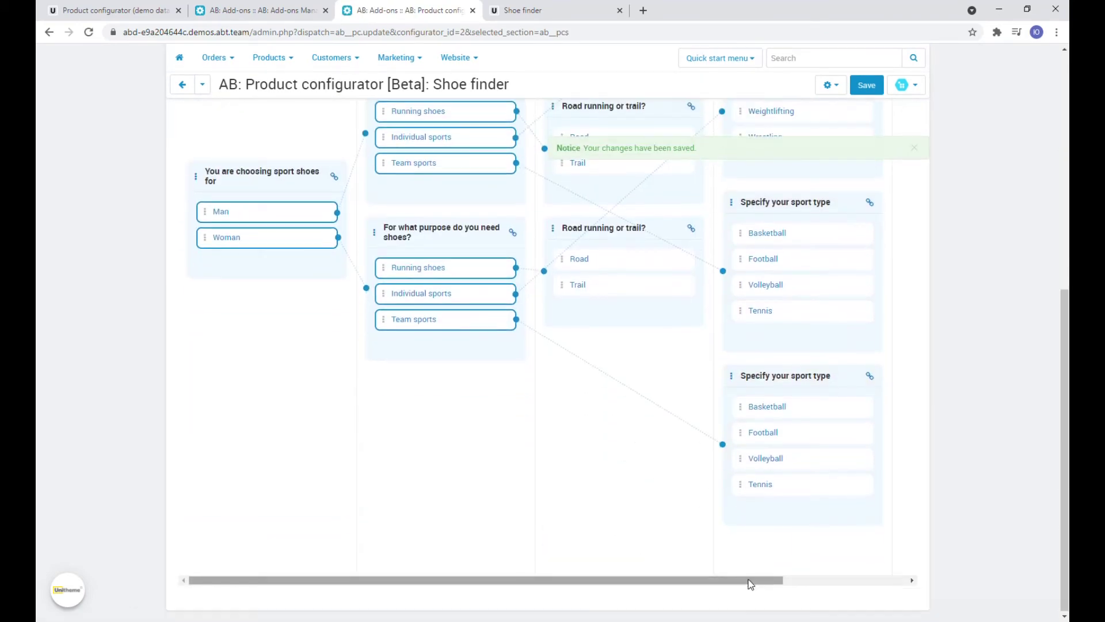
scroll(866, 450, "up", 10)
left_click(818, 293)
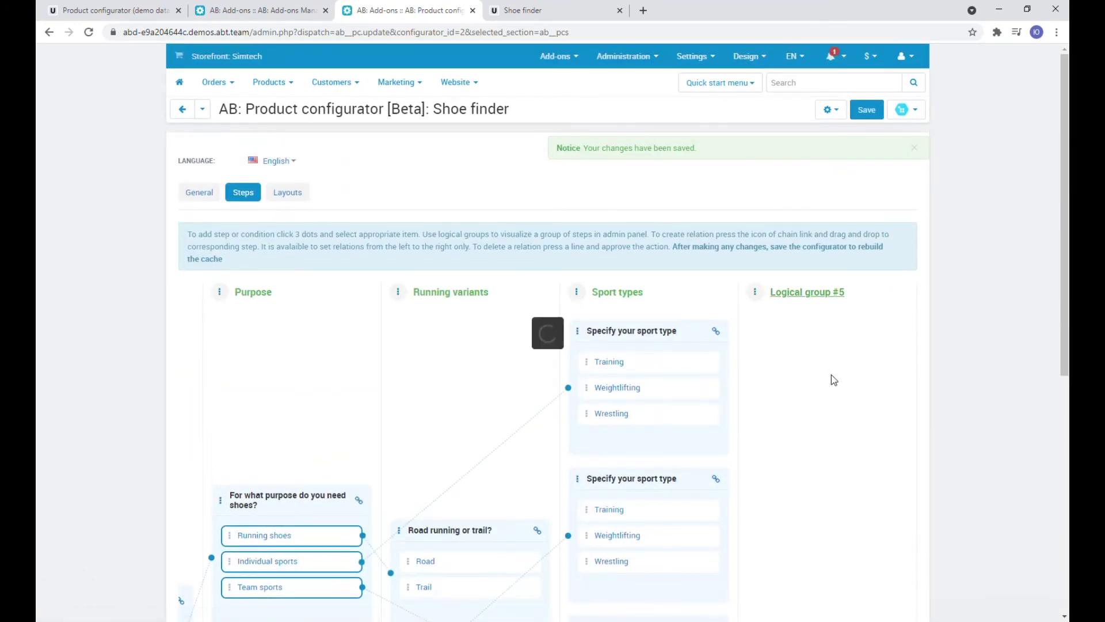
type("Search results")
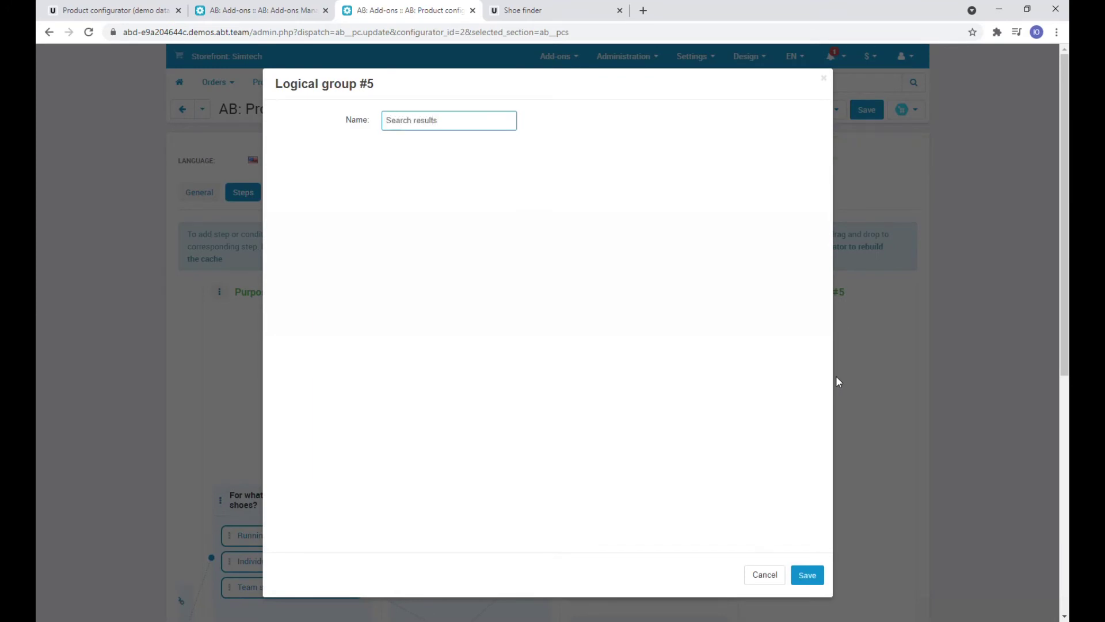
key("Return")
Add a "Select several products" step named "Based on your wishes, we recommend" to the Search results group
scroll(886, 368, "down", 5)
scroll(864, 368, "right", 3)
left_click(829, 344)
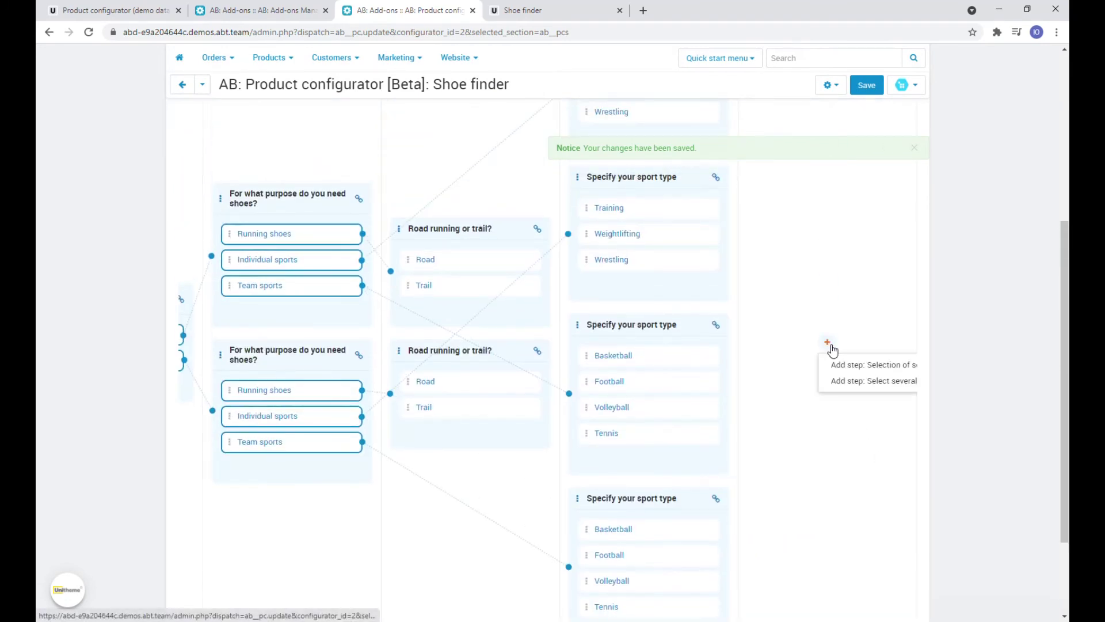
left_click(865, 383)
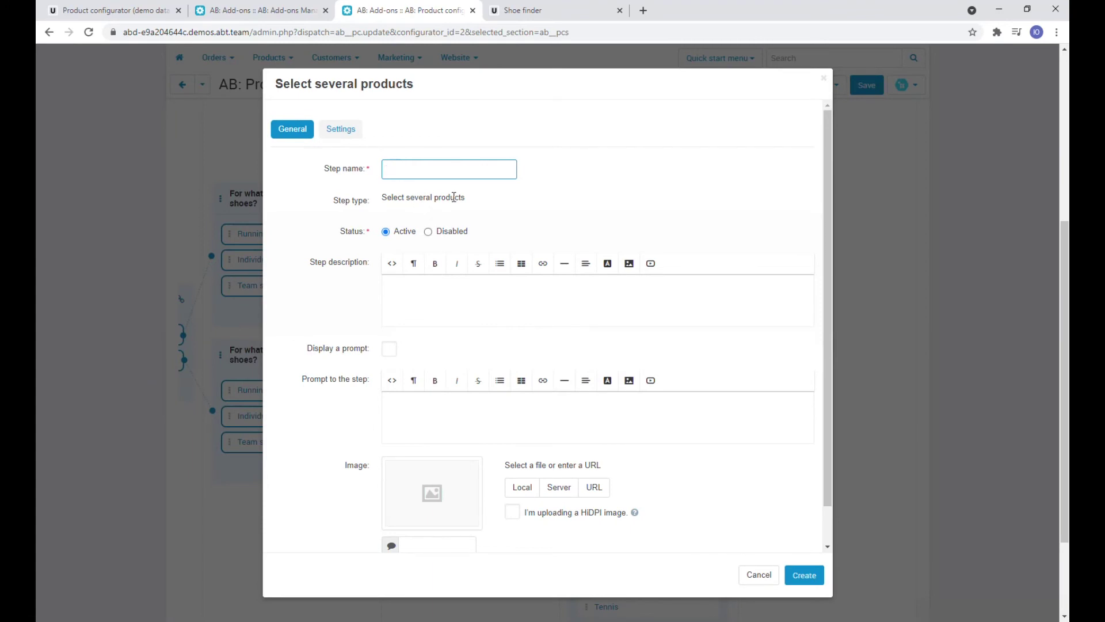
type("Based on your wishes, we recommend")
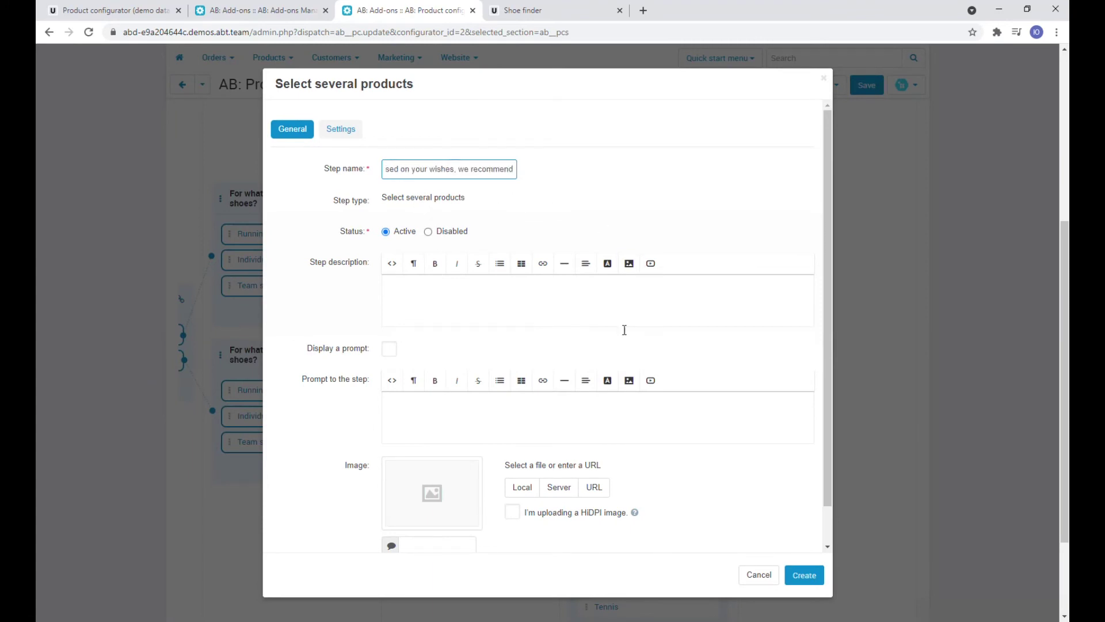
left_click(803, 574)
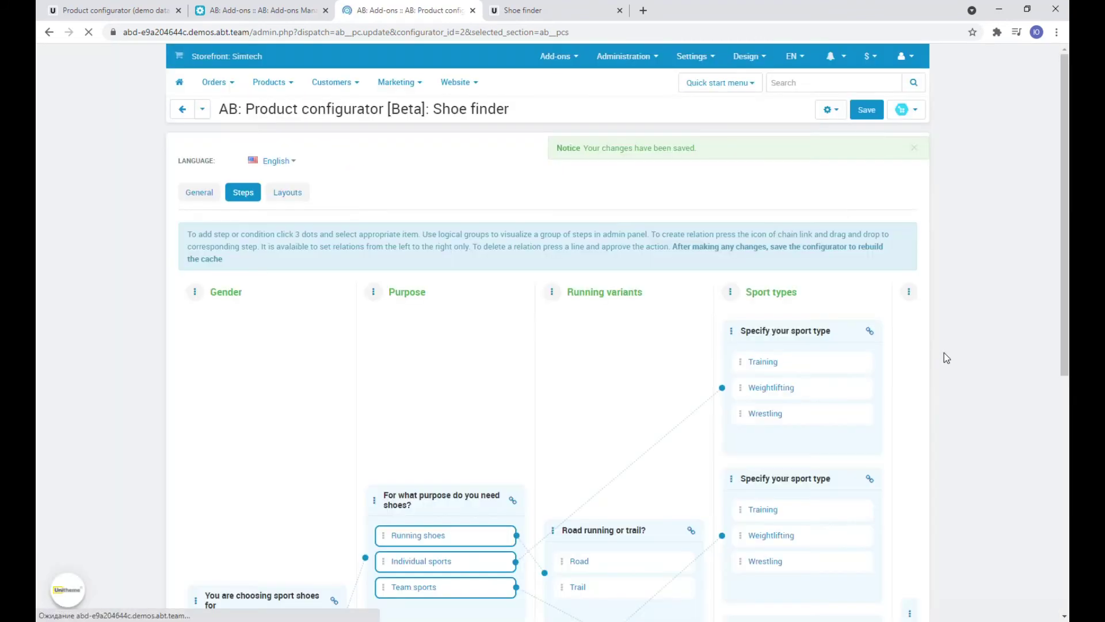
scroll(864, 461, "down", 4)
left_click_drag(777, 579, 912, 578)
scroll(834, 357, "up", 2)
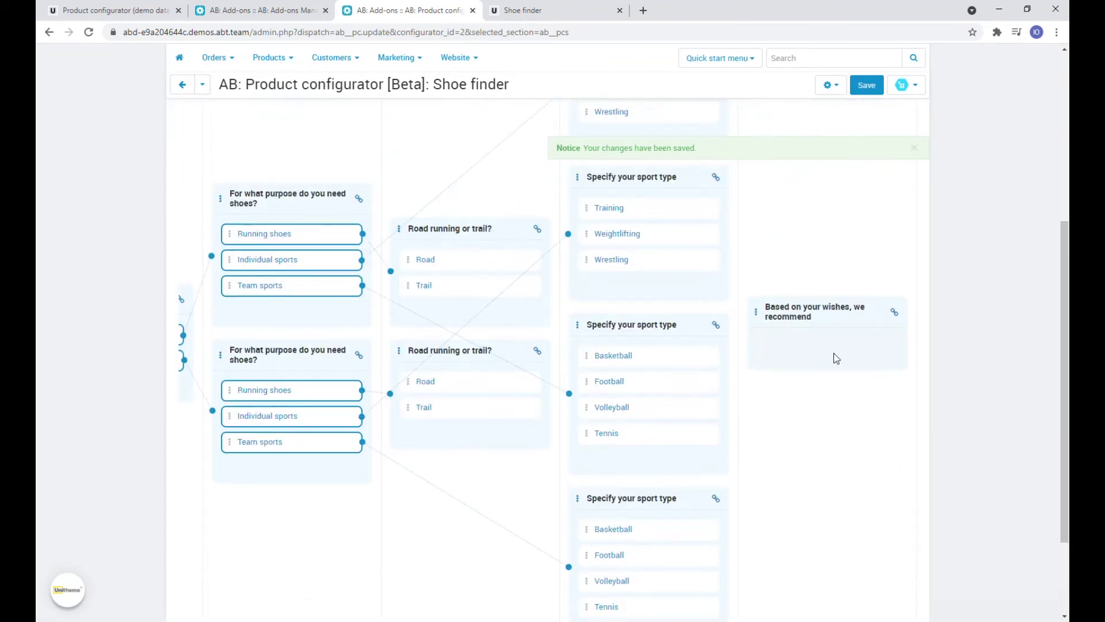
Open the linking and filtration conditions of the "Based on your wishes, we recommend" step and add a "Features of other steps" condition
left_click(797, 323)
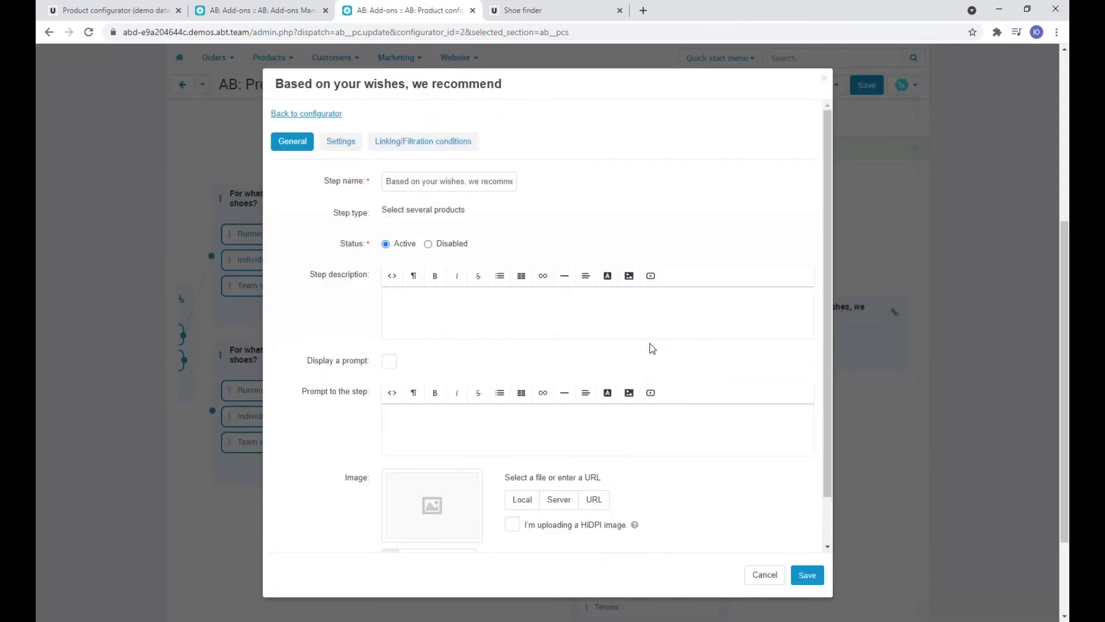
left_click(459, 148)
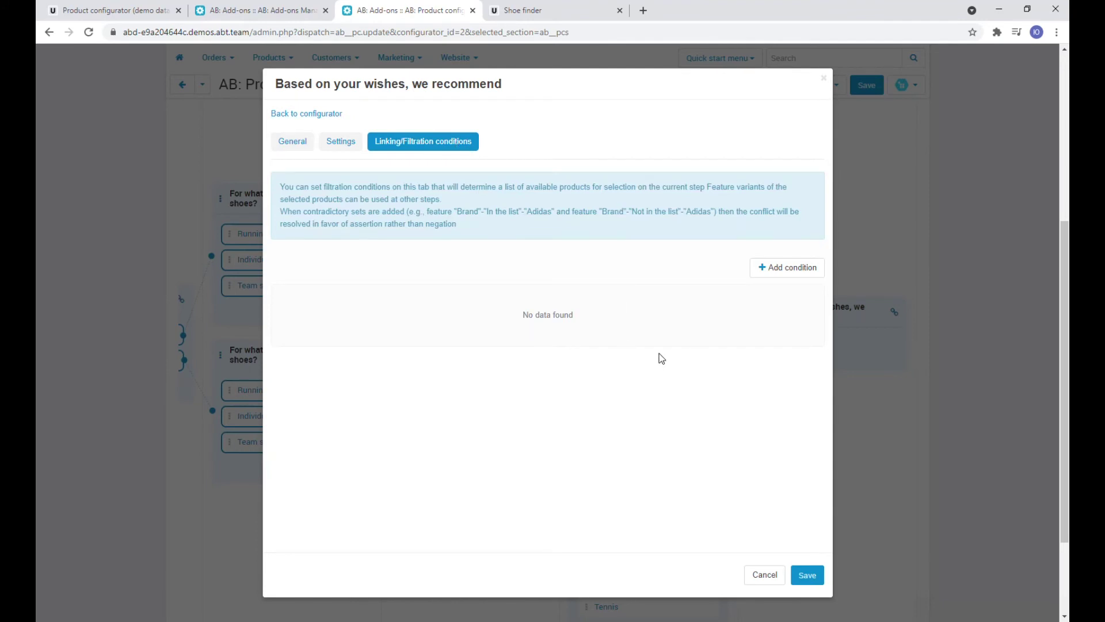
left_click(765, 268)
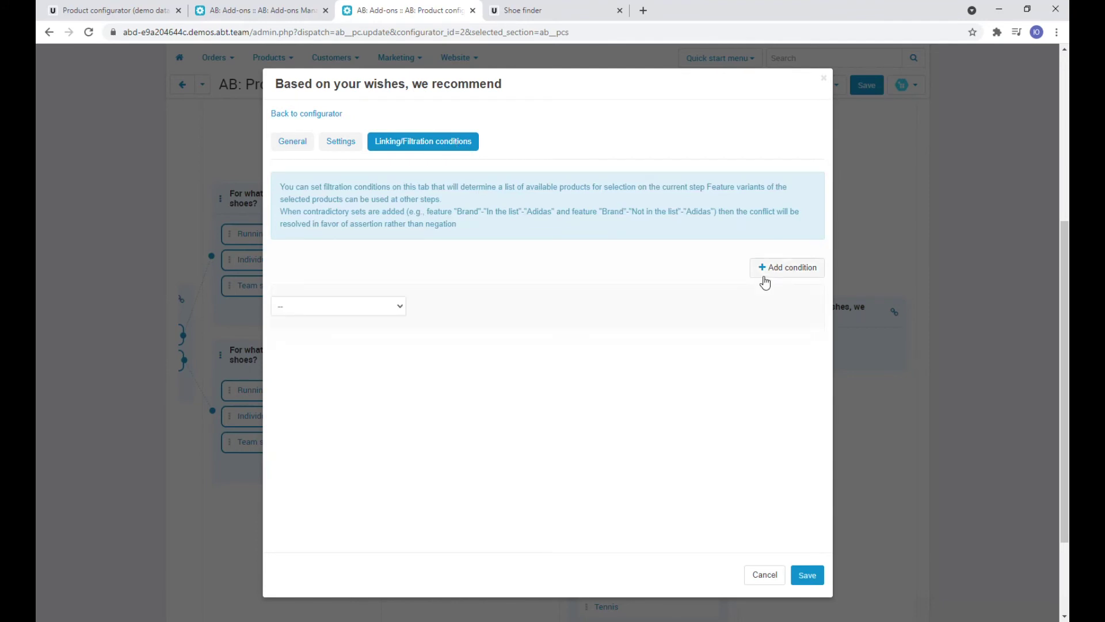
left_click(394, 313)
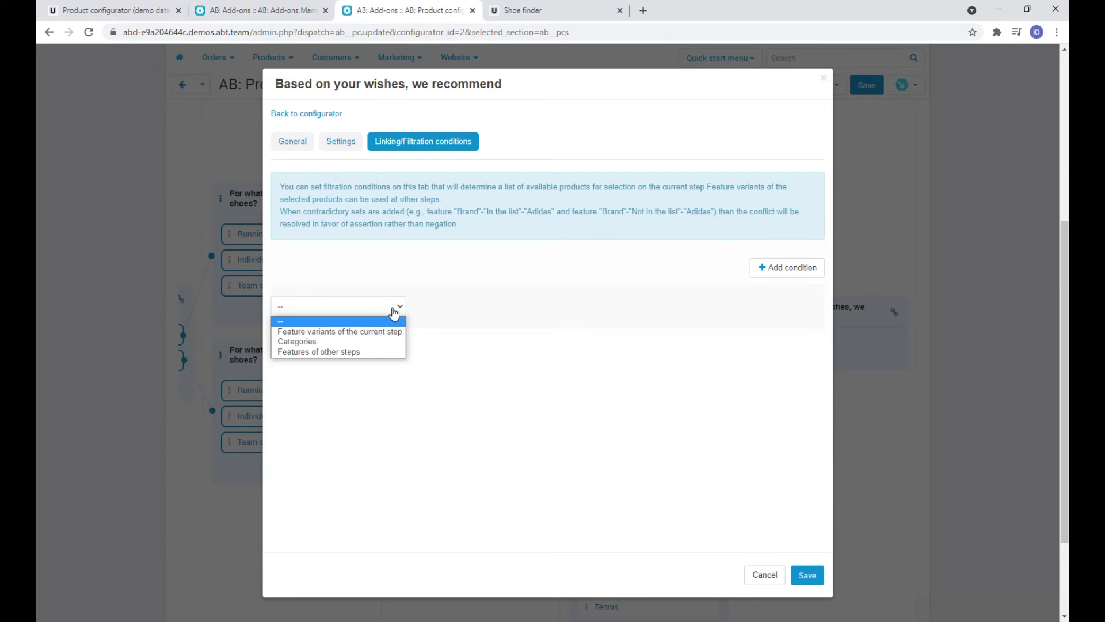
left_click(364, 356)
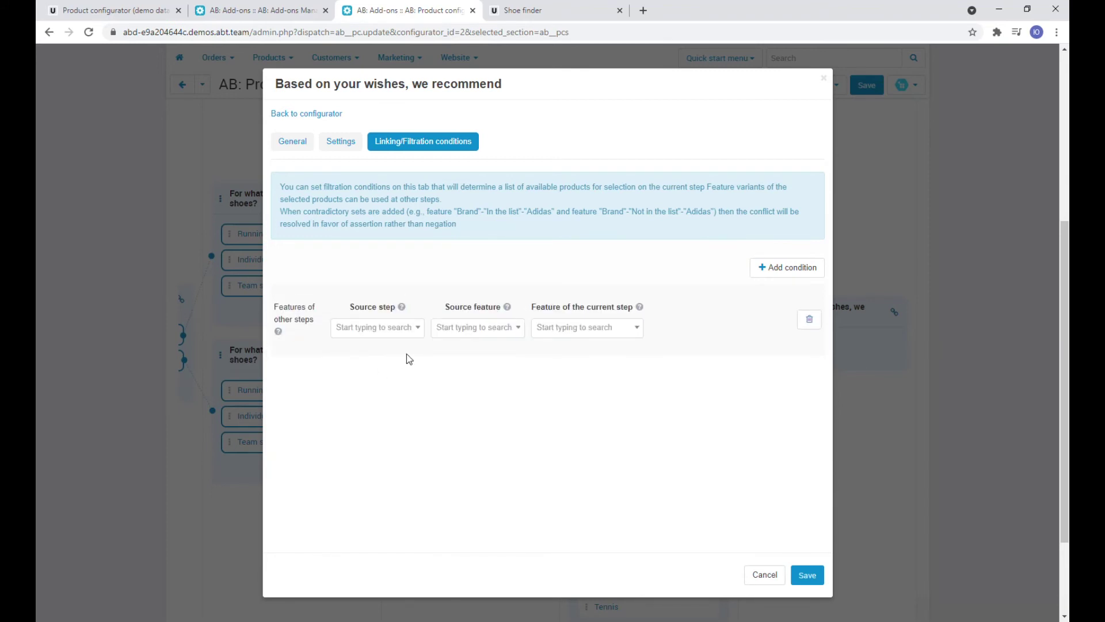
Set the condition's source step to "You are choosing sport shoes for", with Sex as both the source feature and the current step's feature
left_click(396, 331)
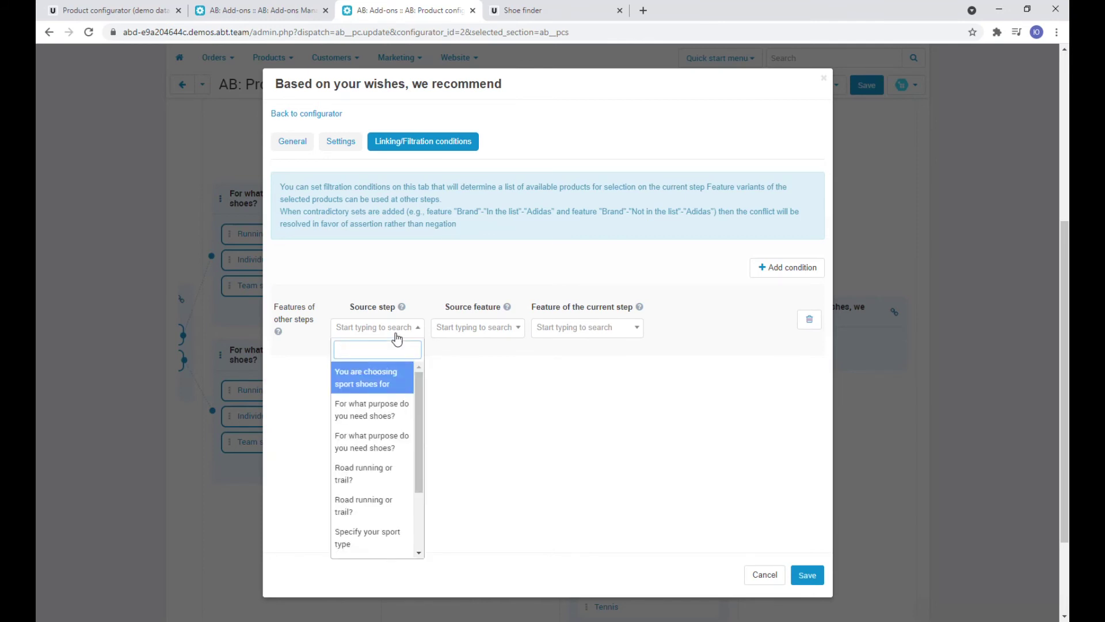
left_click(388, 382)
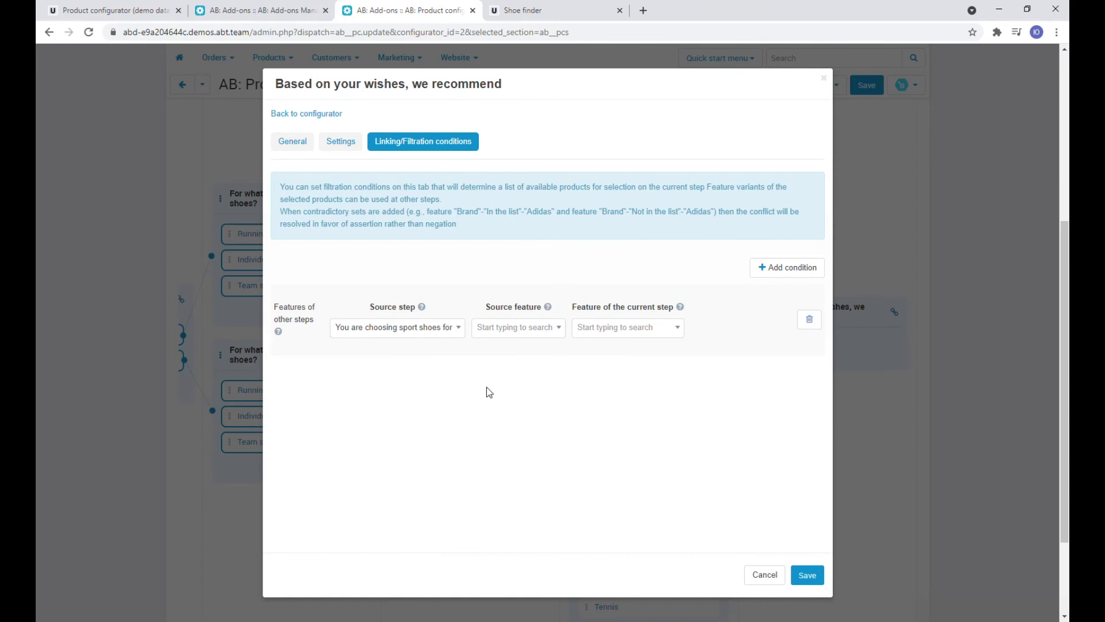
left_click(538, 329)
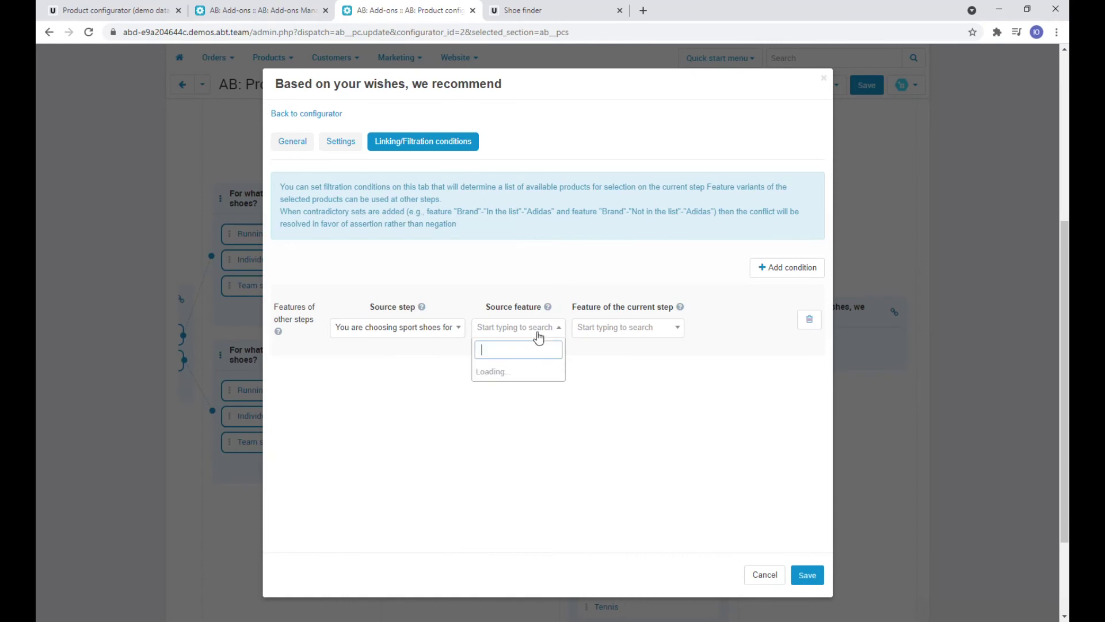
type("sex")
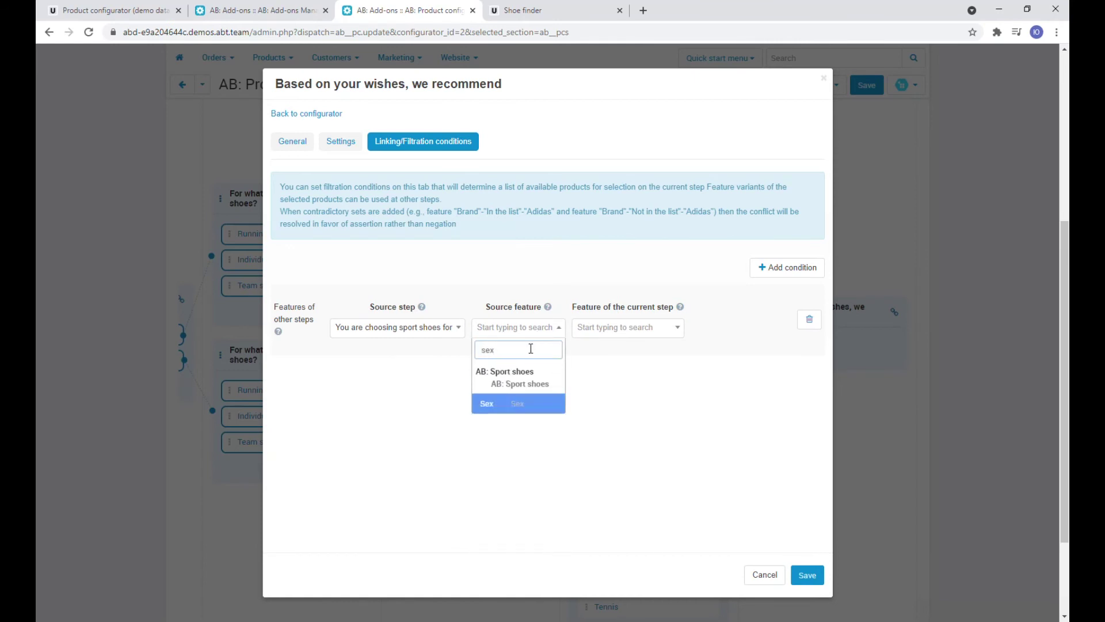
left_click(521, 403)
left_click(587, 336)
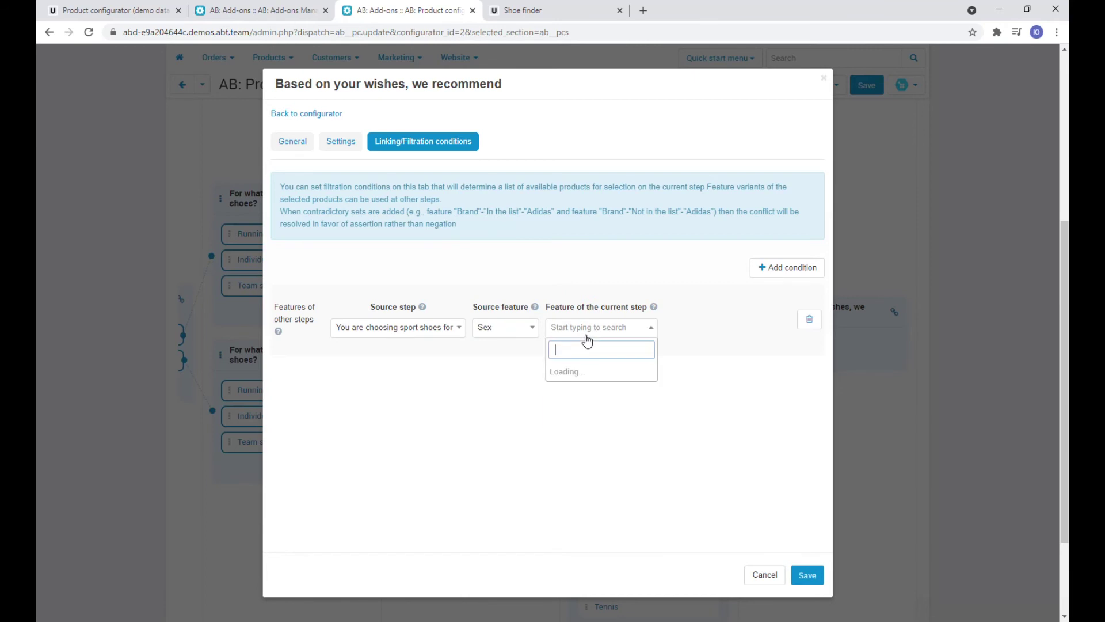
type("sex")
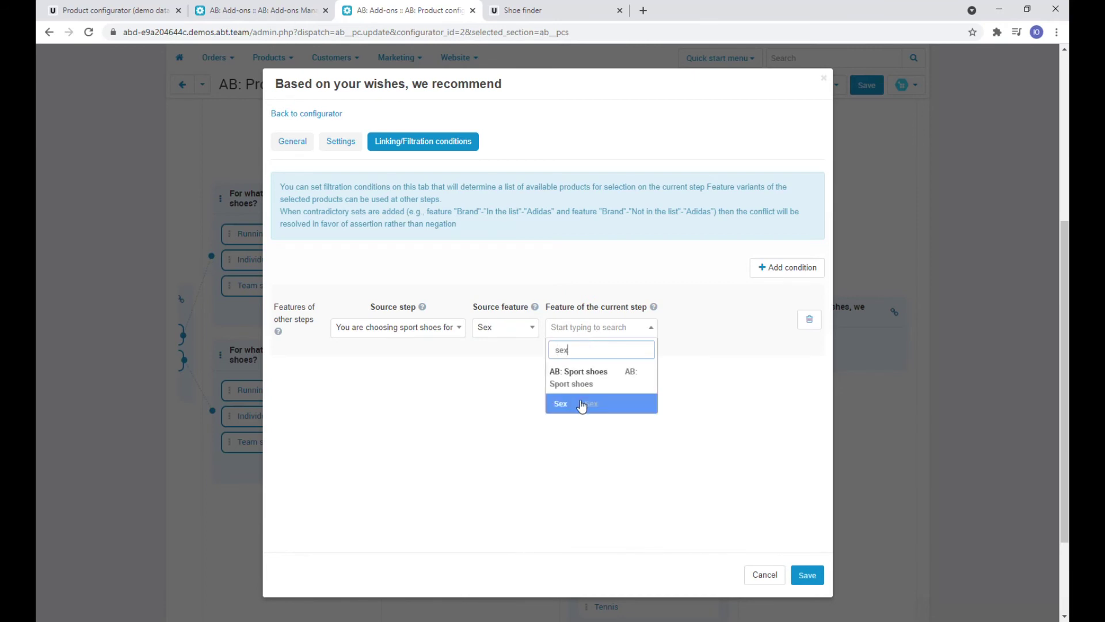
left_click(583, 403)
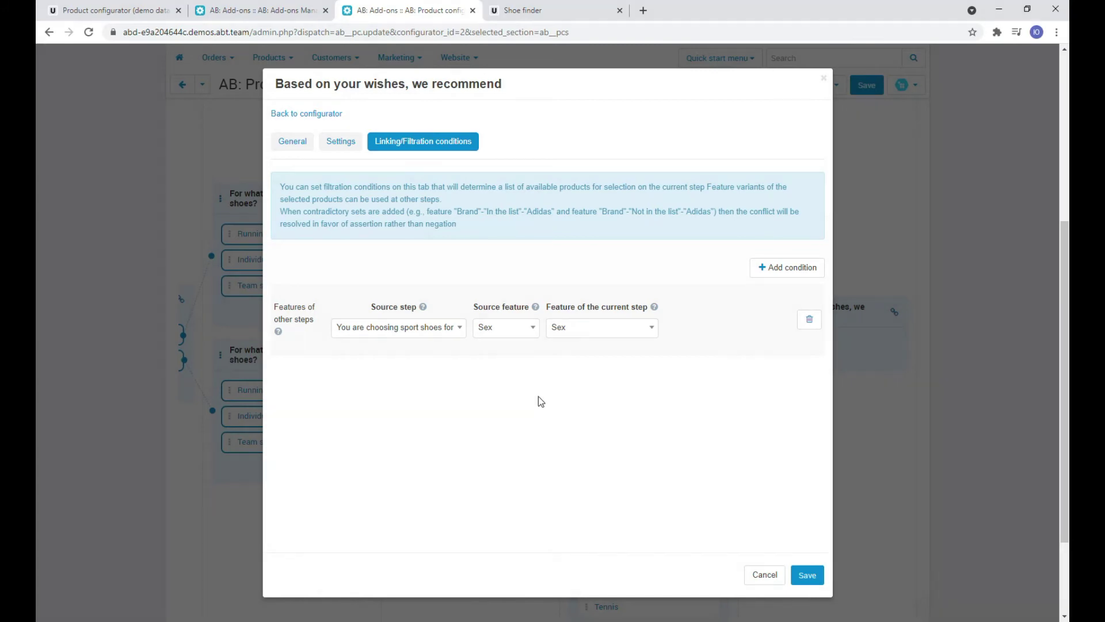
Add a "Features of other steps" condition matching Sport Type from the first "For what purpose do you need shoes?" step to Sport Type
left_click(767, 271)
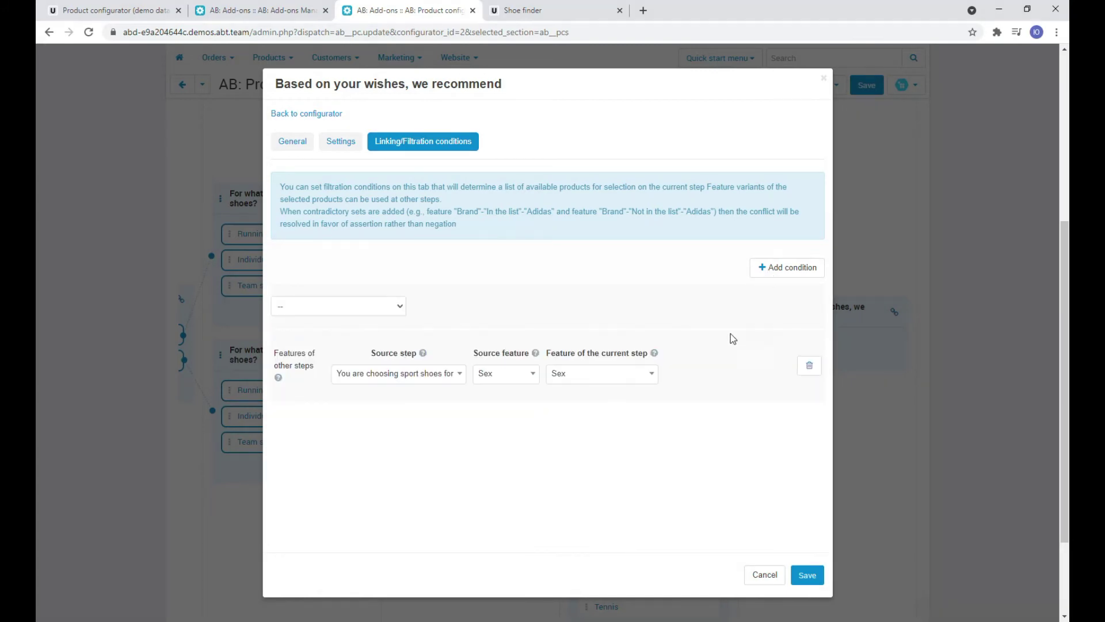
left_click(386, 307)
left_click(354, 352)
left_click(396, 329)
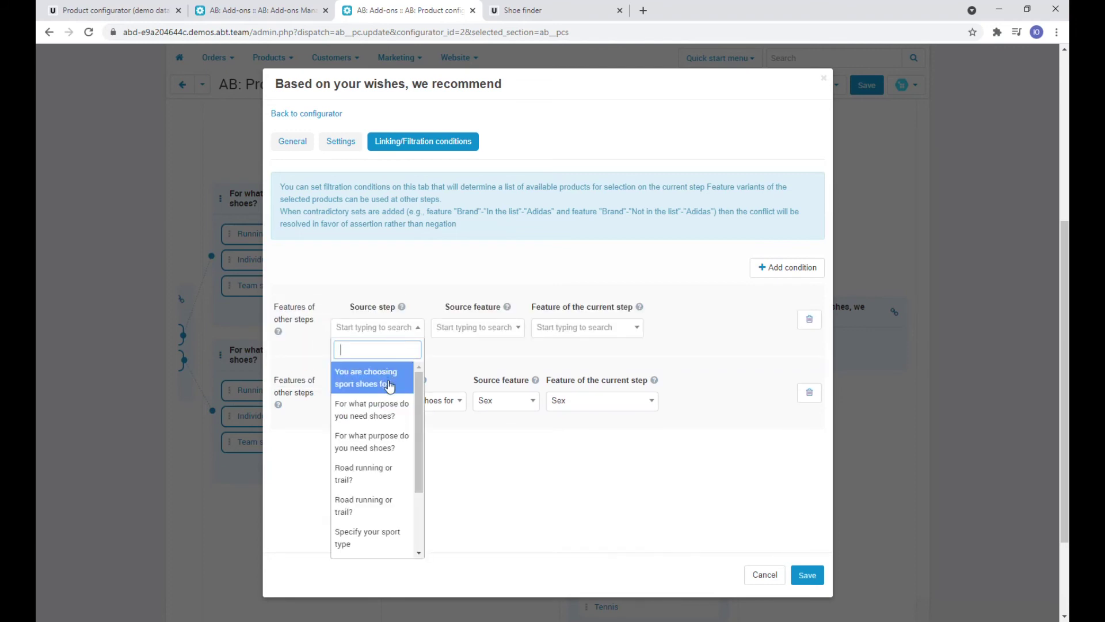
left_click(394, 413)
left_click(529, 328)
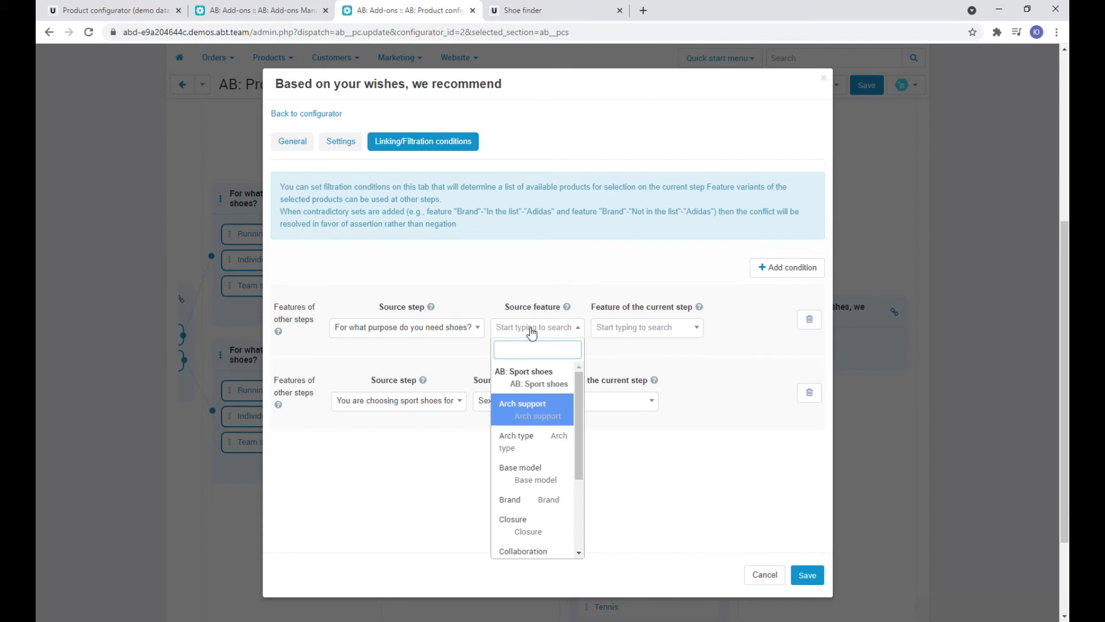
type("sport")
left_click(523, 406)
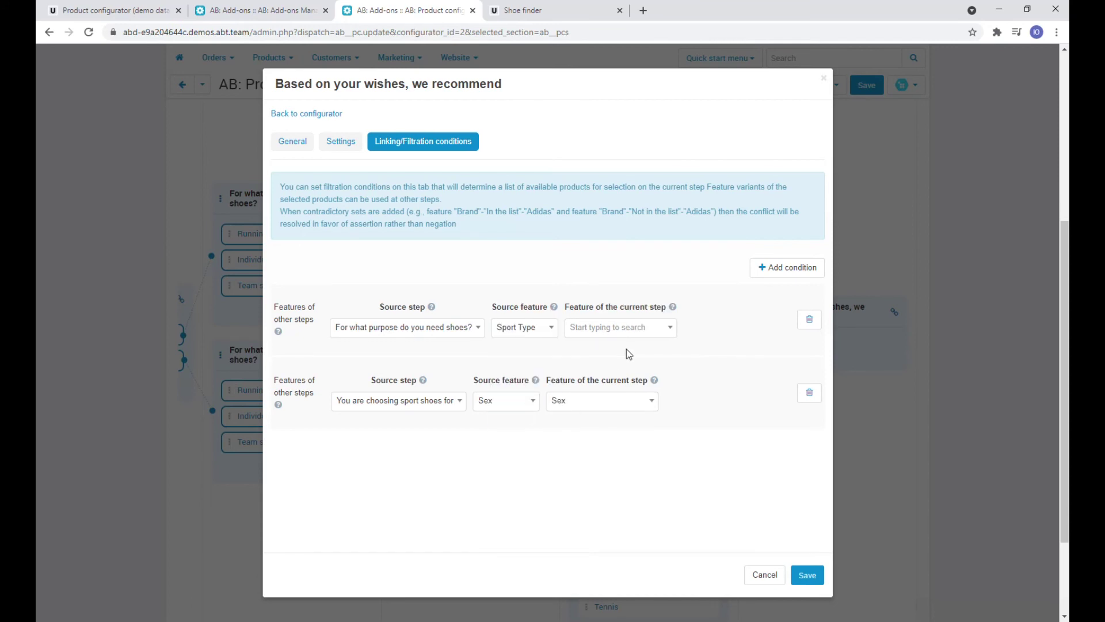
left_click(630, 333)
type("sport")
left_click(613, 406)
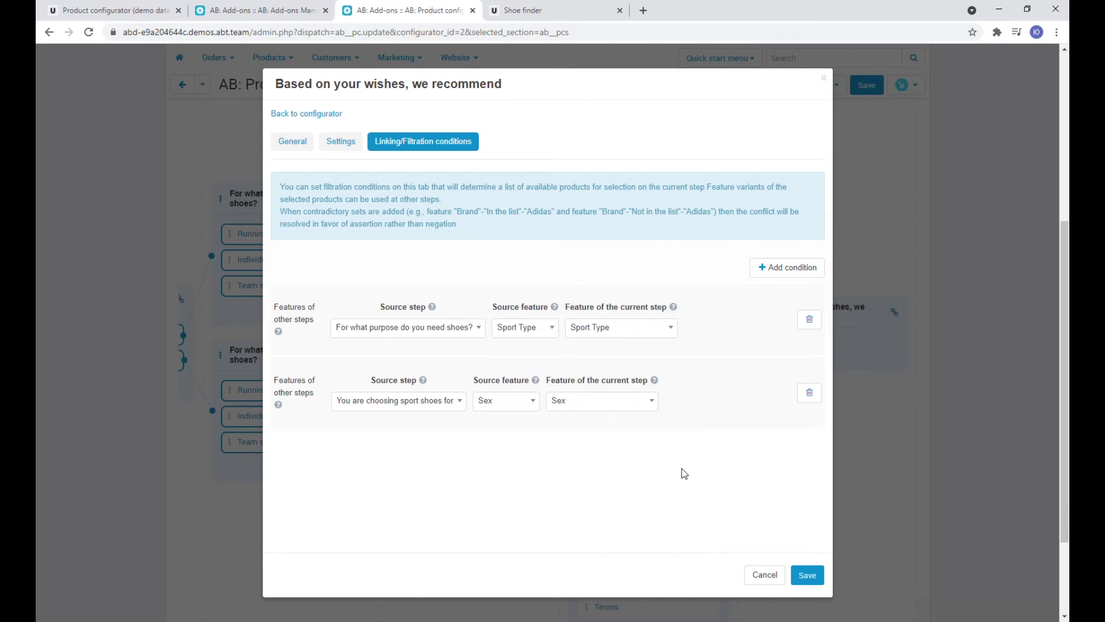
Add a "Features of other steps" condition matching Sport Type from the second "For what purpose do you need shoes?" step to Sport Type
left_click(777, 269)
left_click(340, 306)
left_click(310, 346)
left_click(403, 327)
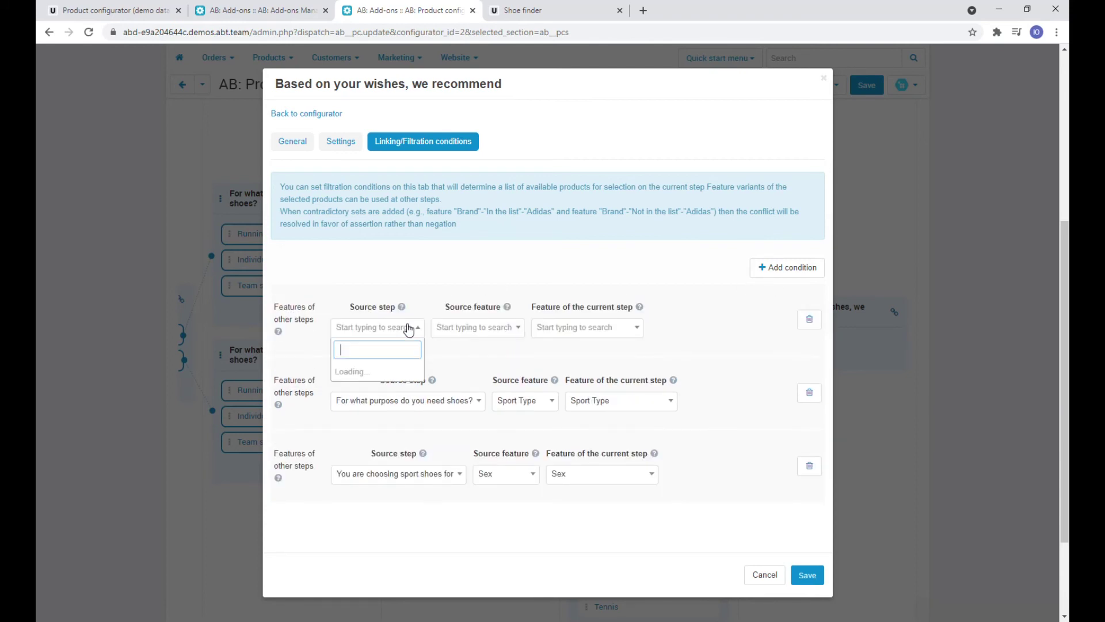
left_click(385, 443)
left_click(533, 328)
type("spo")
left_click(521, 403)
left_click(622, 327)
type("spo")
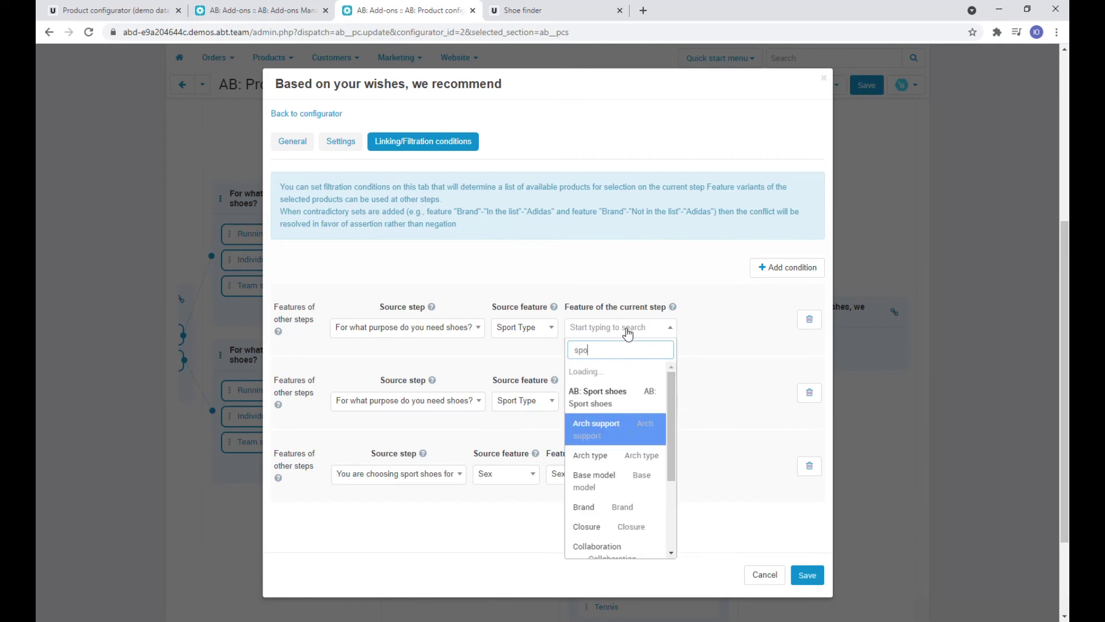
left_click(651, 406)
Add a "Features of other steps" condition matching Terrain from the first "Road running or trail?" step to the current step's Terrain
left_click(787, 267)
left_click(380, 306)
left_click(361, 349)
left_click(395, 328)
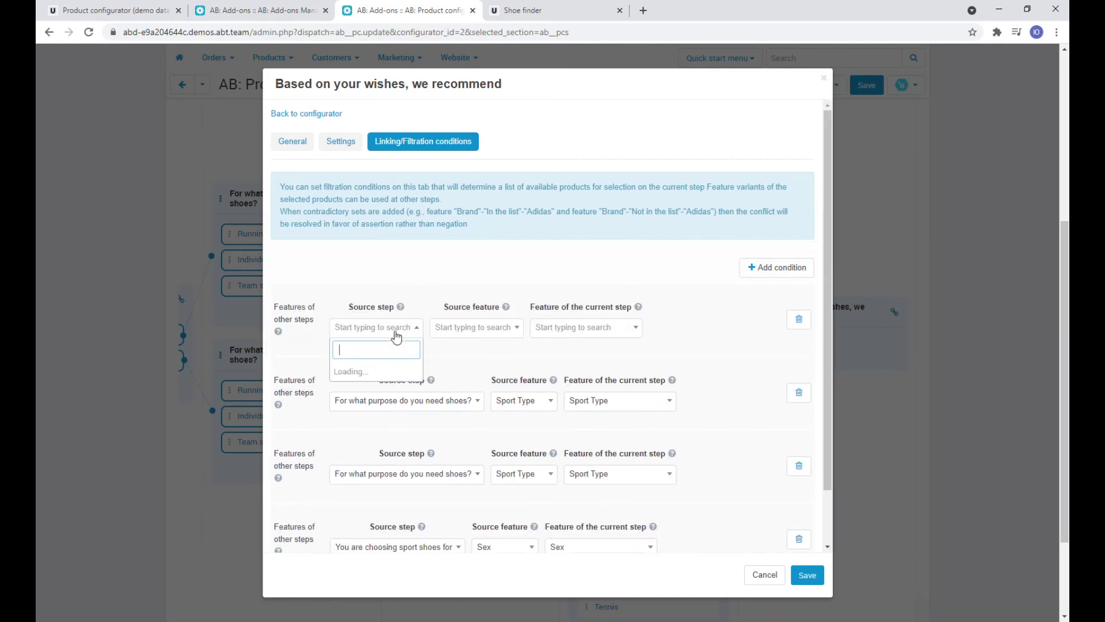
left_click(397, 471)
left_click(490, 331)
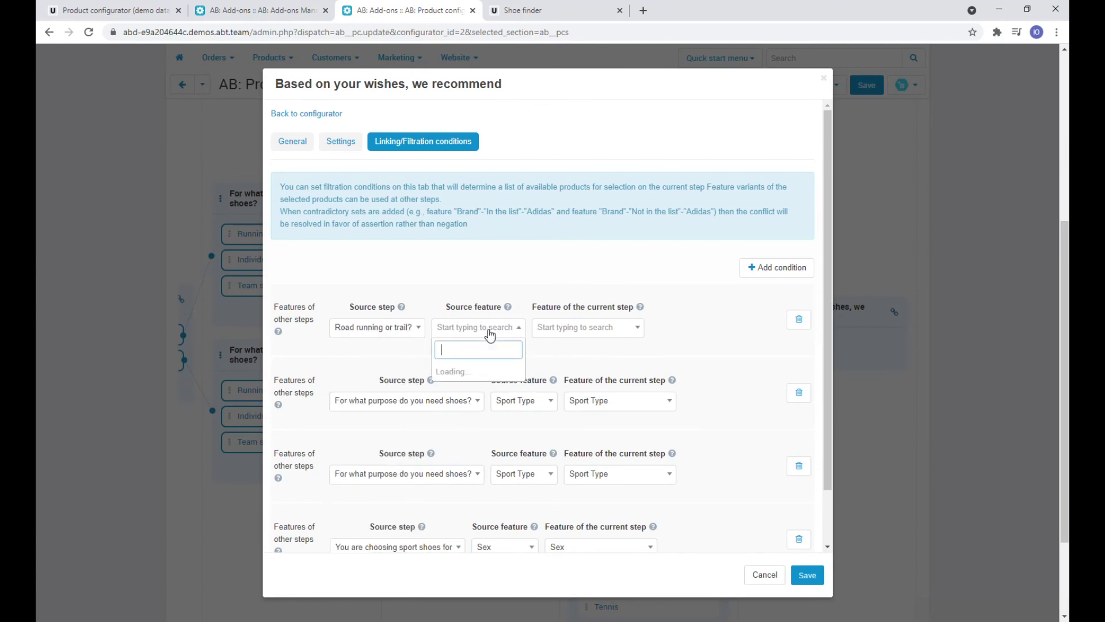
type("terr")
left_click(482, 410)
left_click(557, 328)
type("terr")
left_click(557, 405)
Add a "Features of other steps" condition matching Terrain from the second "Road running or trail?" step to the current step's Terrain
left_click(766, 269)
left_click(395, 306)
left_click(357, 353)
left_click(410, 327)
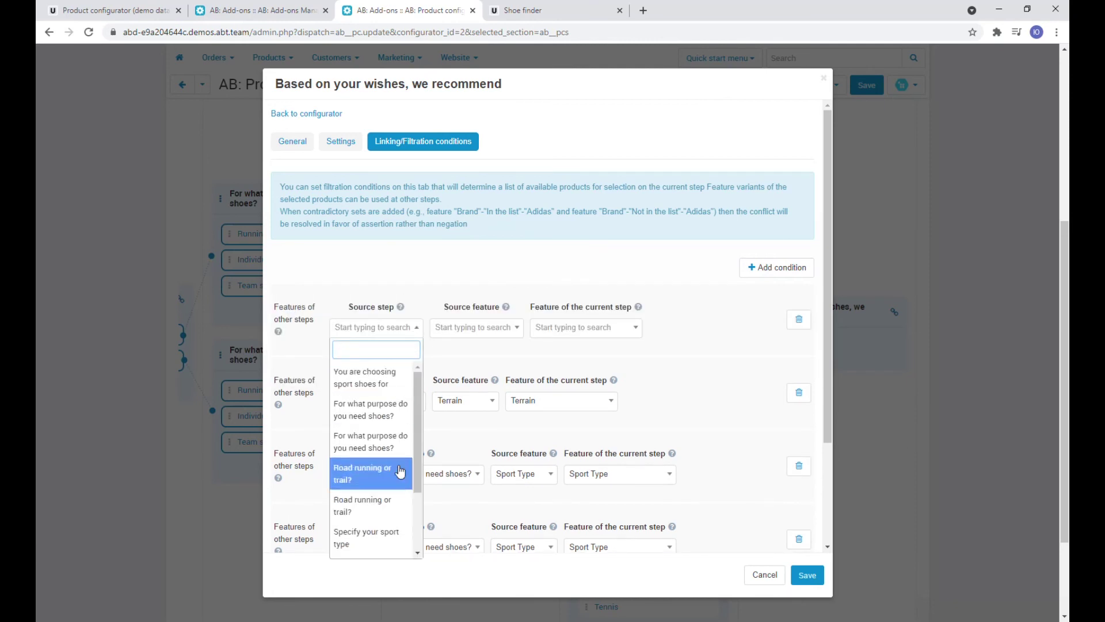
left_click(400, 505)
left_click(487, 327)
type("terr")
left_click(482, 406)
left_click(557, 328)
type("terr")
left_click(554, 404)
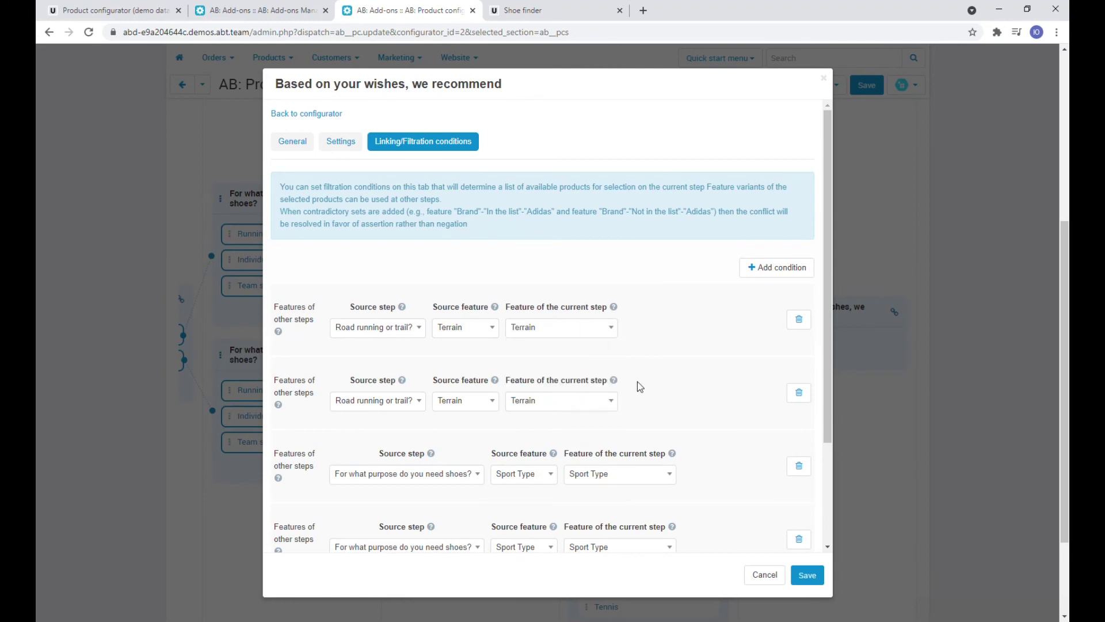
Add a "Features of other steps" condition matching Goal from the first "Specify your sport type" step to the current step's Goal
left_click(765, 275)
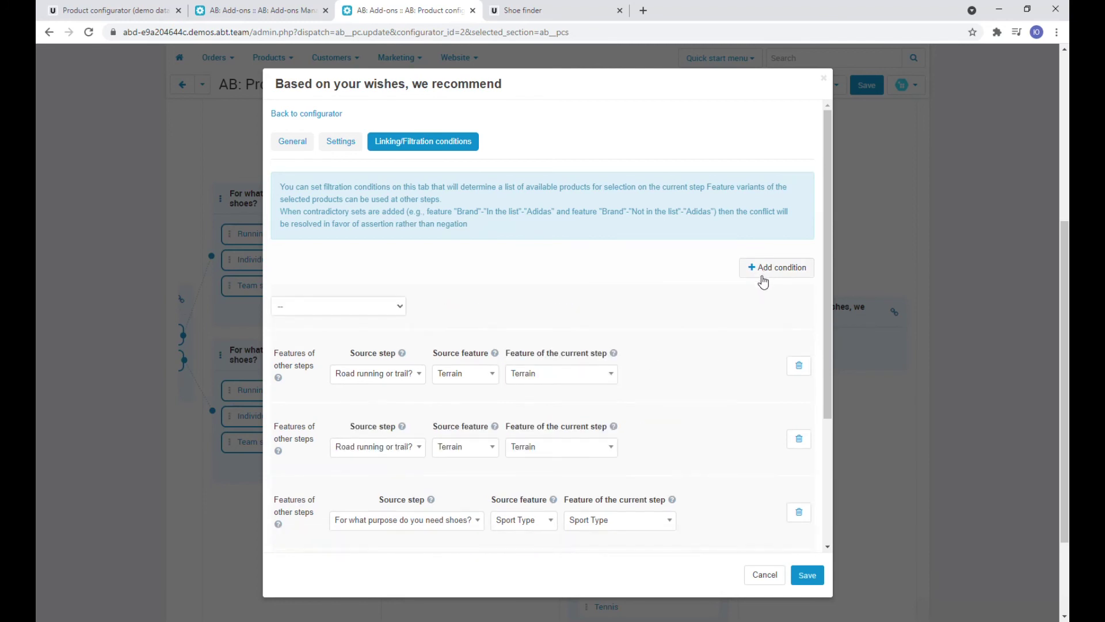
left_click(340, 306)
left_click(299, 353)
left_click(375, 328)
scroll(403, 449, "down", 2)
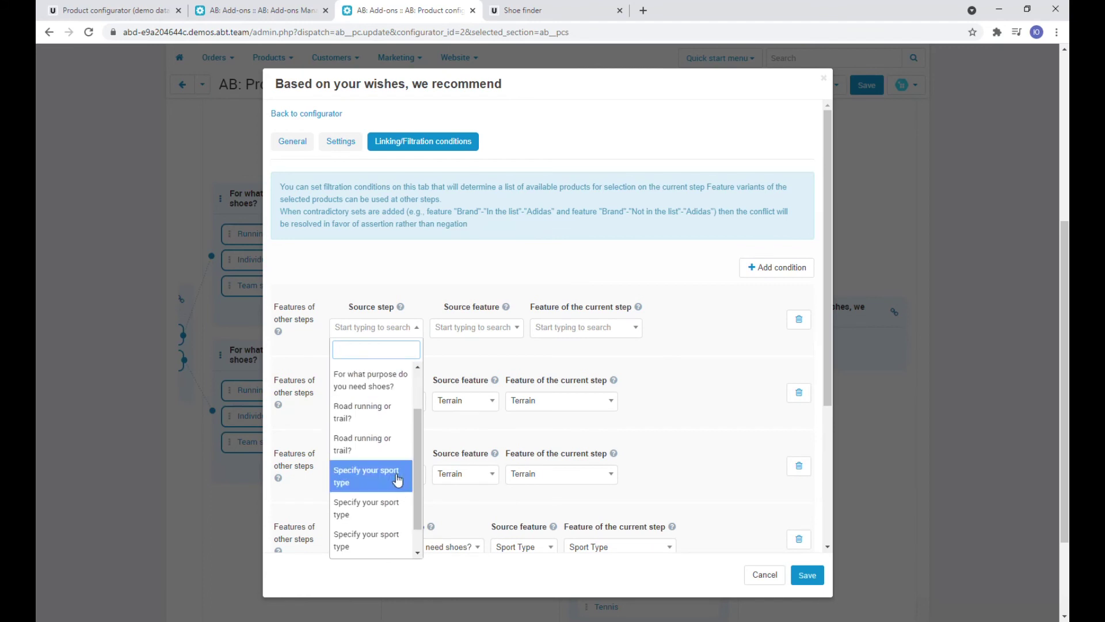
left_click(397, 478)
left_click(482, 327)
type("go")
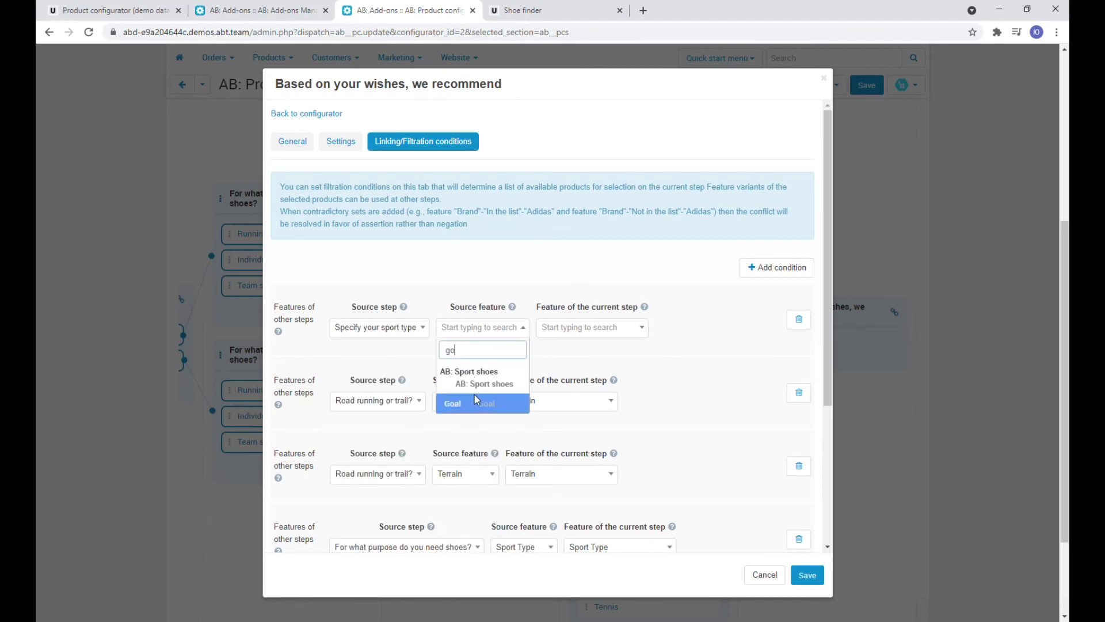
left_click(472, 398)
left_click(553, 331)
type("go")
left_click(544, 403)
Add a second "Features of other steps" condition matching Goal from a "Specify your sport type" step to the current step's Goal
left_click(756, 270)
left_click(323, 315)
left_click(345, 351)
left_click(412, 333)
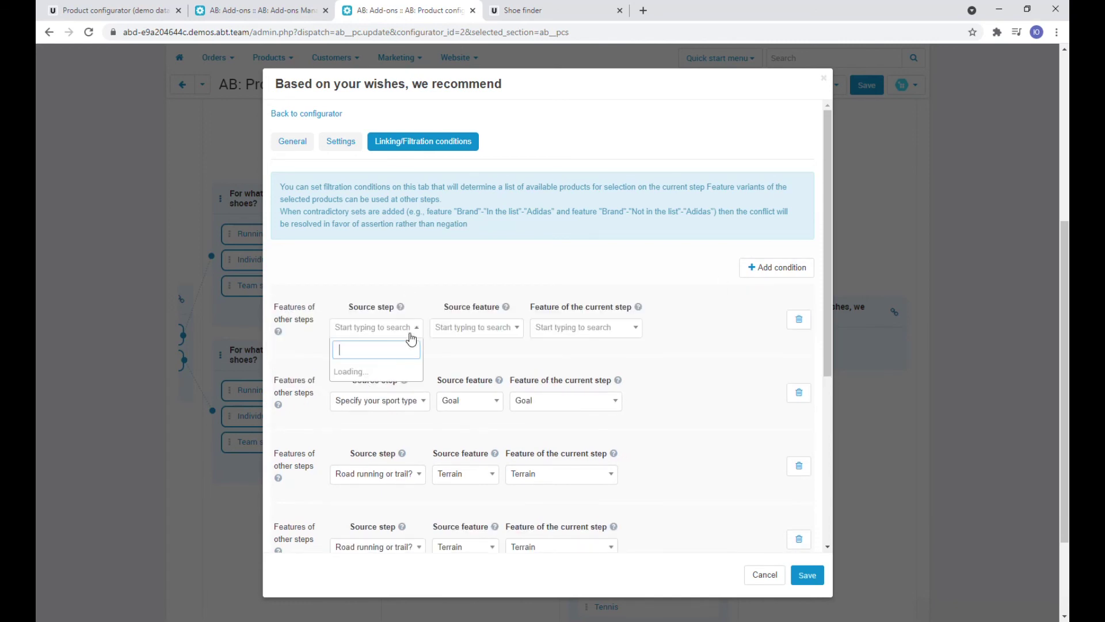
scroll(374, 403, "down", 2)
left_click(368, 446)
left_click(481, 327)
type("go")
left_click(460, 403)
left_click(564, 328)
type("goa")
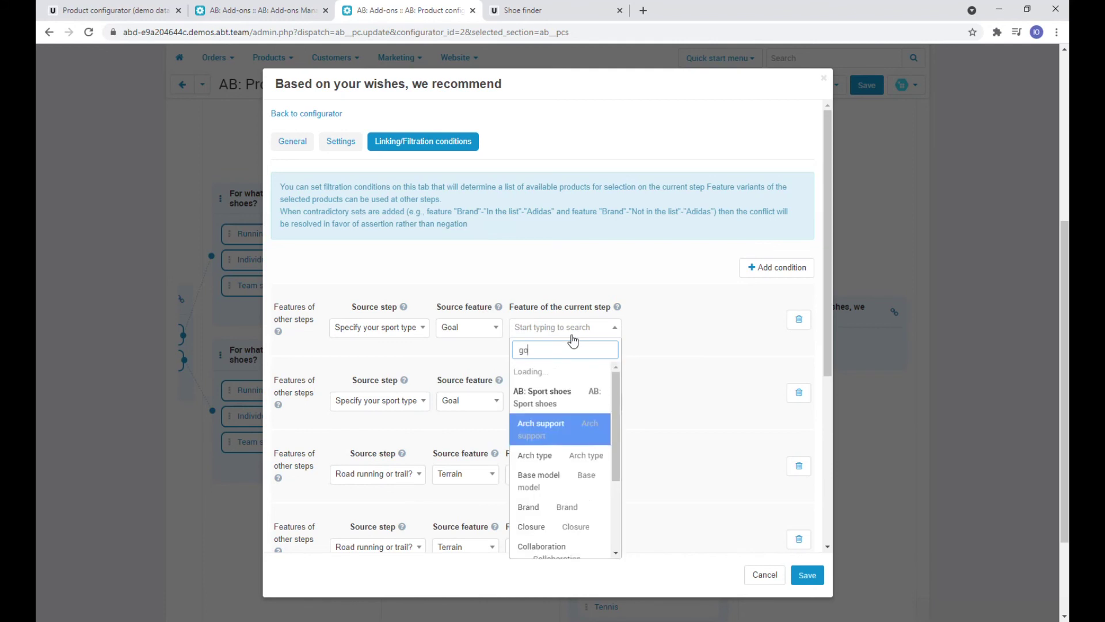
left_click(536, 423)
Add a third "Features of other steps" condition matching Goal from a "Specify your sport type" step to the current step's Goal
left_click(777, 267)
left_click(339, 305)
left_click(339, 352)
left_click(403, 328)
scroll(403, 414, "down", 2)
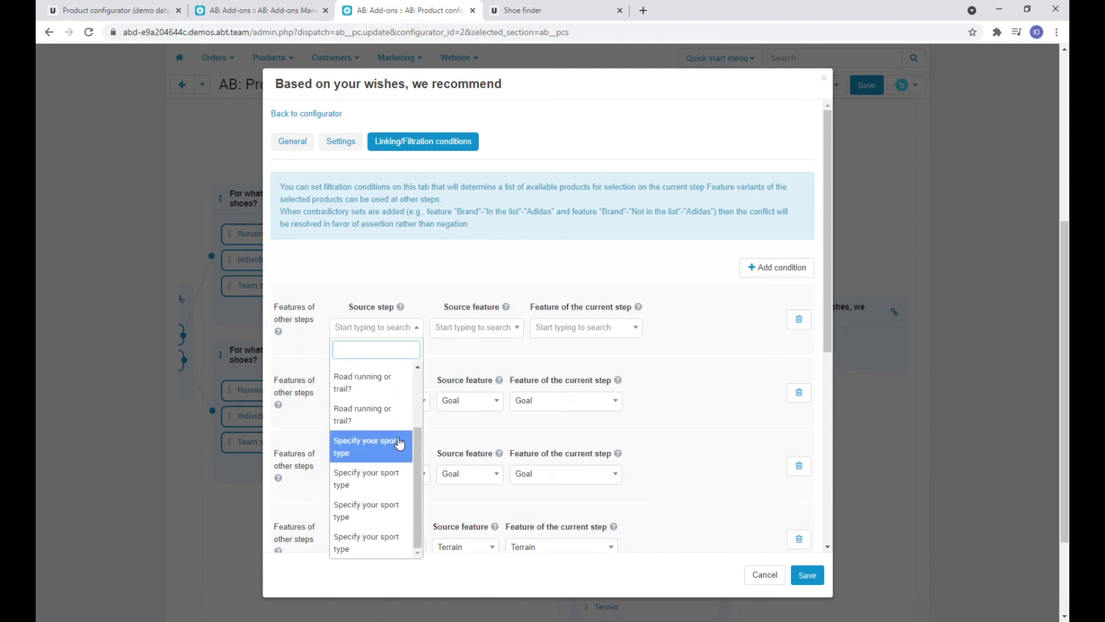
left_click(403, 444)
left_click(472, 329)
type("goal")
left_click(488, 405)
left_click(563, 334)
type("goal")
left_click(558, 405)
Add a fourth Goal-to-Goal condition using the last "Specify your sport type" step as its source, and save the recommendation step
left_click(777, 267)
left_click(346, 305)
left_click(322, 348)
left_click(374, 327)
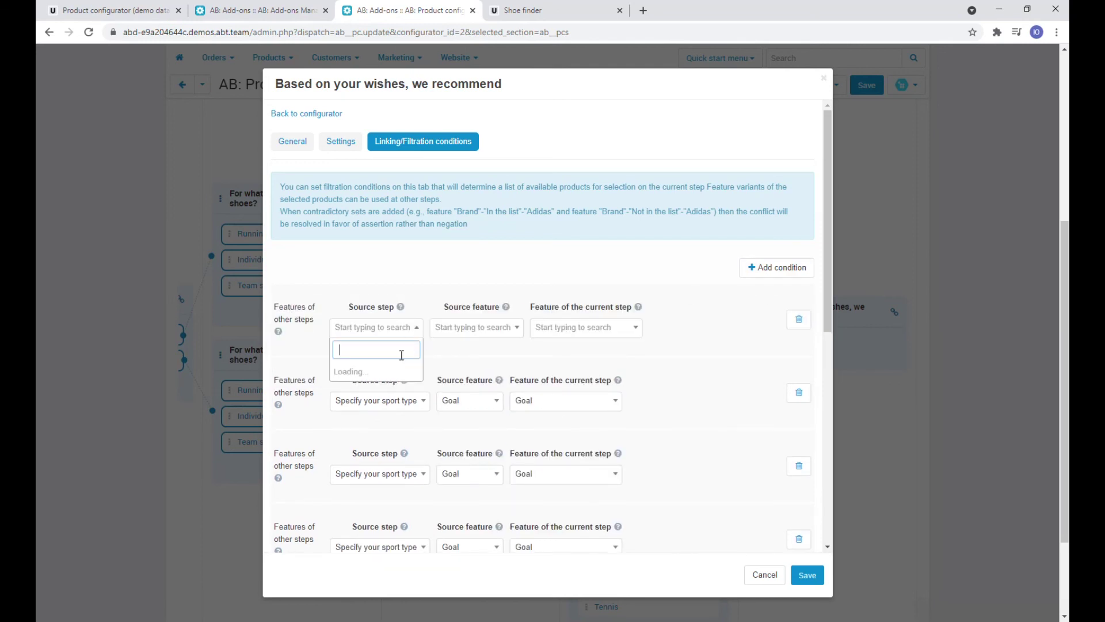
scroll(392, 461, "down", 3)
left_click(366, 539)
left_click(467, 328)
type("goal")
left_click(464, 406)
left_click(573, 327)
type("goal")
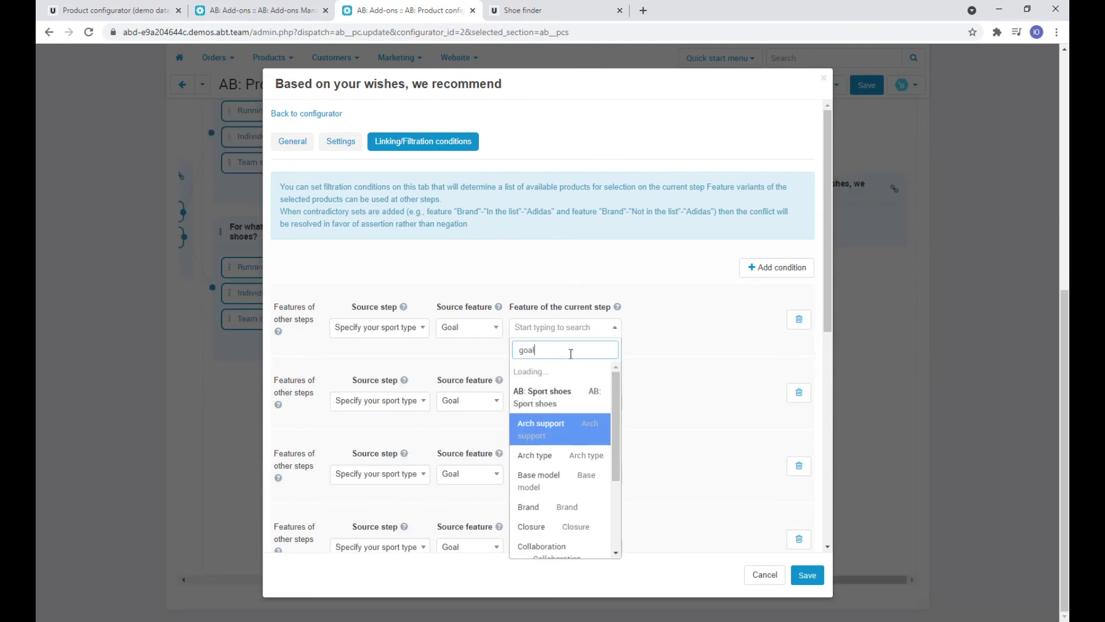
left_click(555, 404)
left_click(807, 575)
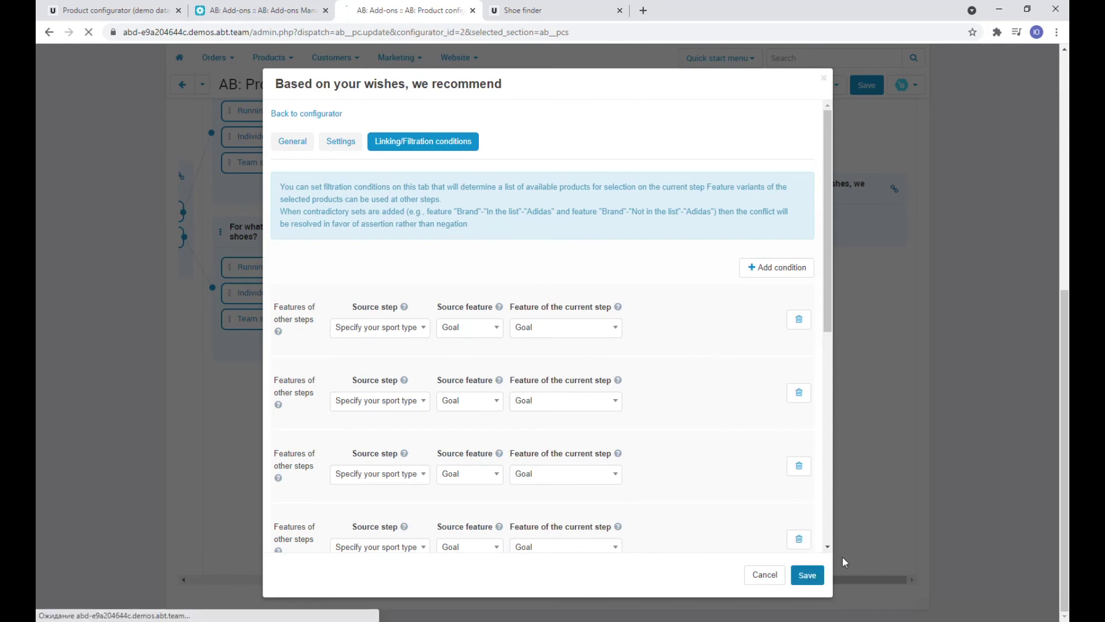
scroll(916, 472, "down", 5)
scroll(911, 504, "up", 6)
scroll(935, 484, "down", 3)
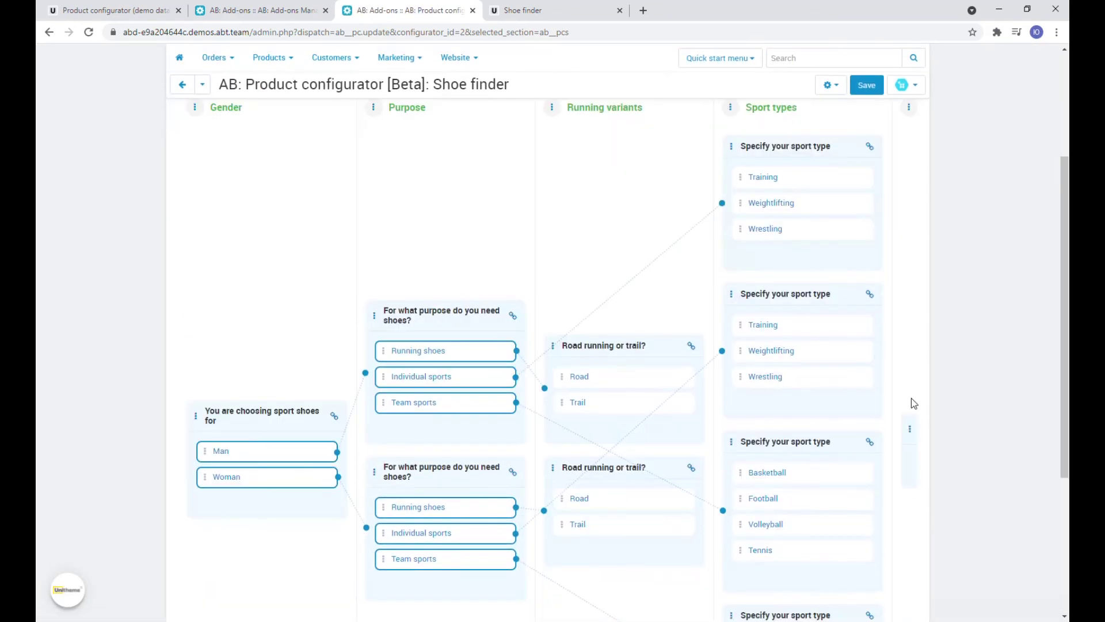
scroll(911, 399, "down", 4)
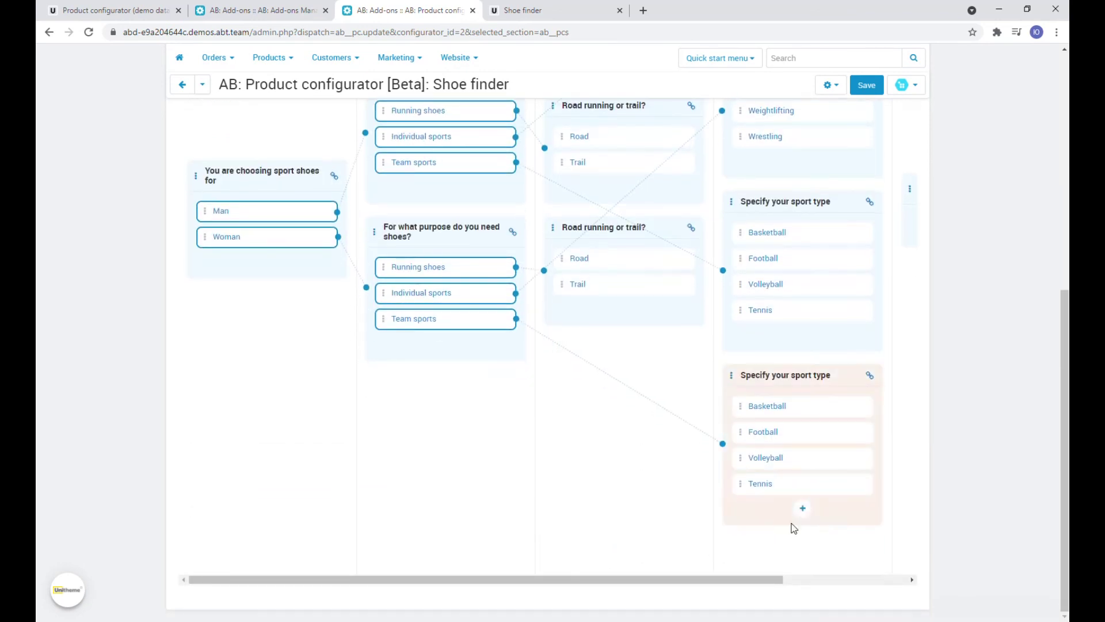
left_click_drag(730, 582, 870, 593)
scroll(869, 437, "up", 2)
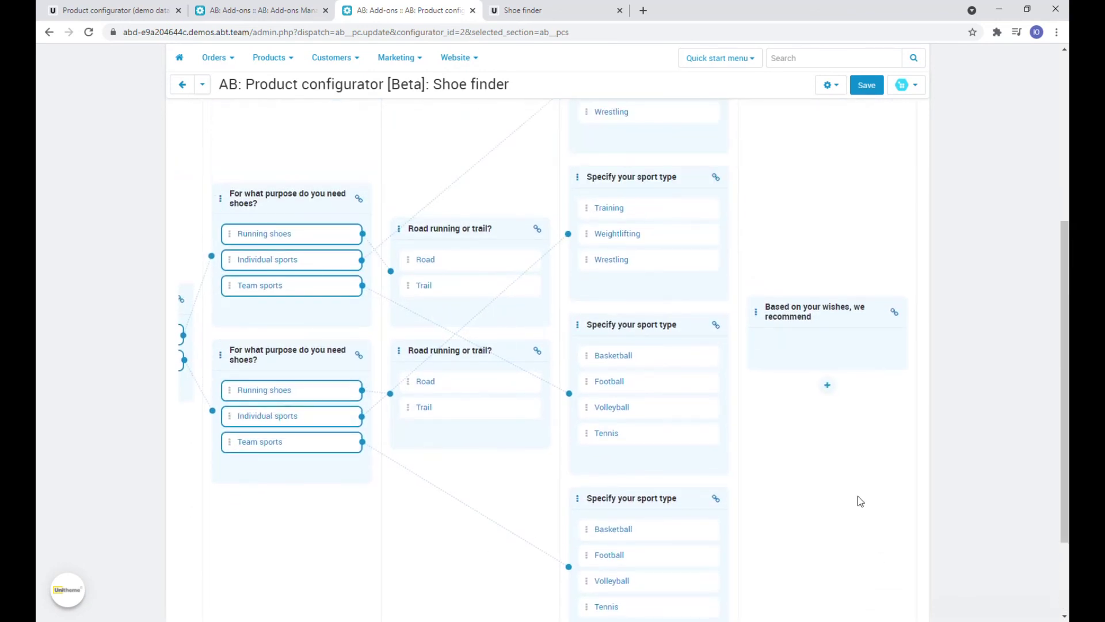
Link all four "Specify your sport type" steps to the "Based on your wishes, we recommend" step
scroll(857, 496, "up", 2)
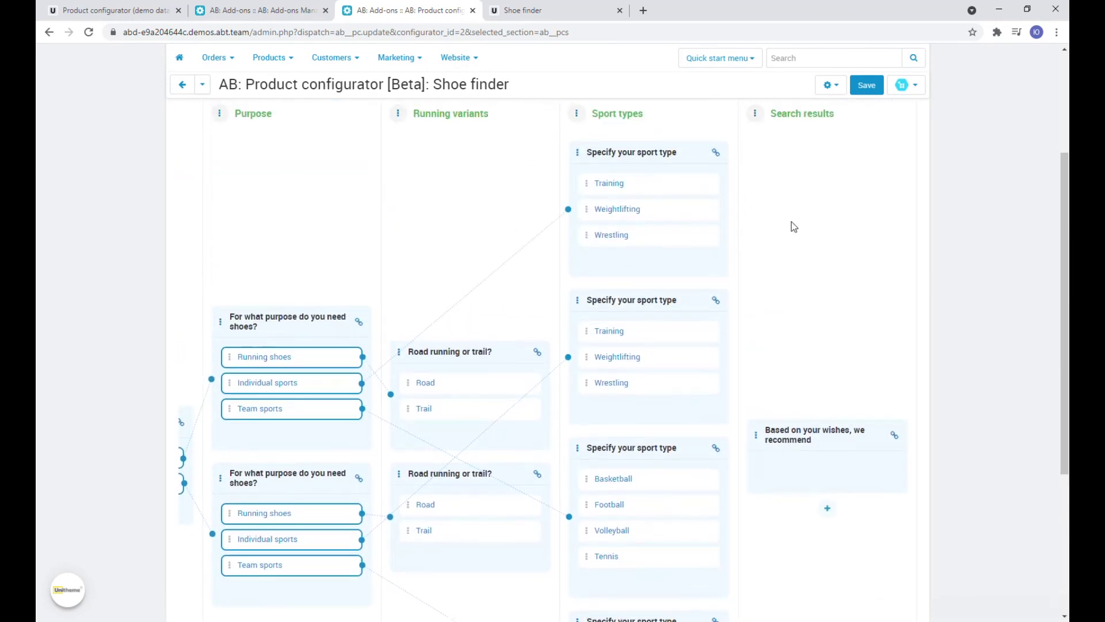
left_click_drag(717, 152, 832, 471)
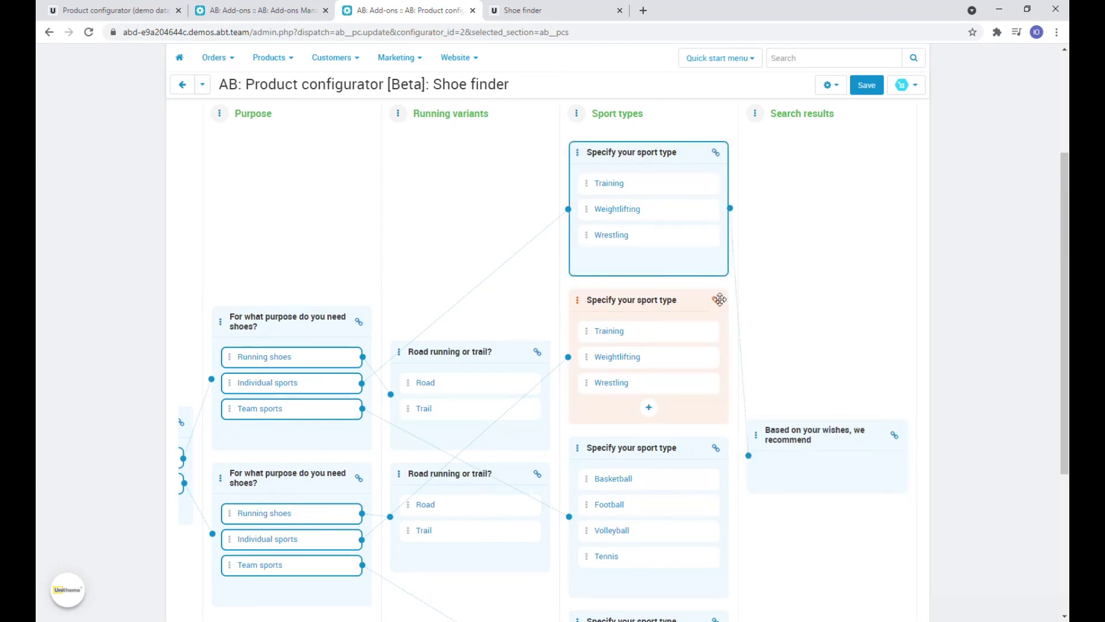
left_click_drag(717, 300, 797, 468)
scroll(788, 403, "down", 2)
left_click_drag(714, 326, 786, 422)
scroll(786, 426, "down", 1)
scroll(782, 430, "down", 1)
left_click_drag(716, 437, 820, 403)
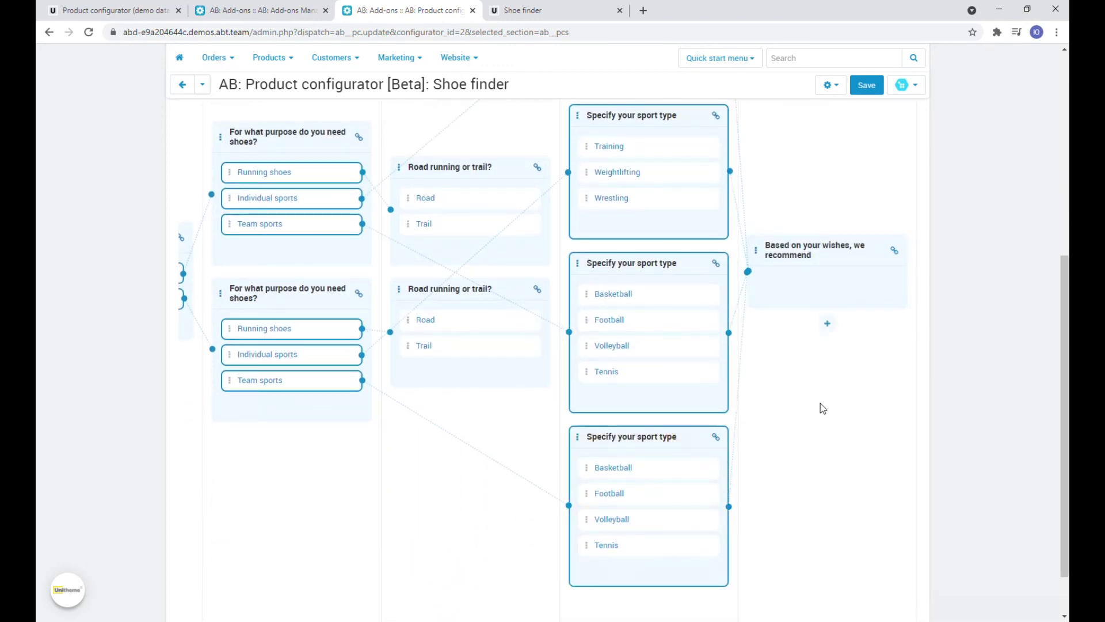
Link both "Road running or trail?" steps to the "Based on your wishes, we recommend" step
scroll(813, 424, "up", 1)
left_click_drag(553, 237, 839, 373)
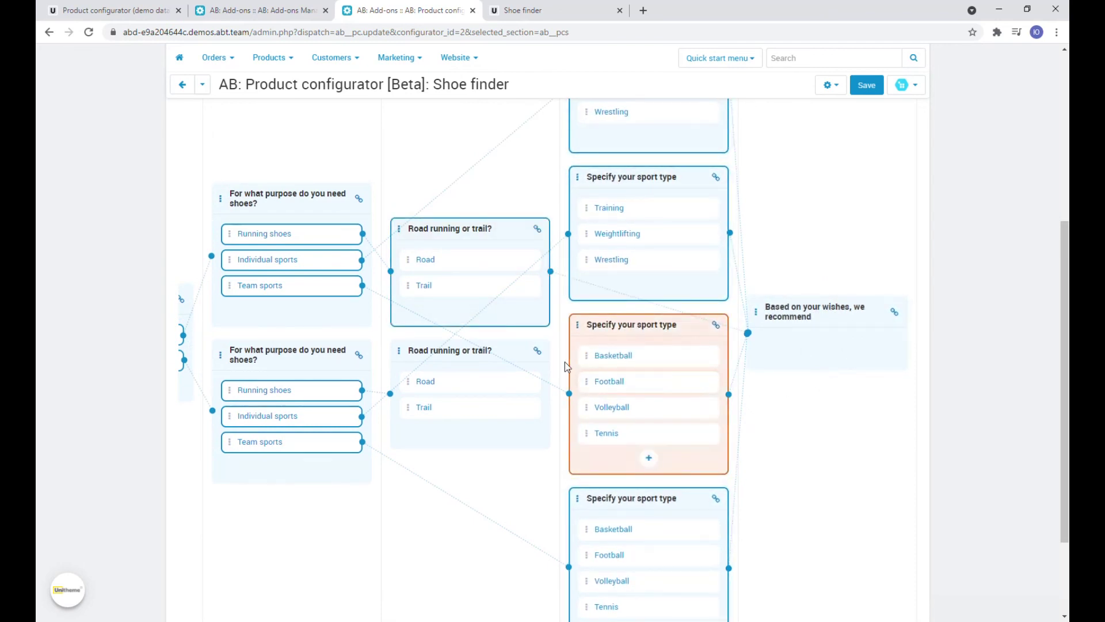
left_click_drag(538, 352, 859, 354)
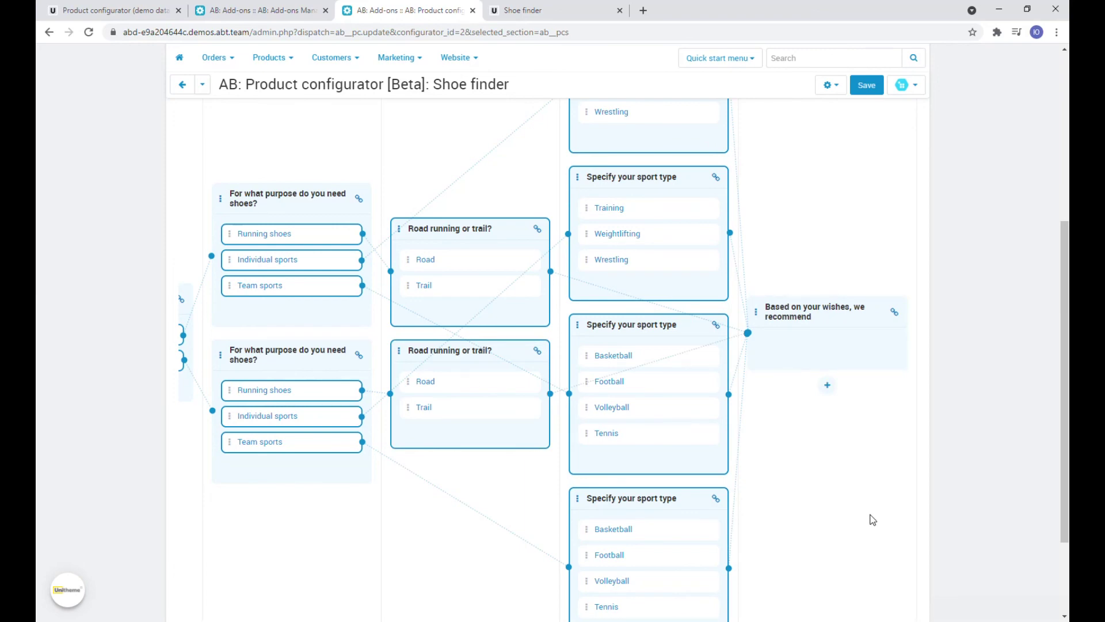
scroll(873, 418, "up", 5)
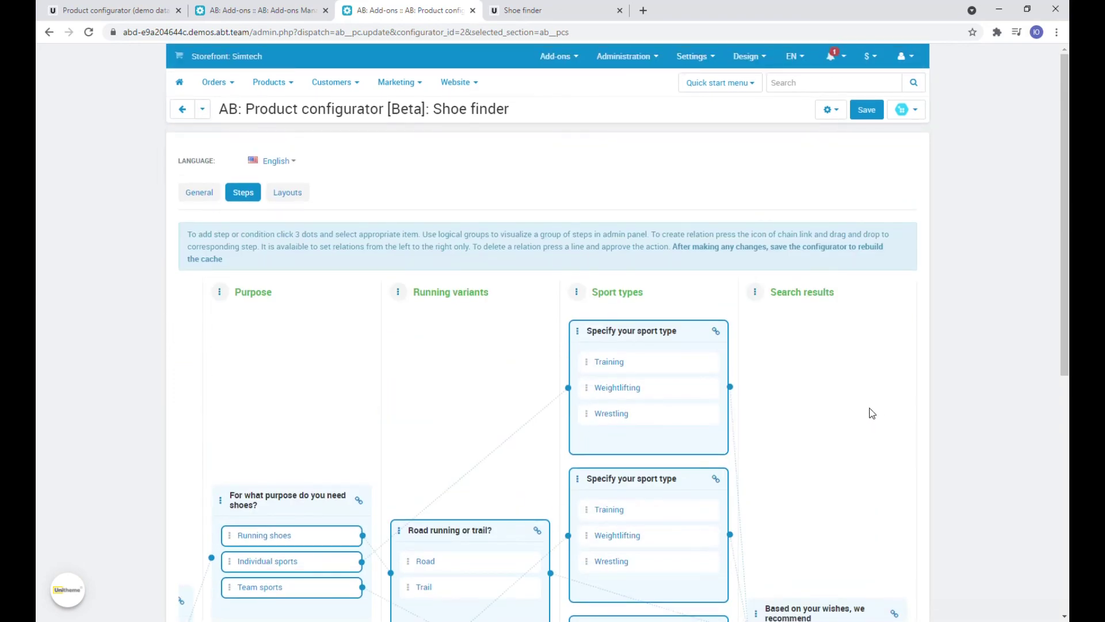
Reset the storefront Shoe finder and run it for men's individual sports, through wrestling, to reach the recommended products
left_click(535, 11)
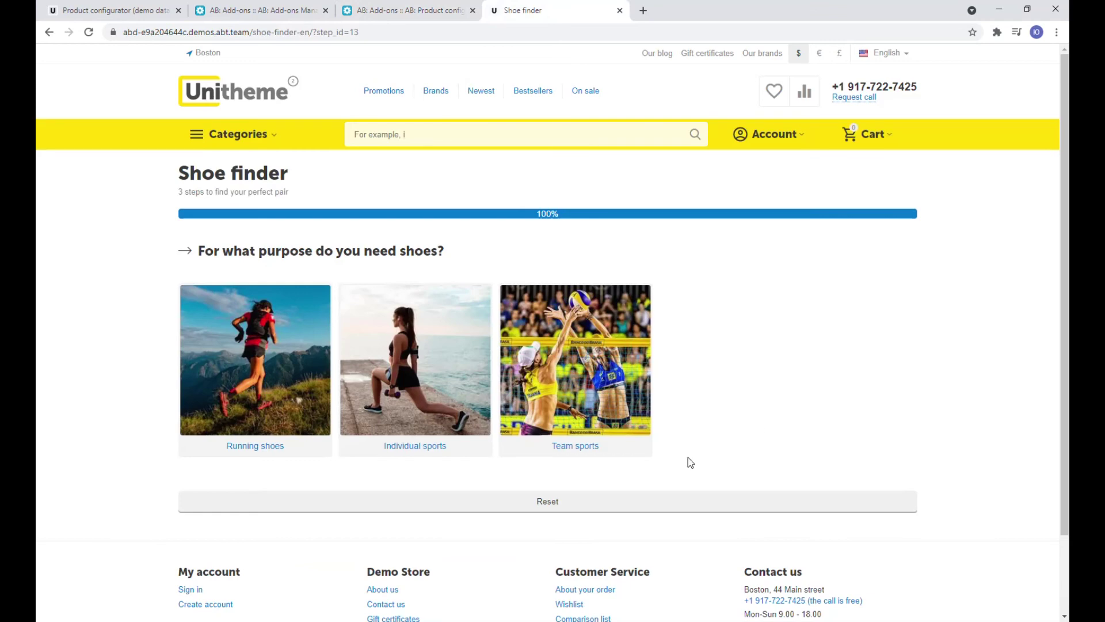
left_click(637, 499)
scroll(650, 414, "down", 1)
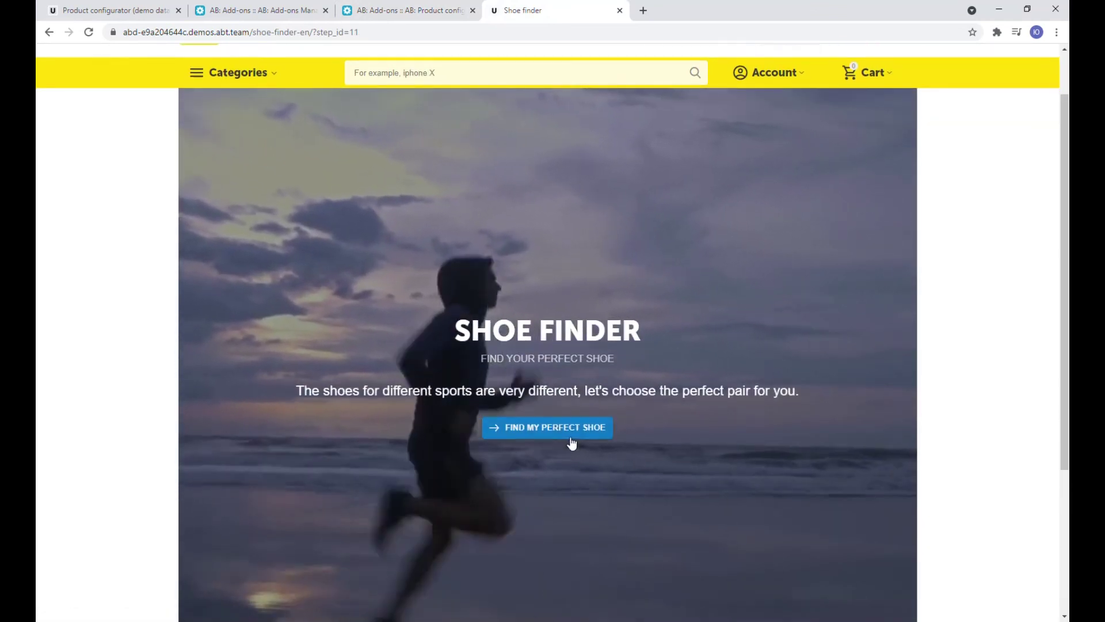
left_click(572, 442)
left_click(276, 378)
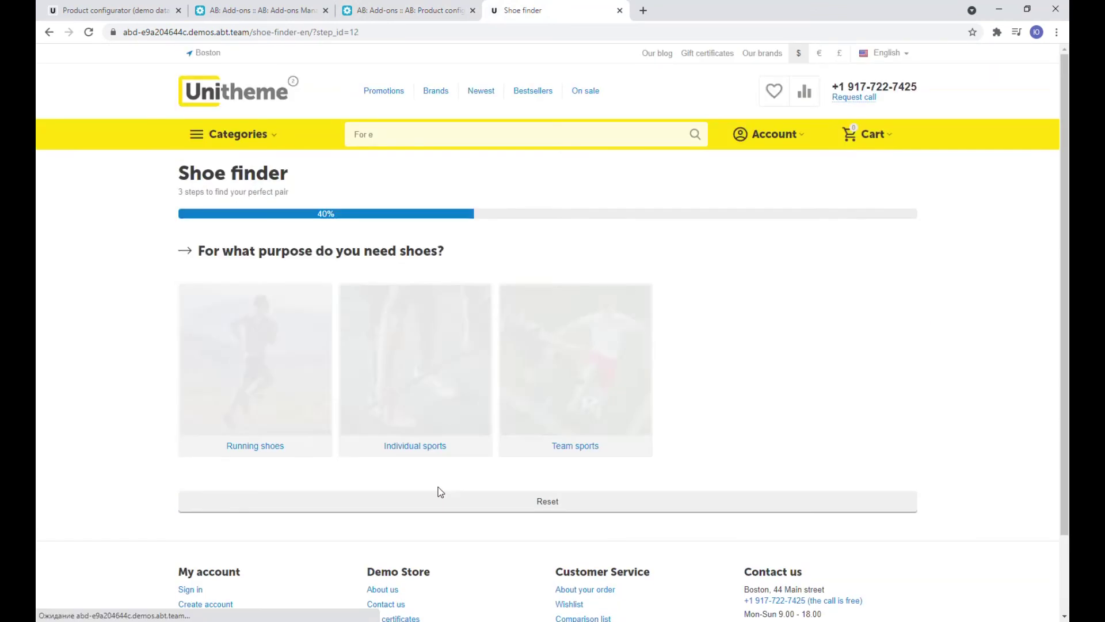
left_click(444, 438)
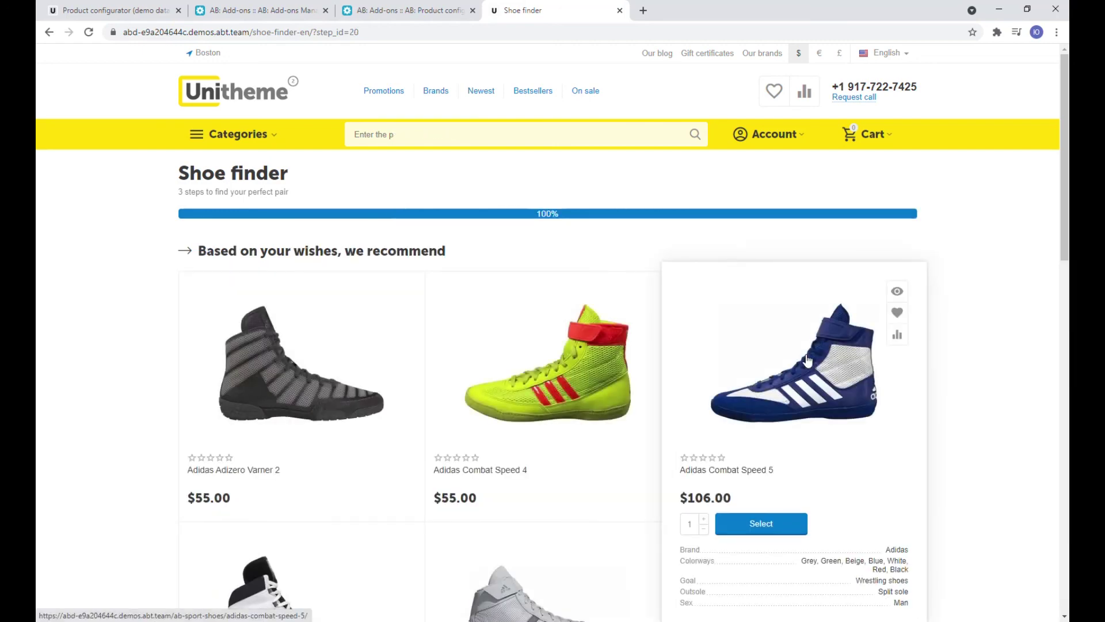
Browse the recommended shoes, open Adidas Mat Wizard Hype and expand its full feature list to check Goal and Sex
scroll(806, 360, "down", 7)
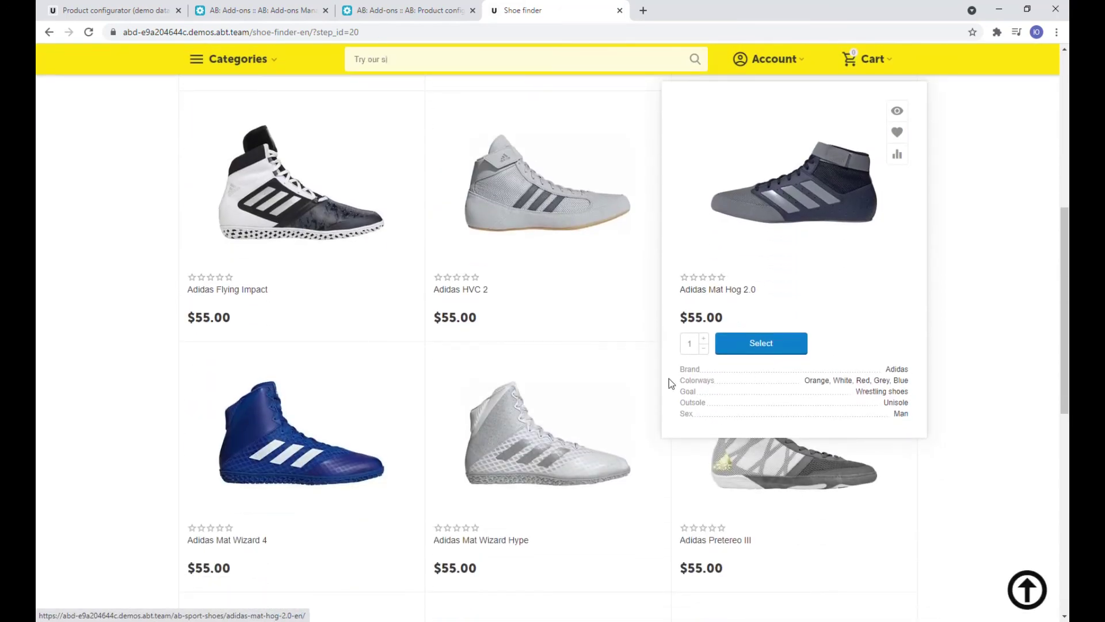
left_click(475, 423)
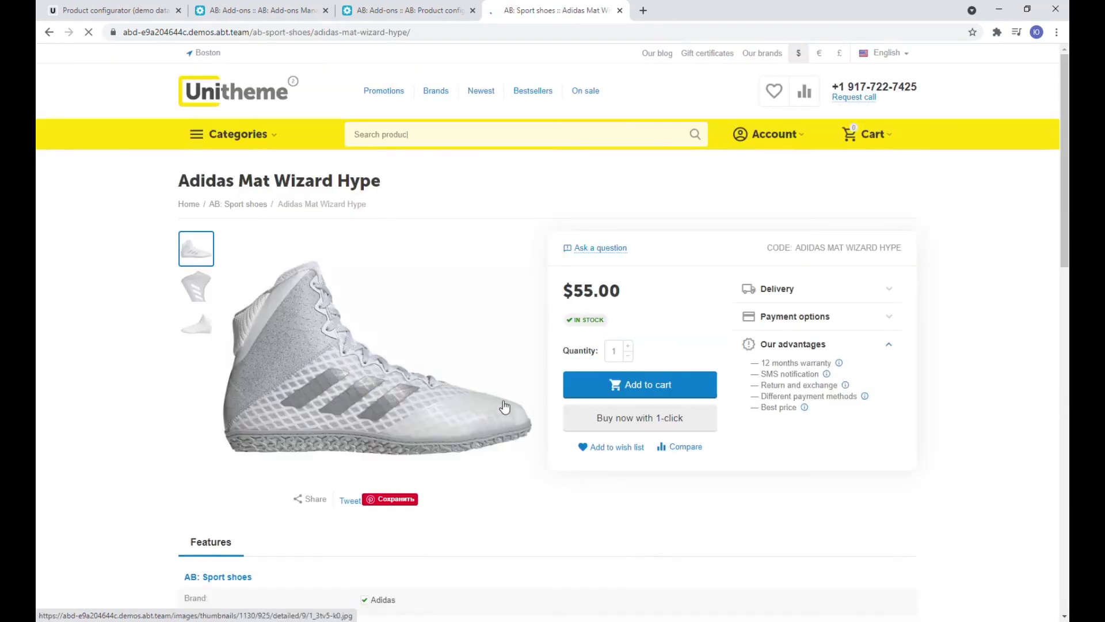
scroll(562, 388, "down", 3)
scroll(561, 387, "down", 1)
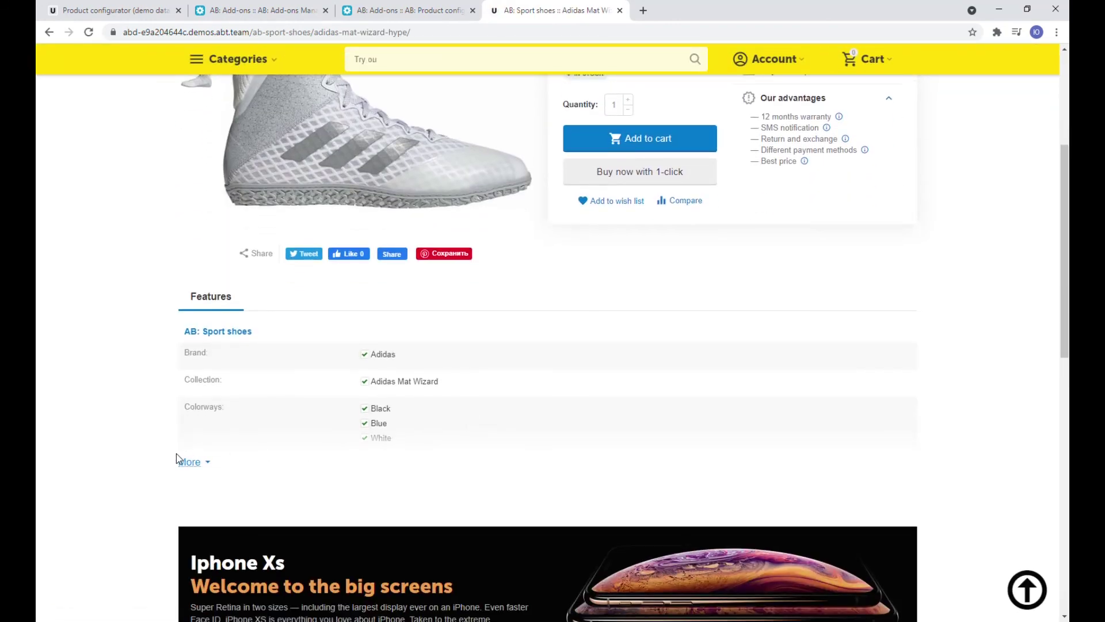
key("ctrl+a")
left_click(183, 461)
left_click(476, 462)
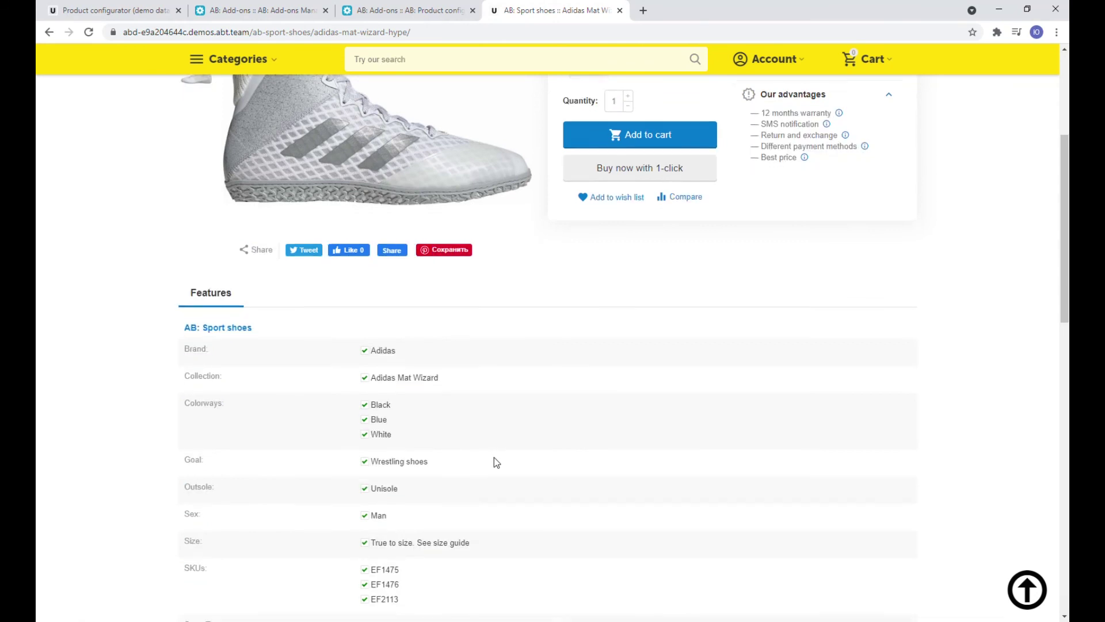
scroll(494, 457, "down", 1)
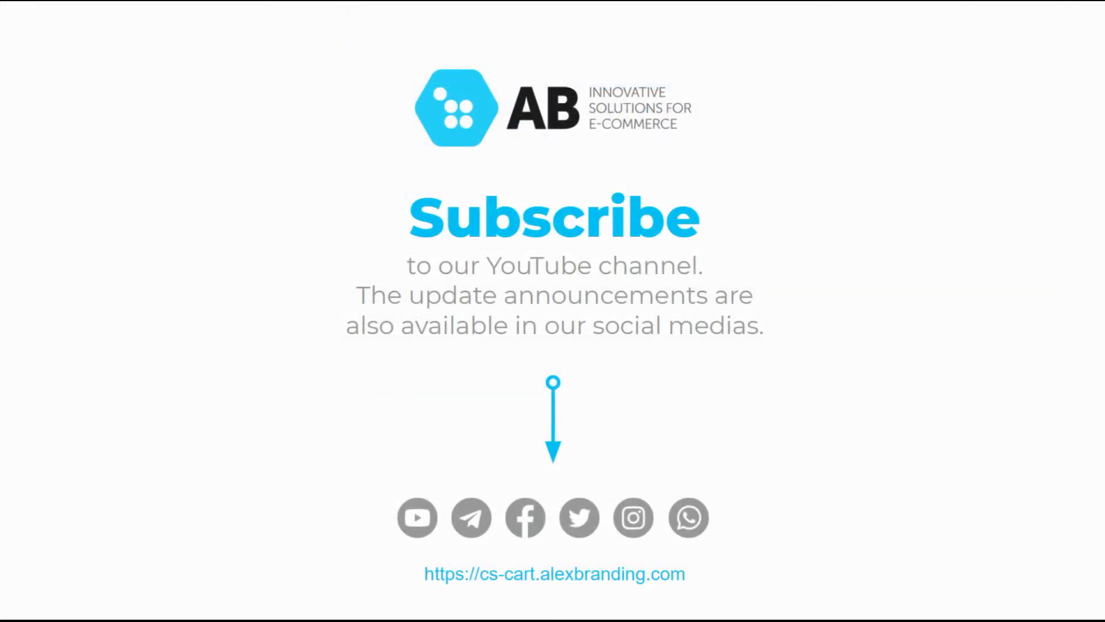